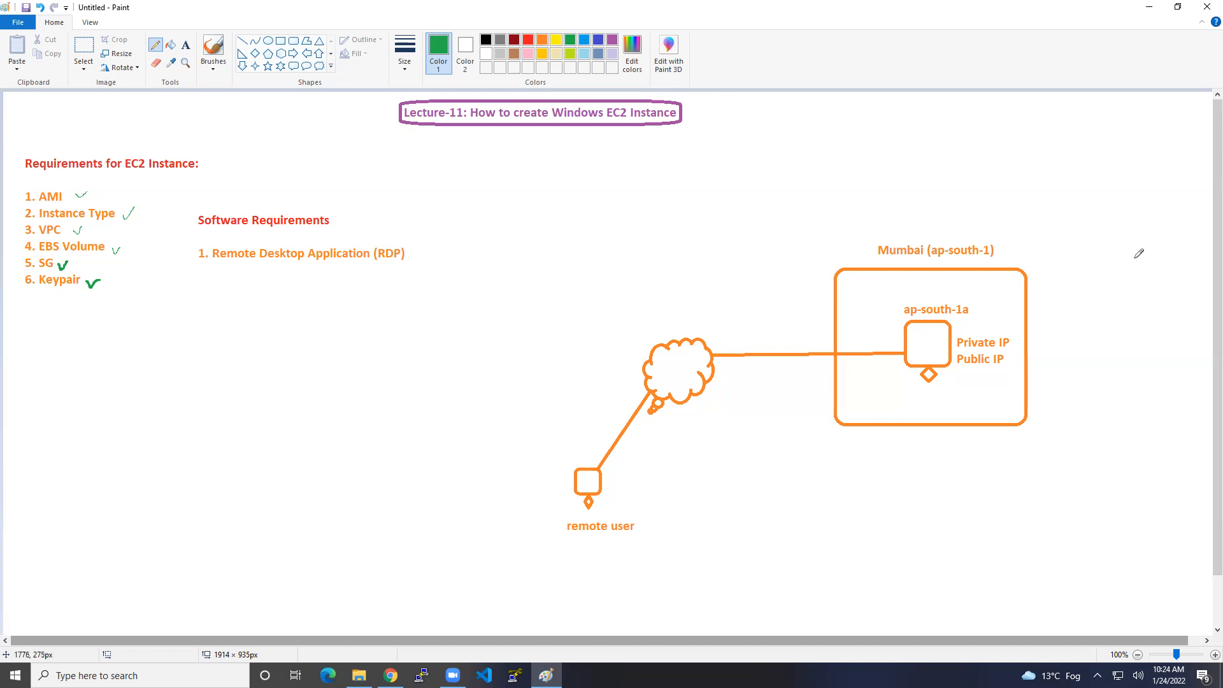
# Draw green check marks beside Mumbai (ap-south-1), ap-south-1a and Public IP in the diagram.
pyautogui.moveTo(1004, 247); pyautogui.dragTo(1021, 238)
pyautogui.moveTo(978, 307); pyautogui.dragTo(995, 299)
pyautogui.moveTo(1009, 360); pyautogui.dragTo(1028, 352)
# Return to the AWS console in Chrome and search the services for 'EC2'.
pyautogui.click(391, 676)
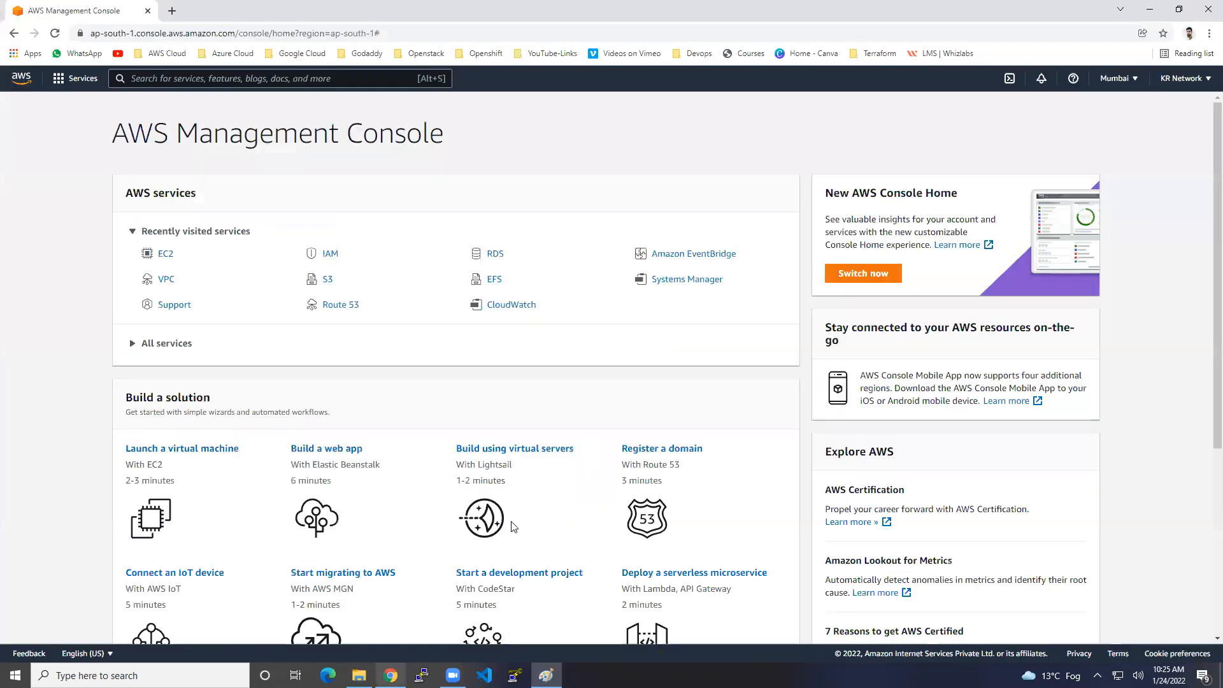
pyautogui.moveTo(127, 132); pyautogui.dragTo(400, 134)
pyautogui.click(487, 142)
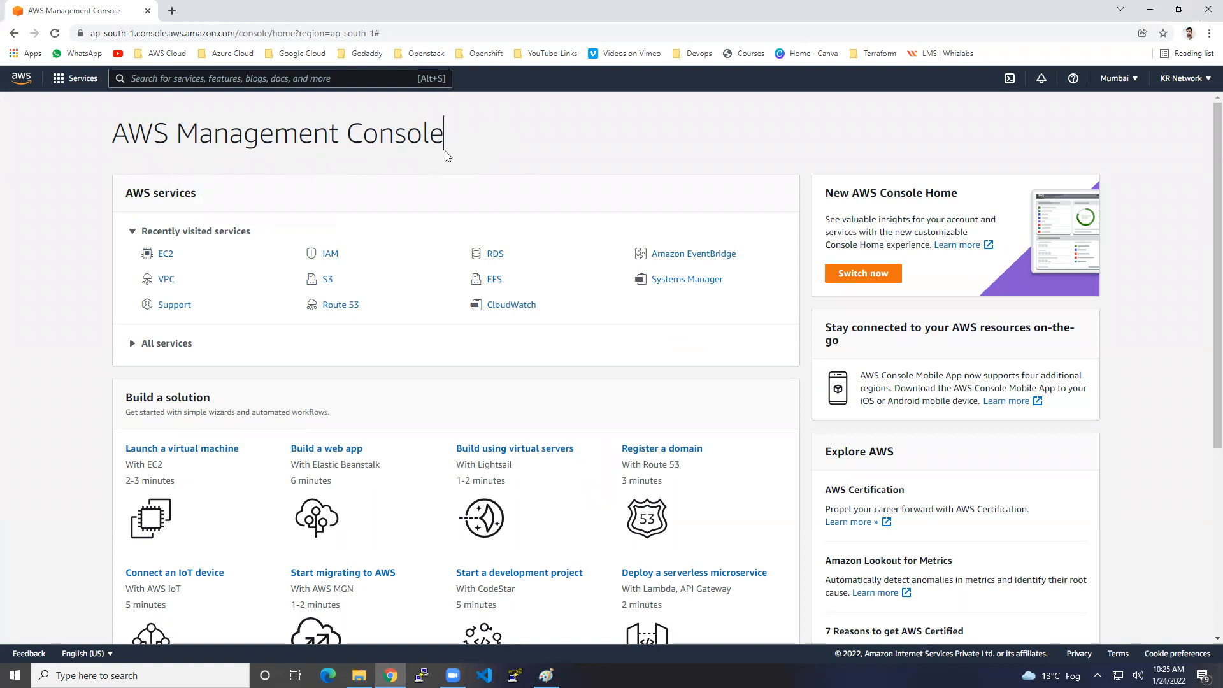
pyautogui.click(277, 80)
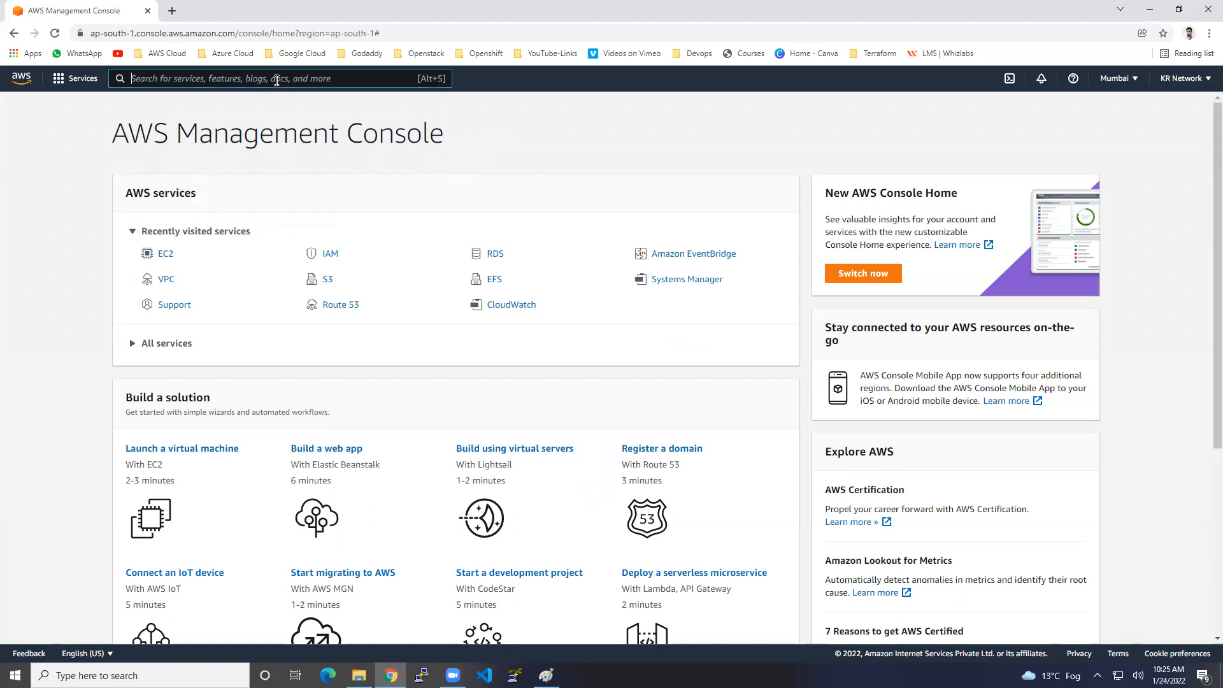
pyautogui.write('EC2')
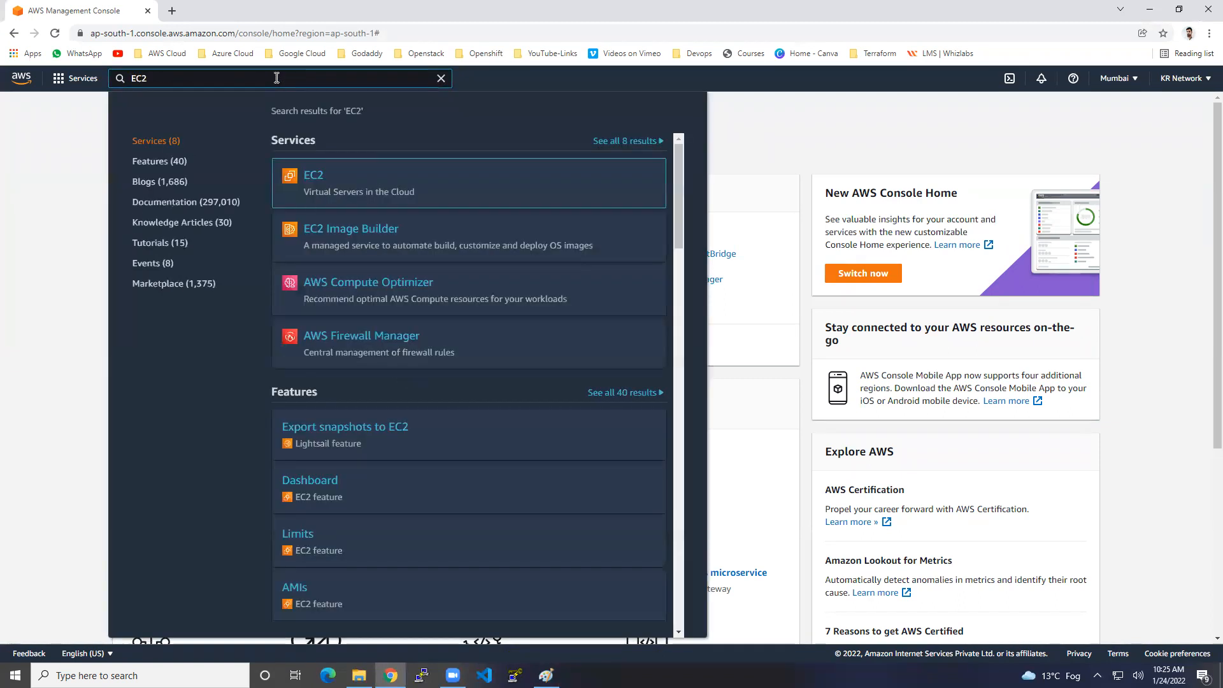
pyautogui.moveTo(325, 182)
# Open EC2, dismiss Welcome back, view the Dashboard and empty Instances list, then start Launch instances.
pyautogui.moveTo(554, 212)
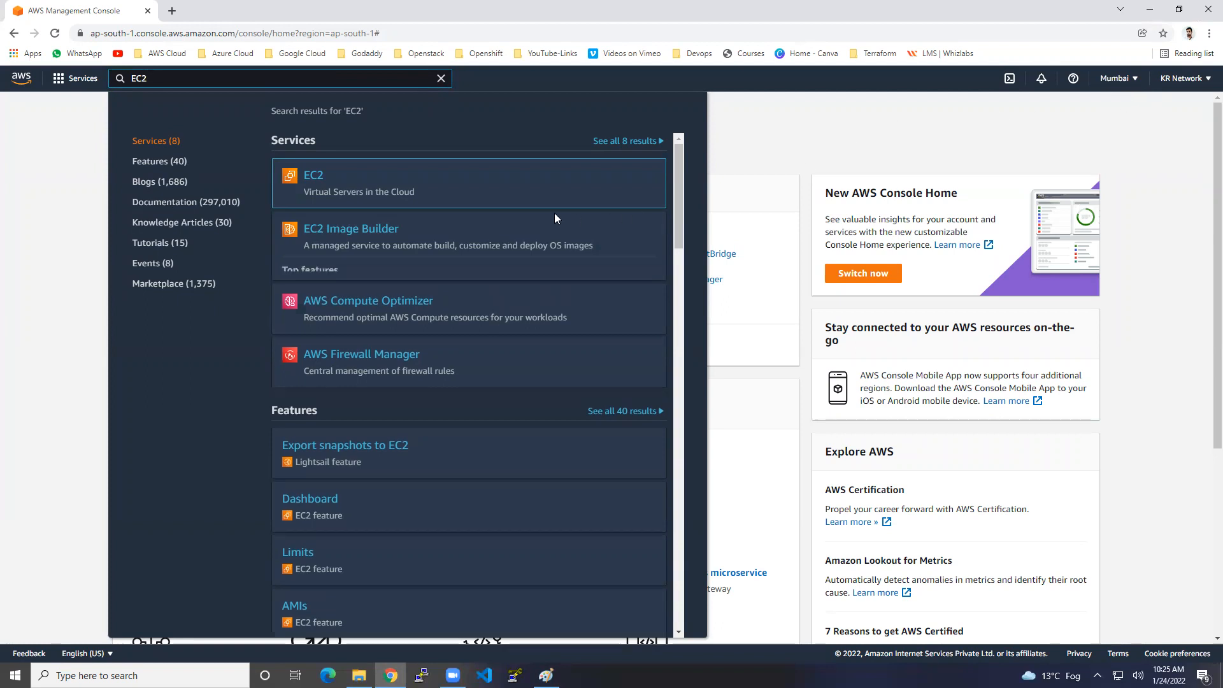
pyautogui.click(309, 186)
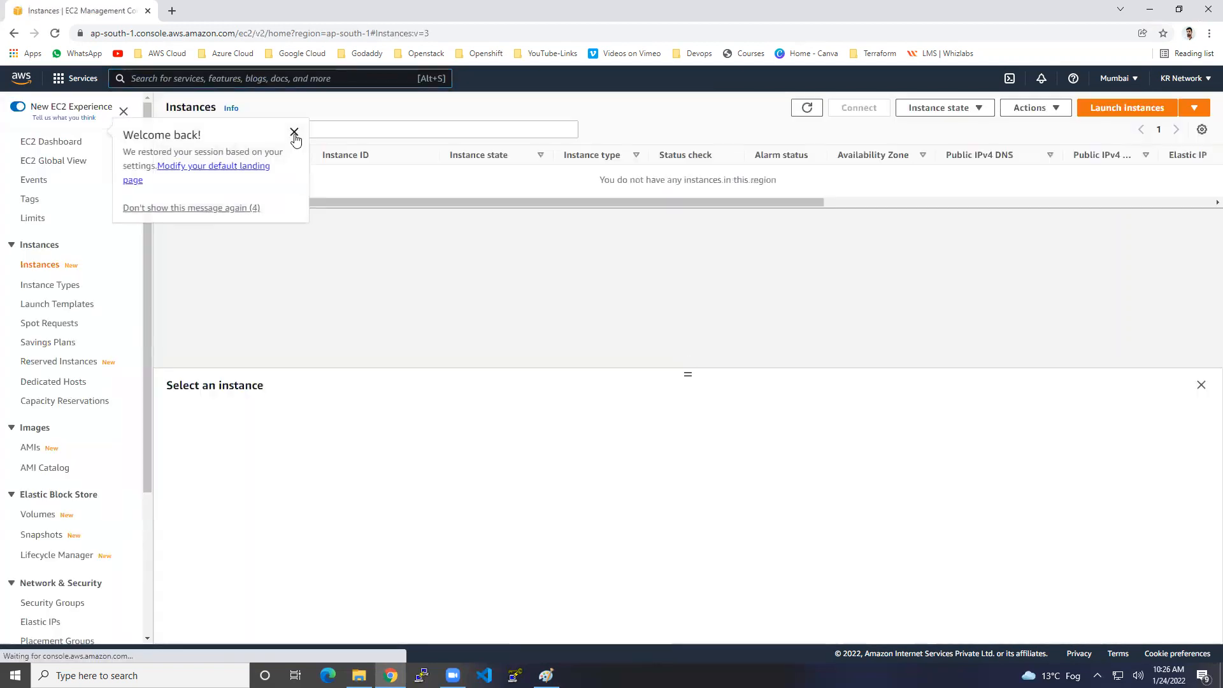
pyautogui.click(295, 130)
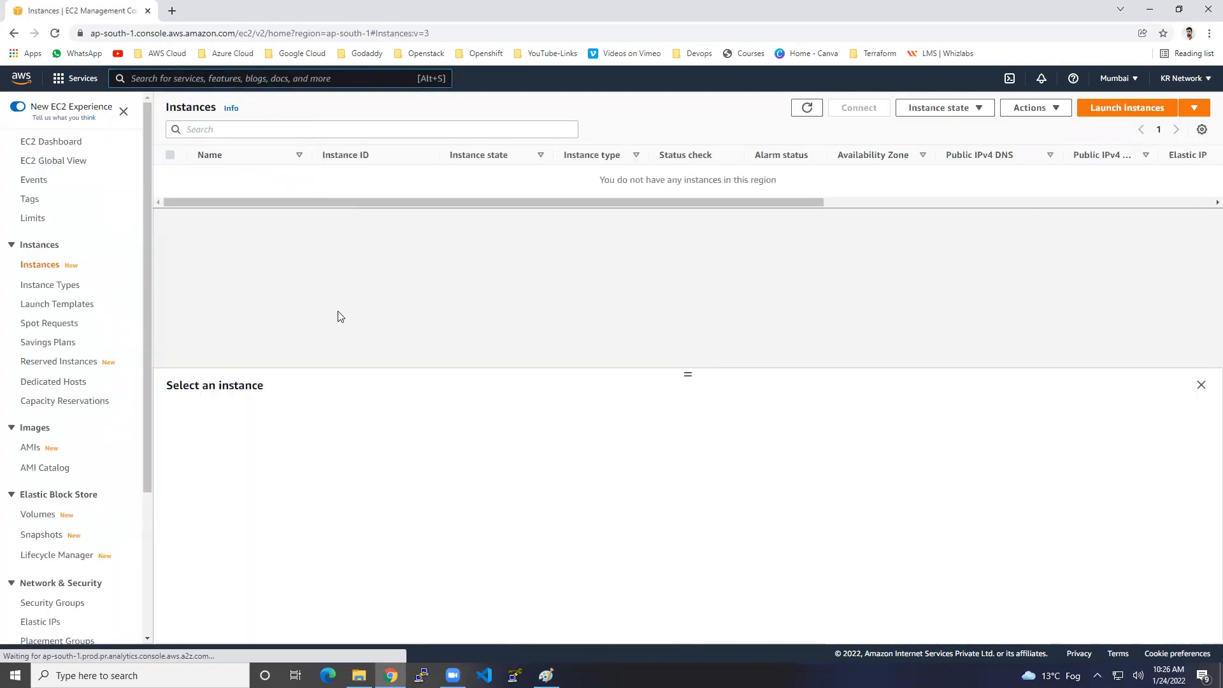
pyautogui.click(53, 142)
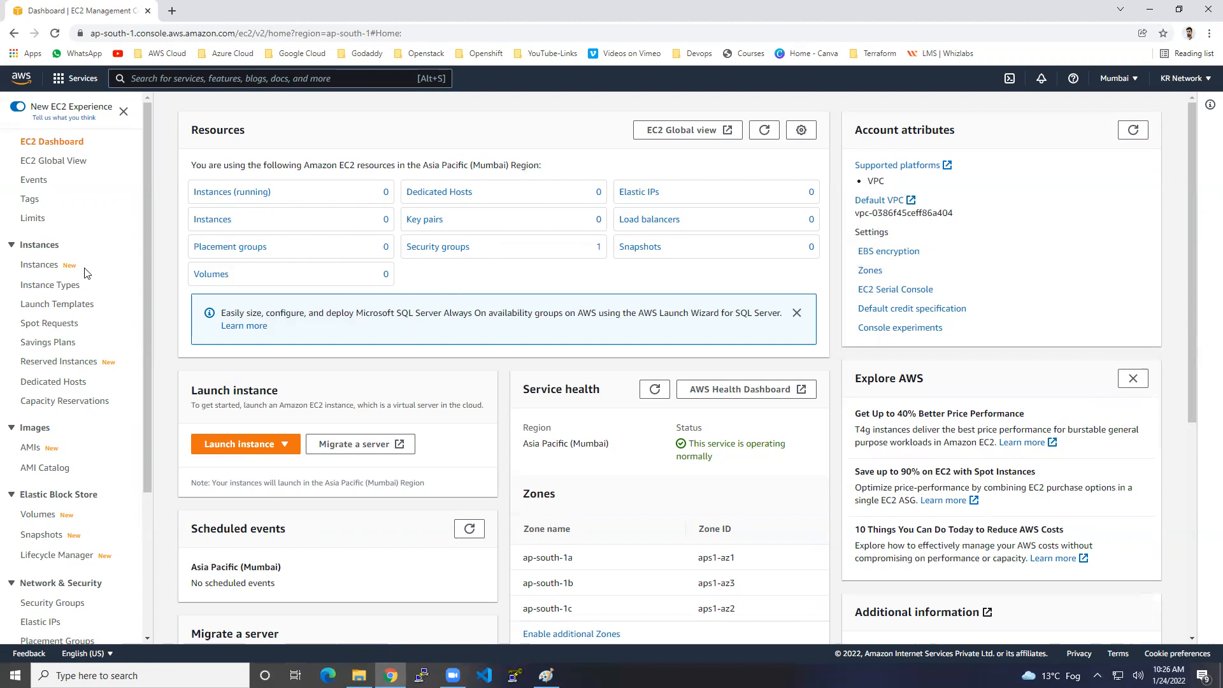
pyautogui.click(46, 273)
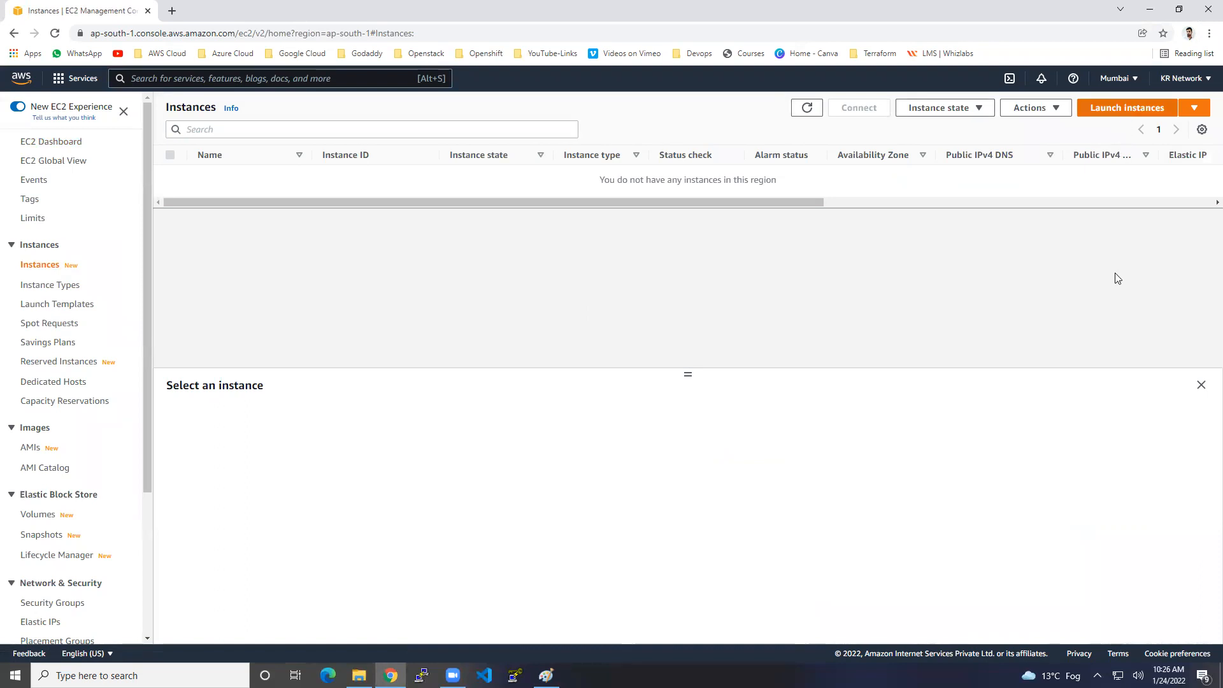
pyautogui.click(1122, 110)
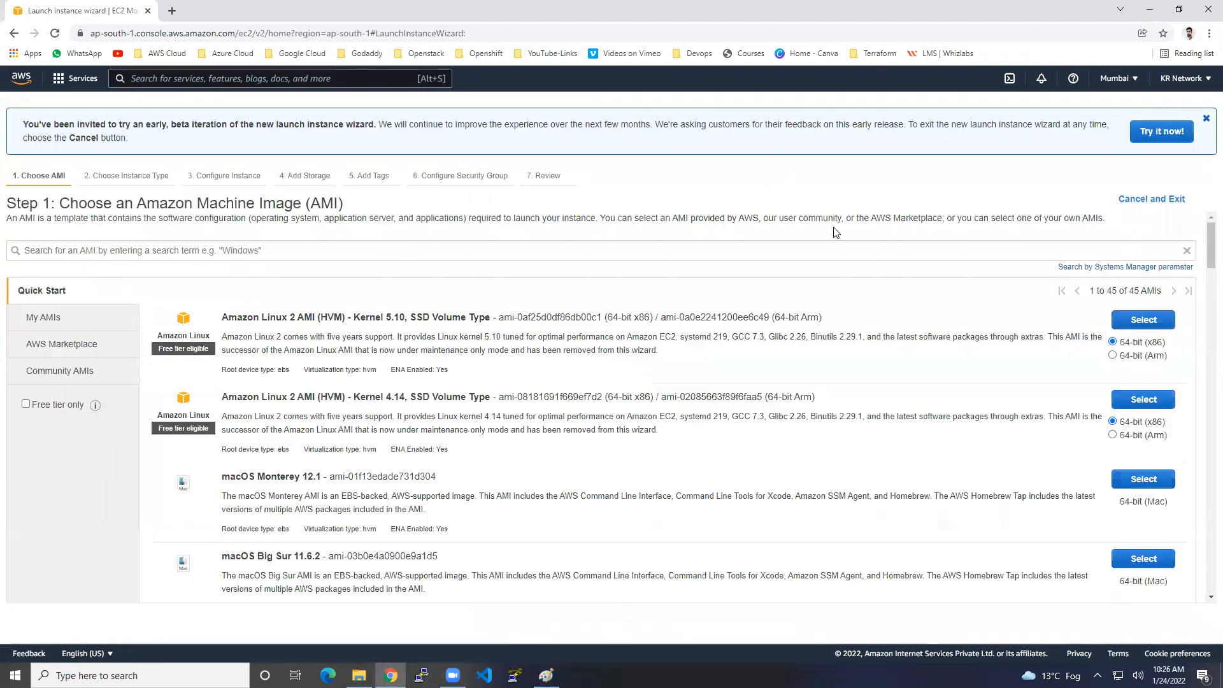
# Filter to free-tier-only images and select Microsoft Windows Server 2019 Base.
pyautogui.click(25, 404)
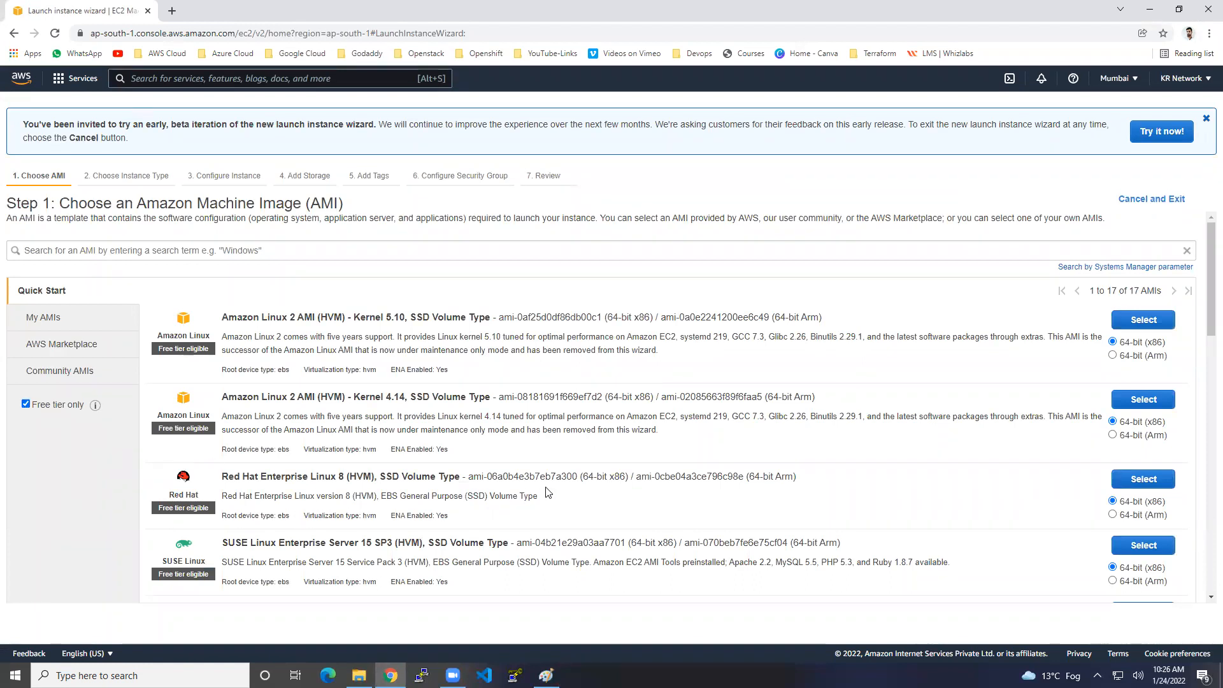
pyautogui.scroll(-3, 549, 484)
pyautogui.scroll(-2, 549, 485)
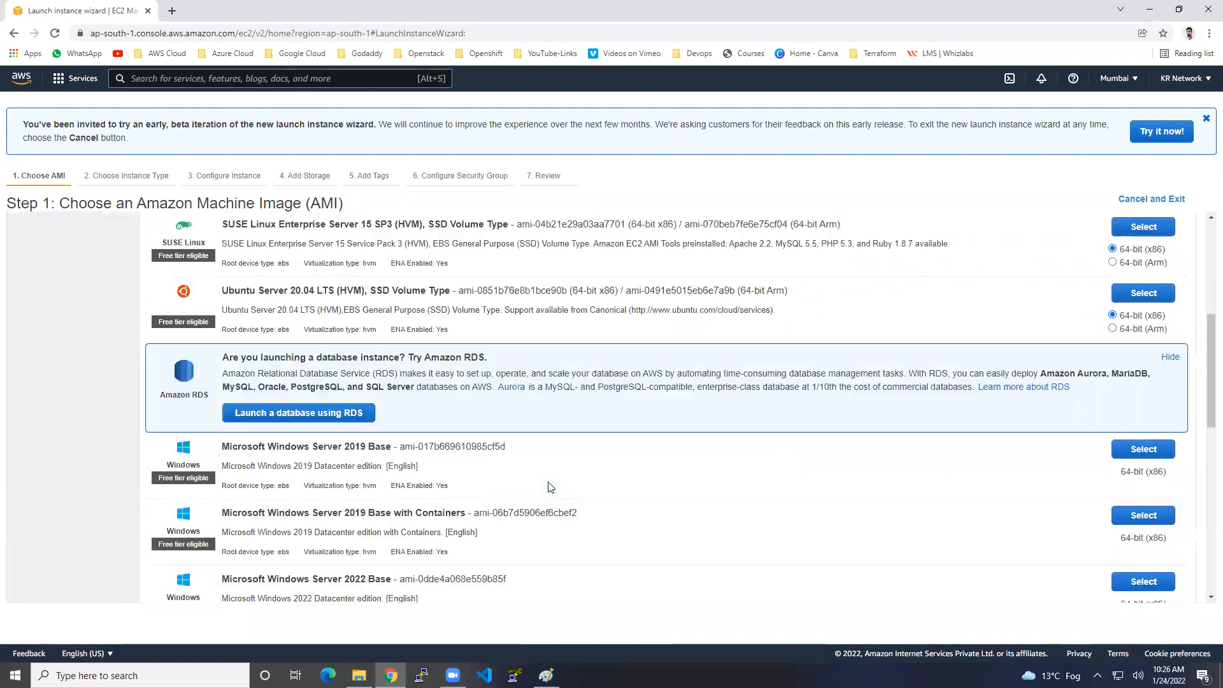
pyautogui.moveTo(285, 447); pyautogui.dragTo(324, 456)
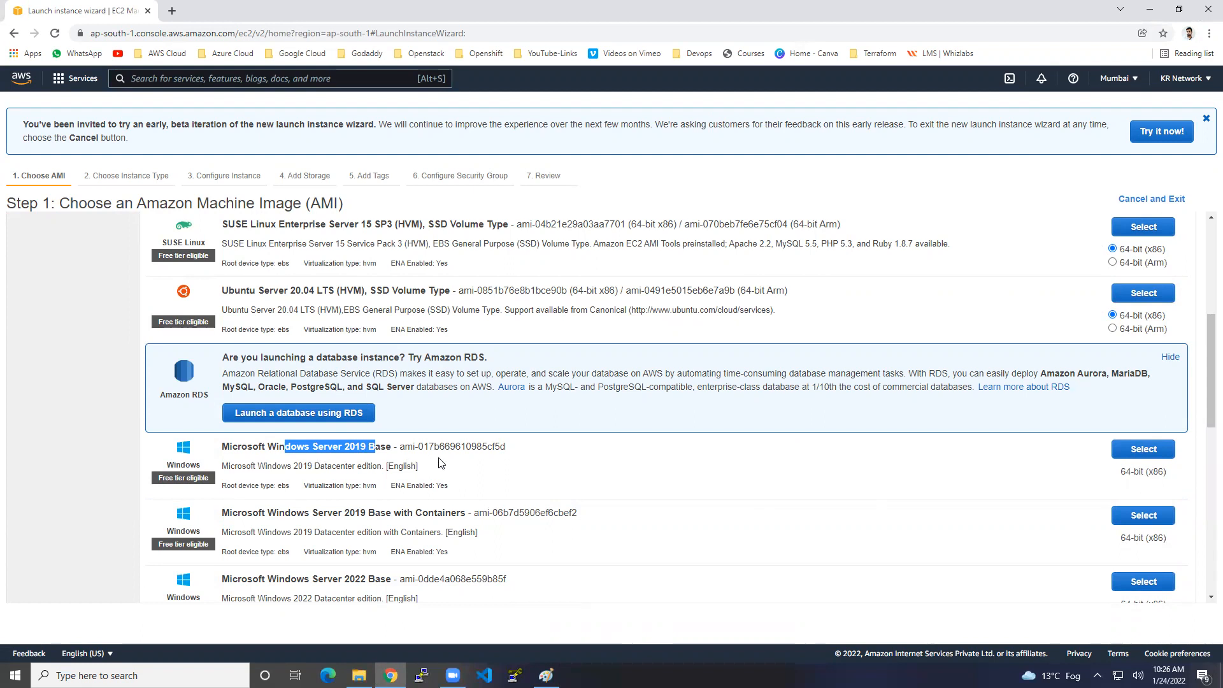
pyautogui.click(1166, 457)
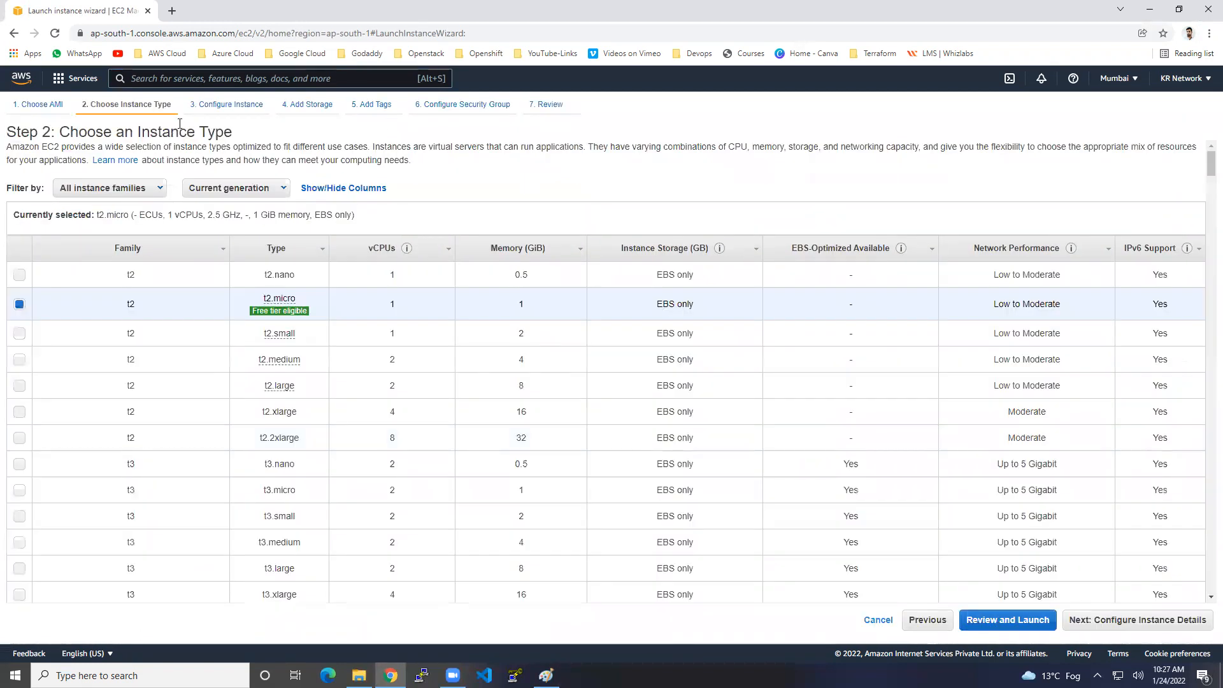
# Keep t2.micro (1 vCPU, 1 GiB, free tier eligible) and continue to instance details.
pyautogui.moveTo(95, 131); pyautogui.dragTo(219, 129)
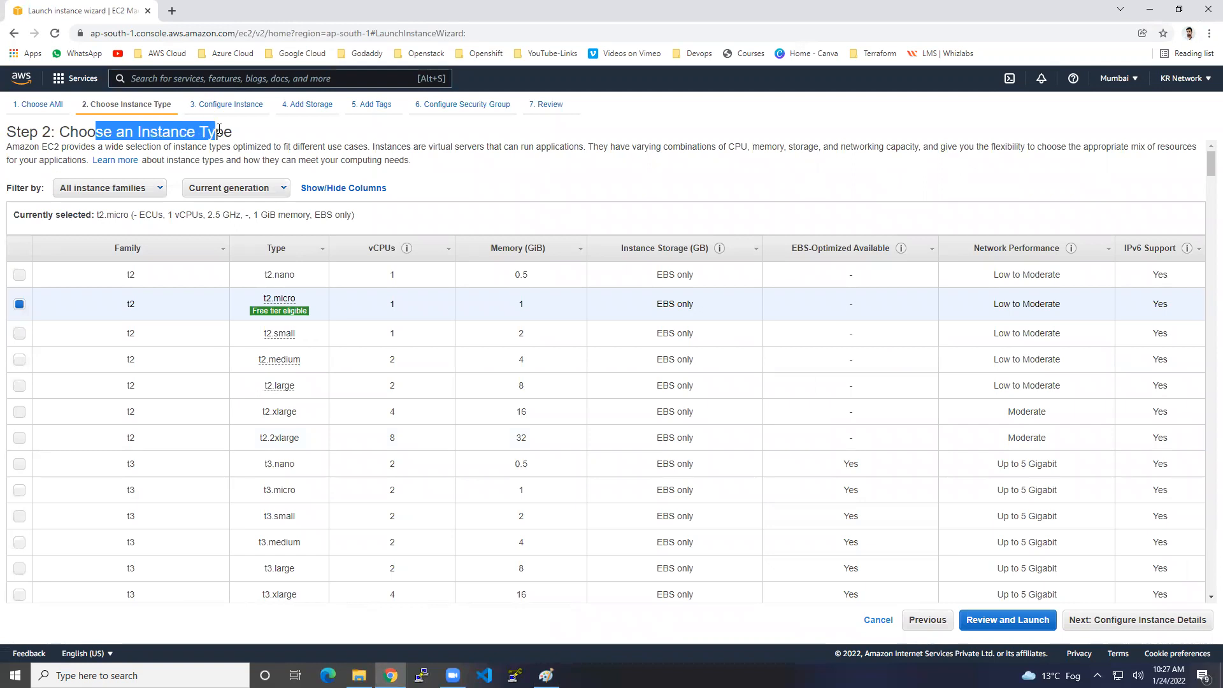
pyautogui.click(224, 131)
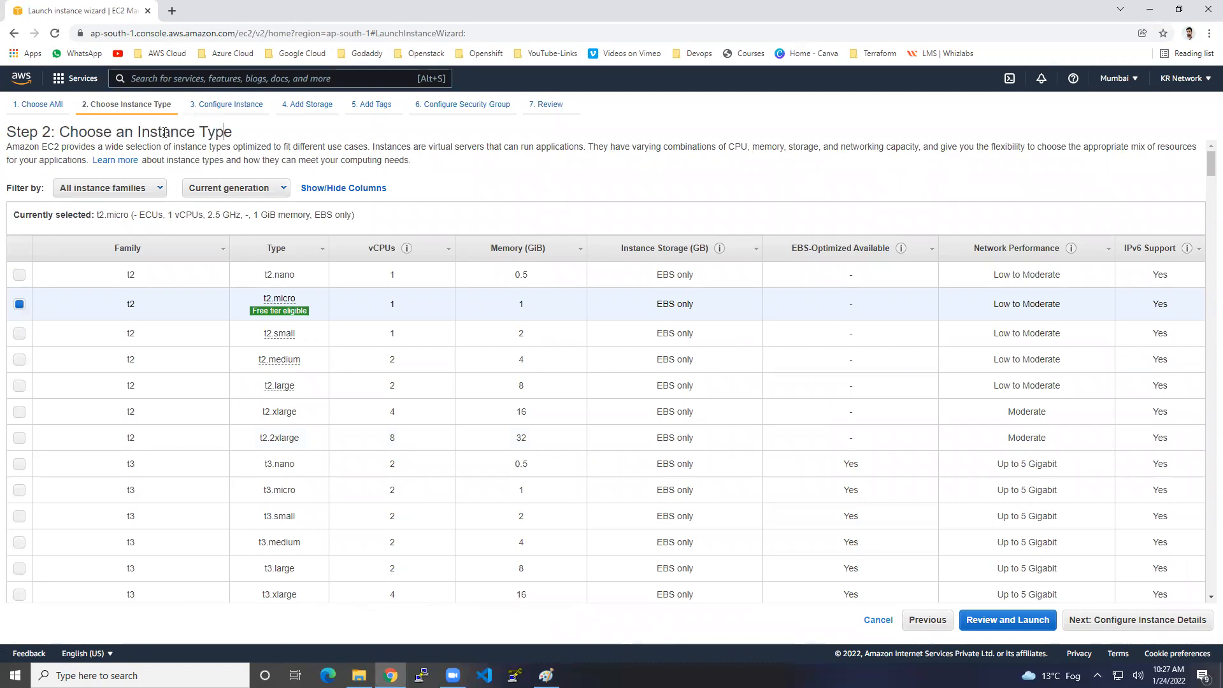
pyautogui.moveTo(138, 131); pyautogui.dragTo(232, 137)
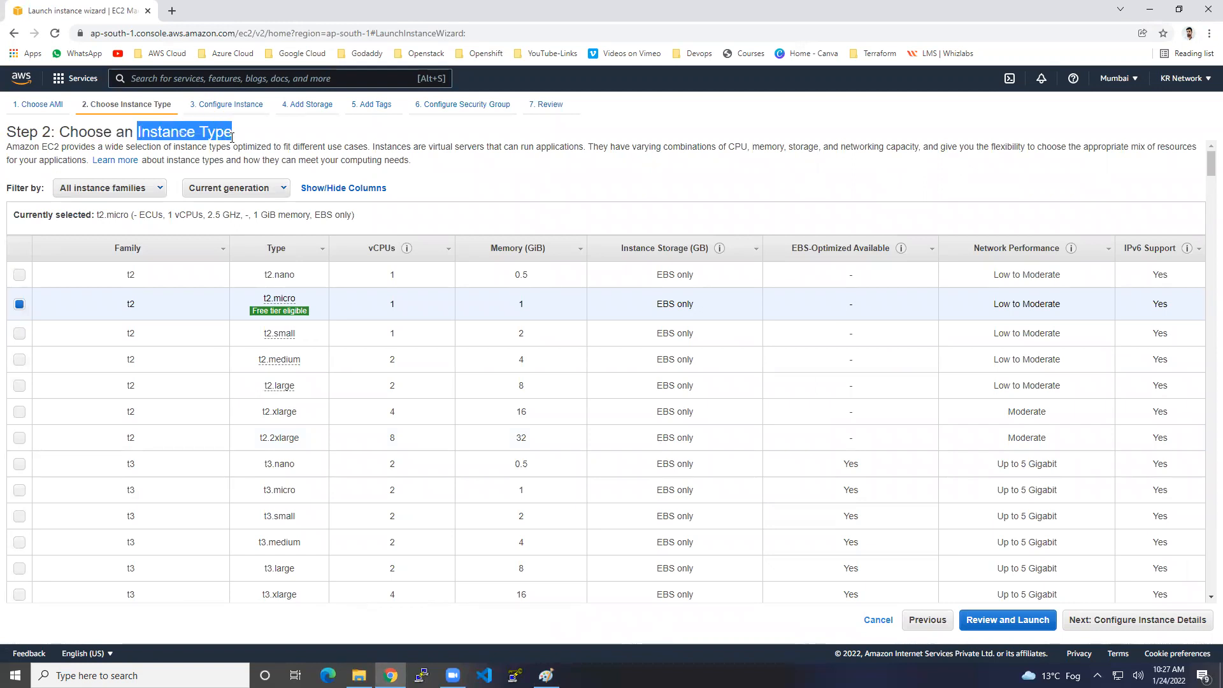
pyautogui.moveTo(290, 312)
pyautogui.moveTo(280, 311)
pyautogui.click(1178, 626)
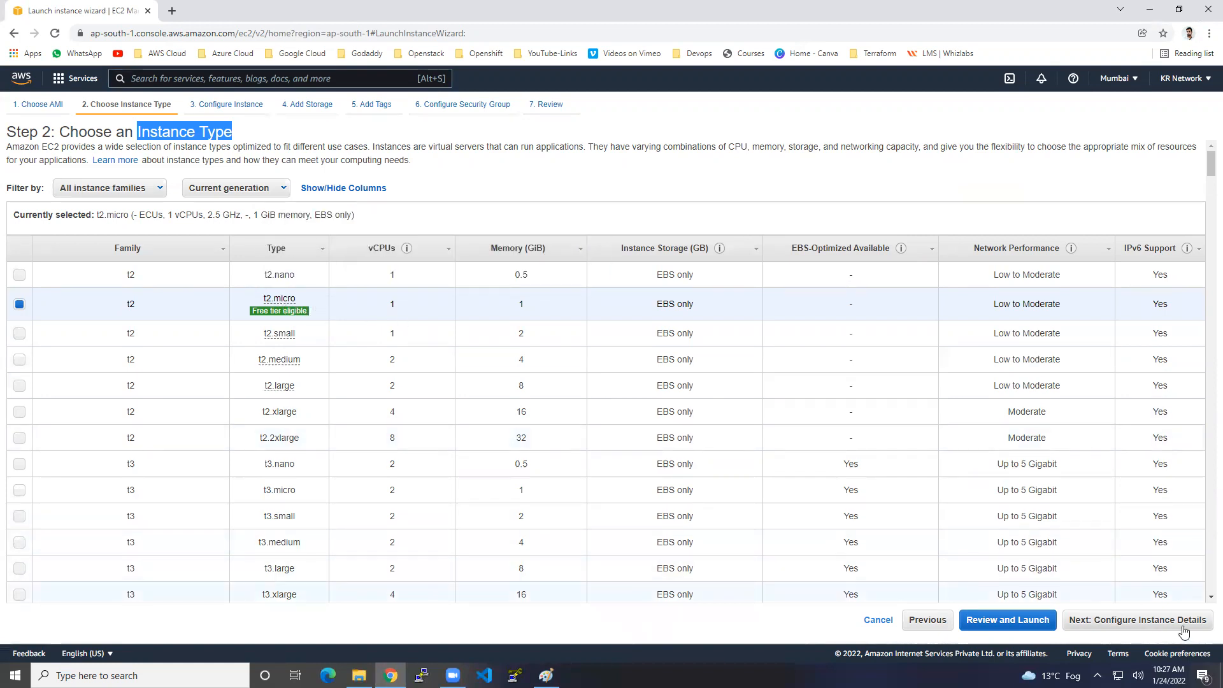
# Put the instance in the ap-south-1a subnet of the default network.
pyautogui.moveTo(104, 170); pyautogui.dragTo(144, 164)
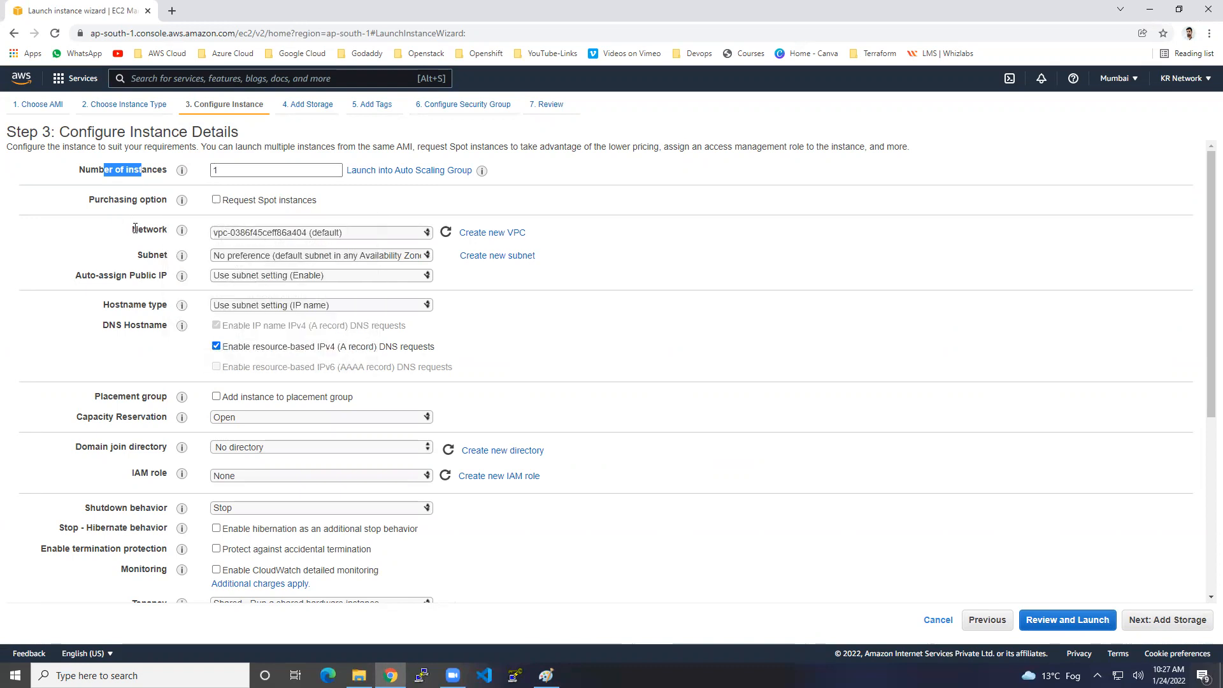
pyautogui.moveTo(131, 229); pyautogui.dragTo(152, 230)
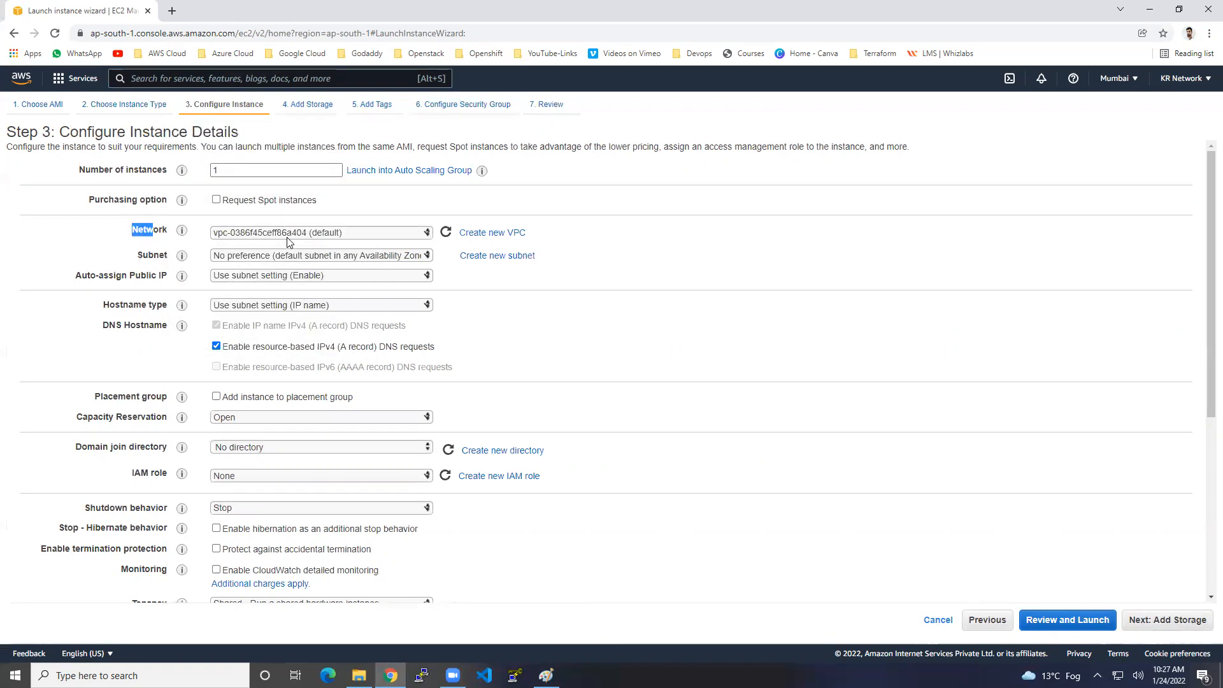
pyautogui.moveTo(137, 255); pyautogui.dragTo(158, 255)
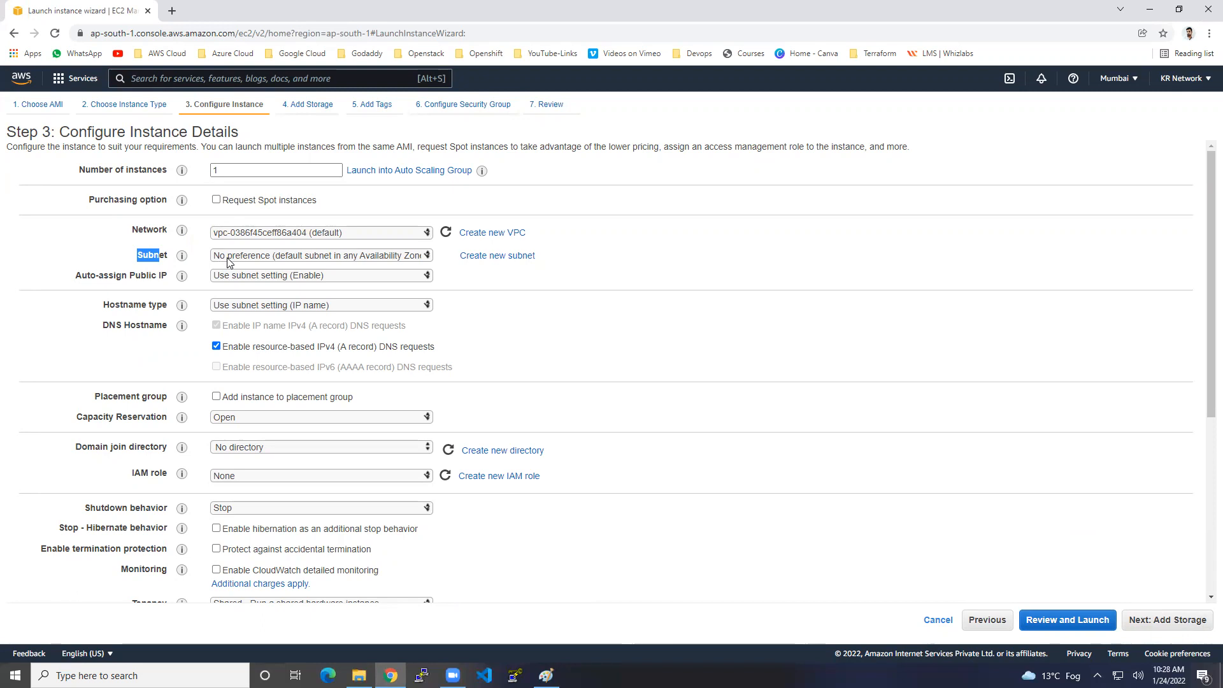
pyautogui.click(237, 262)
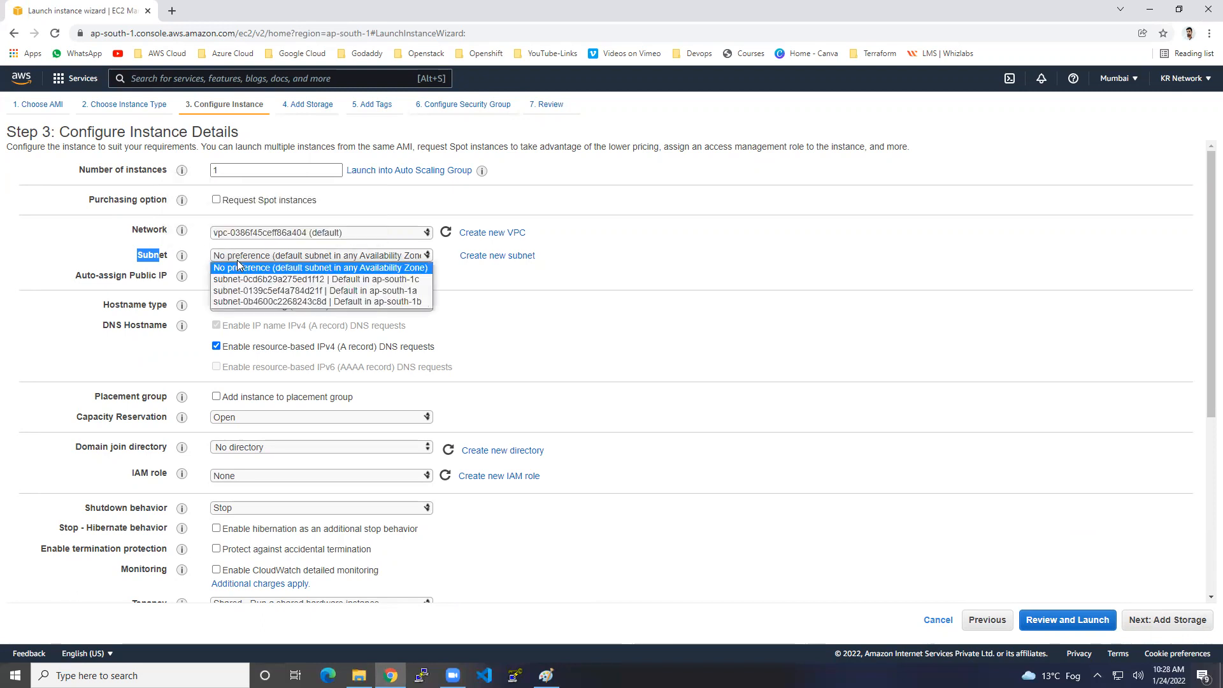
pyautogui.click(261, 290)
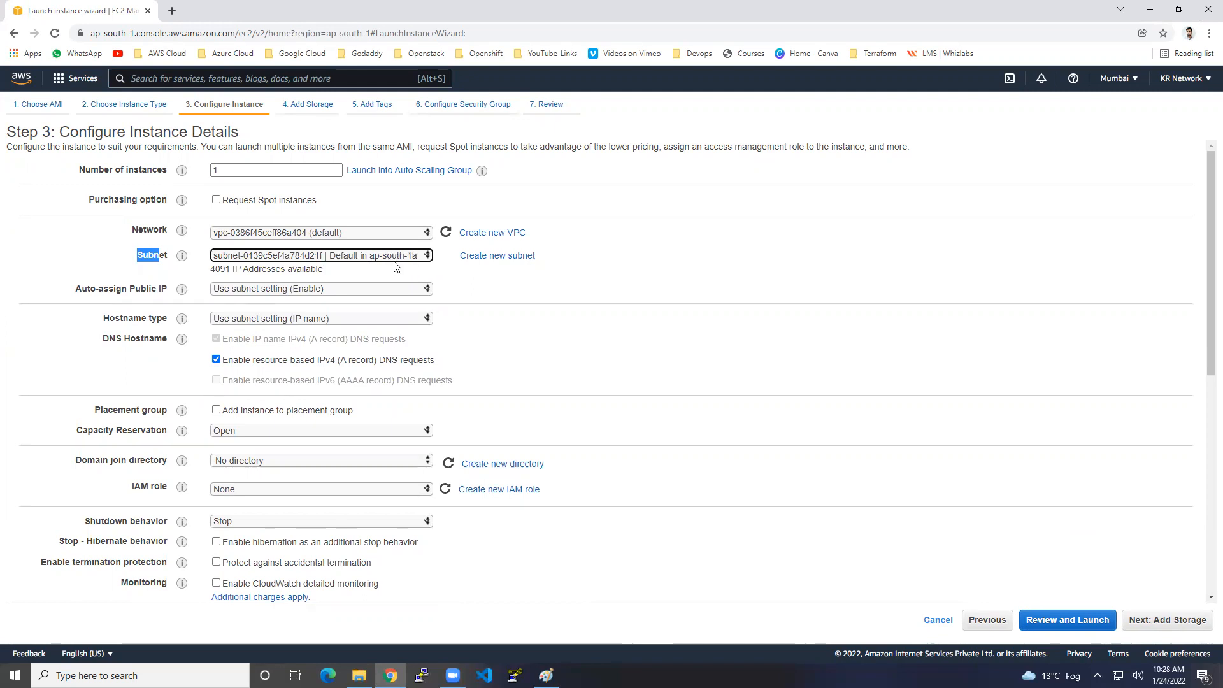
# Leave Auto-assign Public IP on Use subnet setting (Enable) and continue to storage.
pyautogui.moveTo(75, 288); pyautogui.dragTo(152, 285)
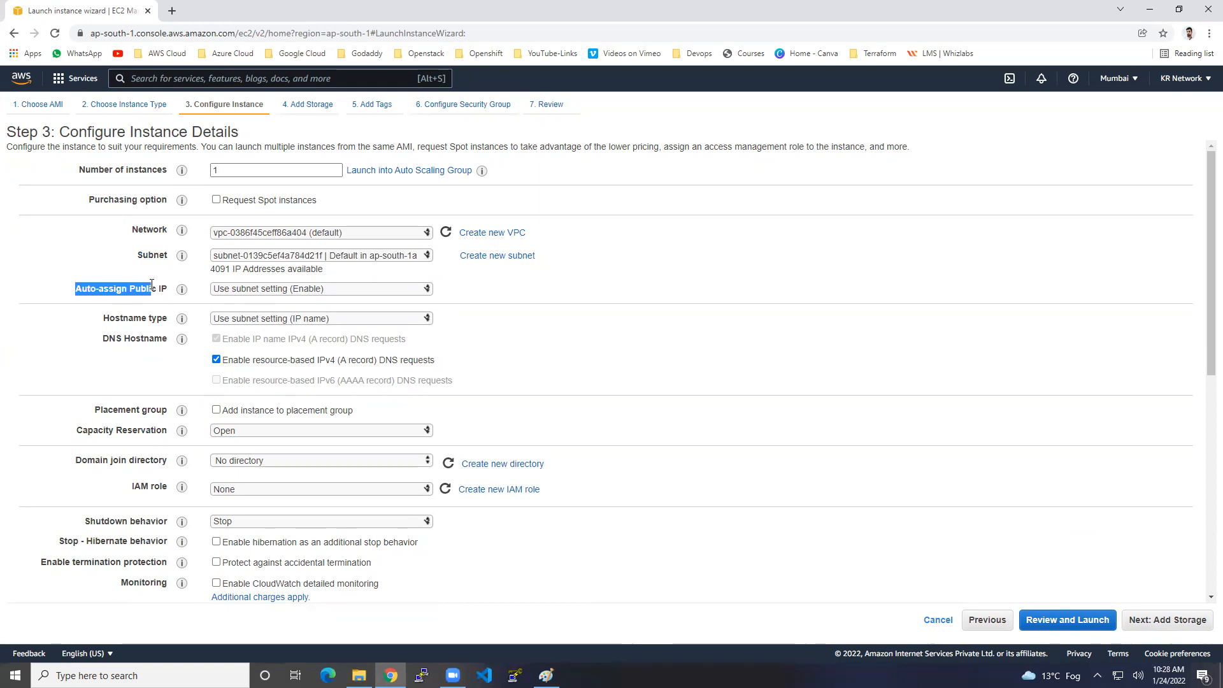
pyautogui.click(321, 297)
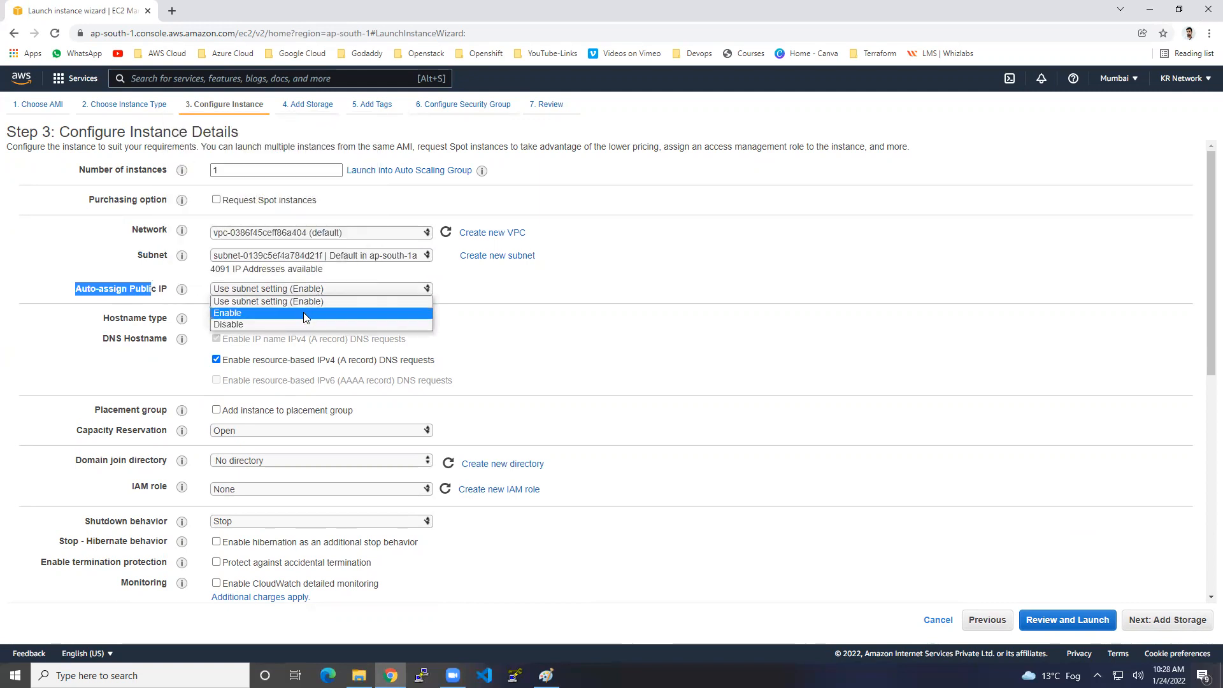
pyautogui.click(304, 311)
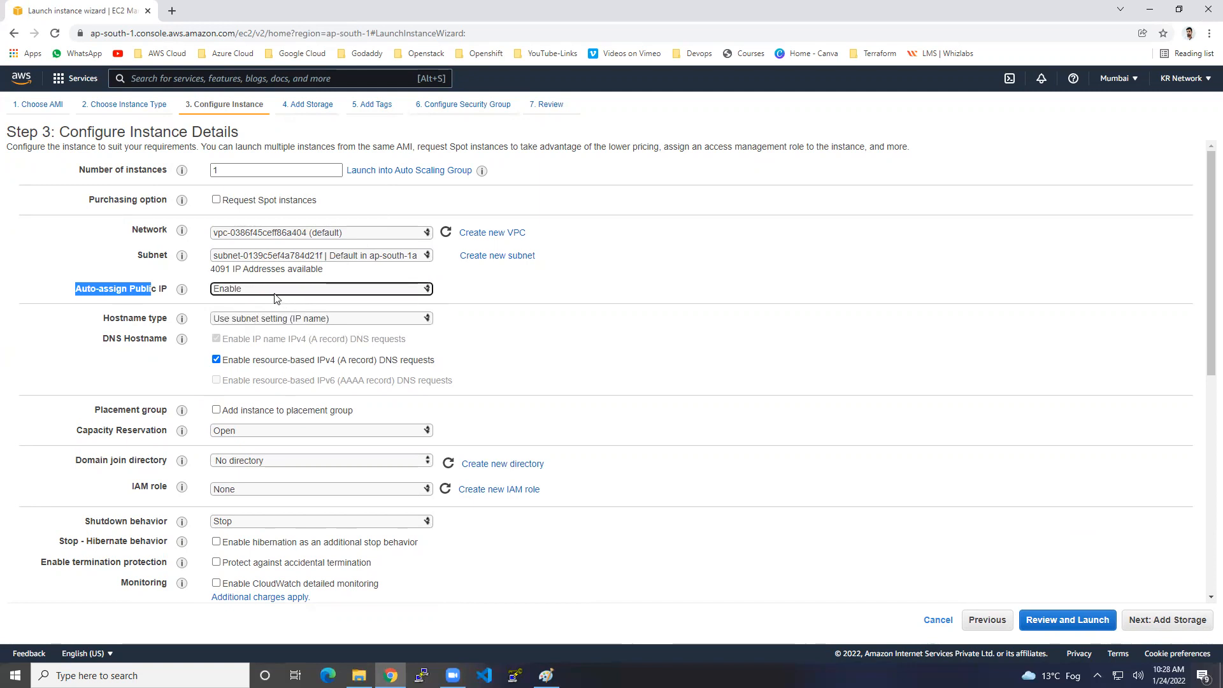
pyautogui.click(228, 291)
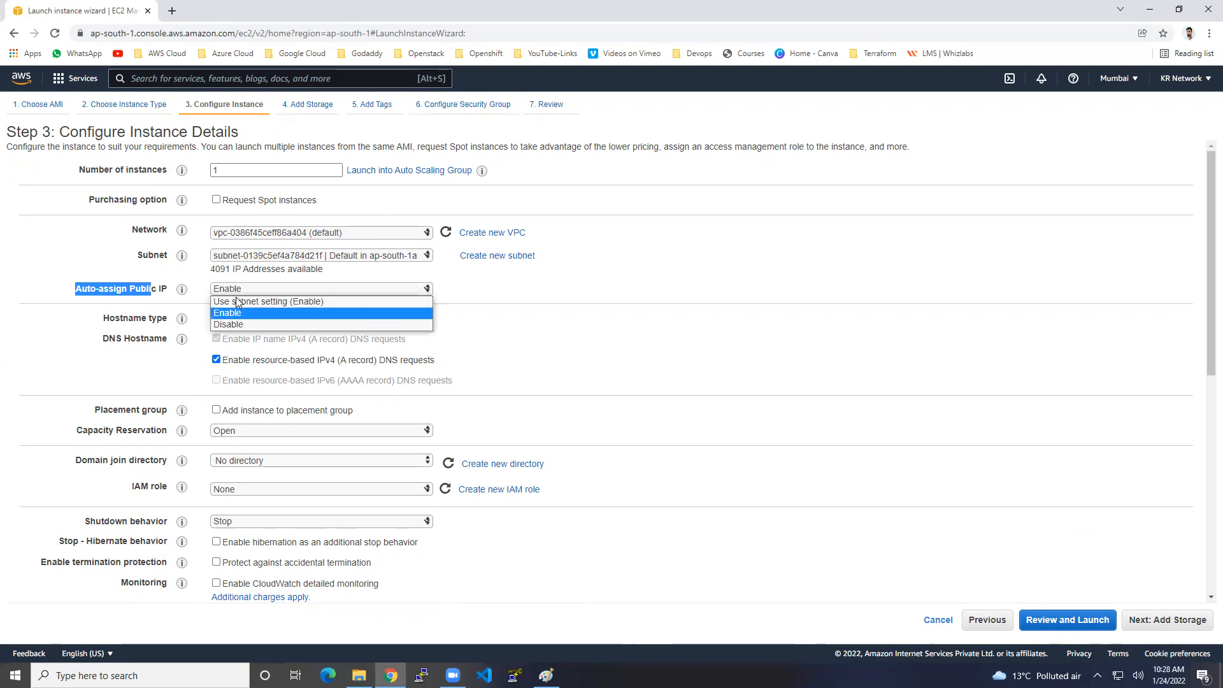
pyautogui.click(237, 302)
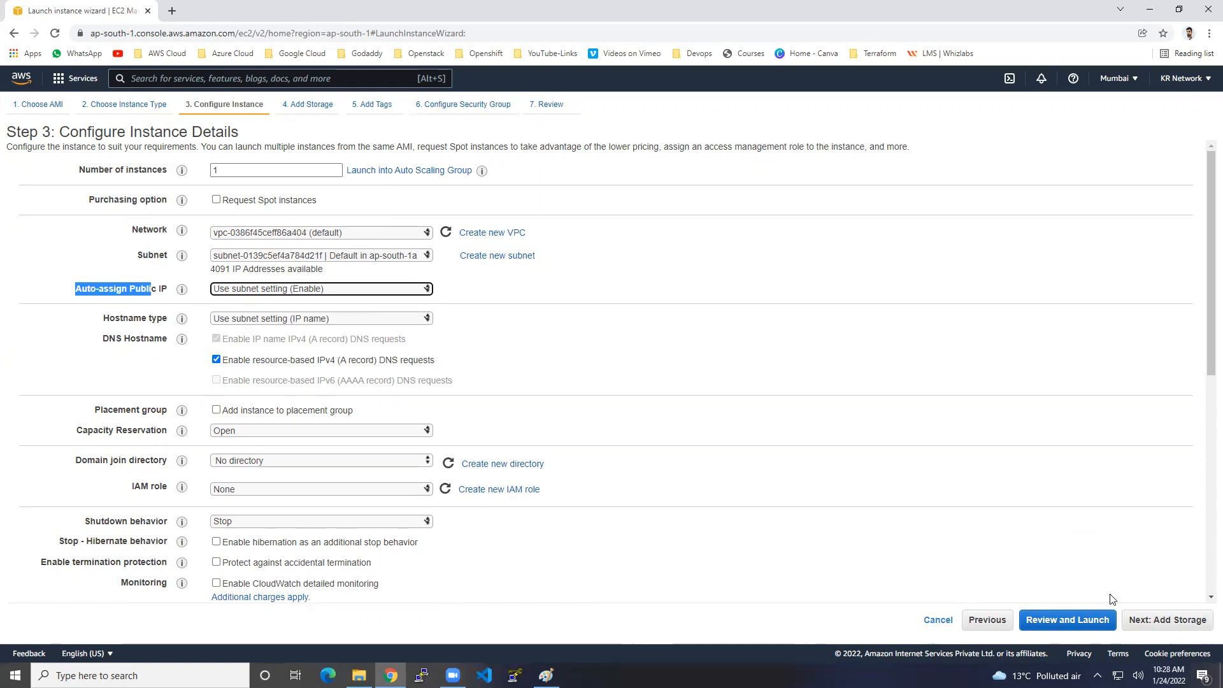
pyautogui.click(1159, 621)
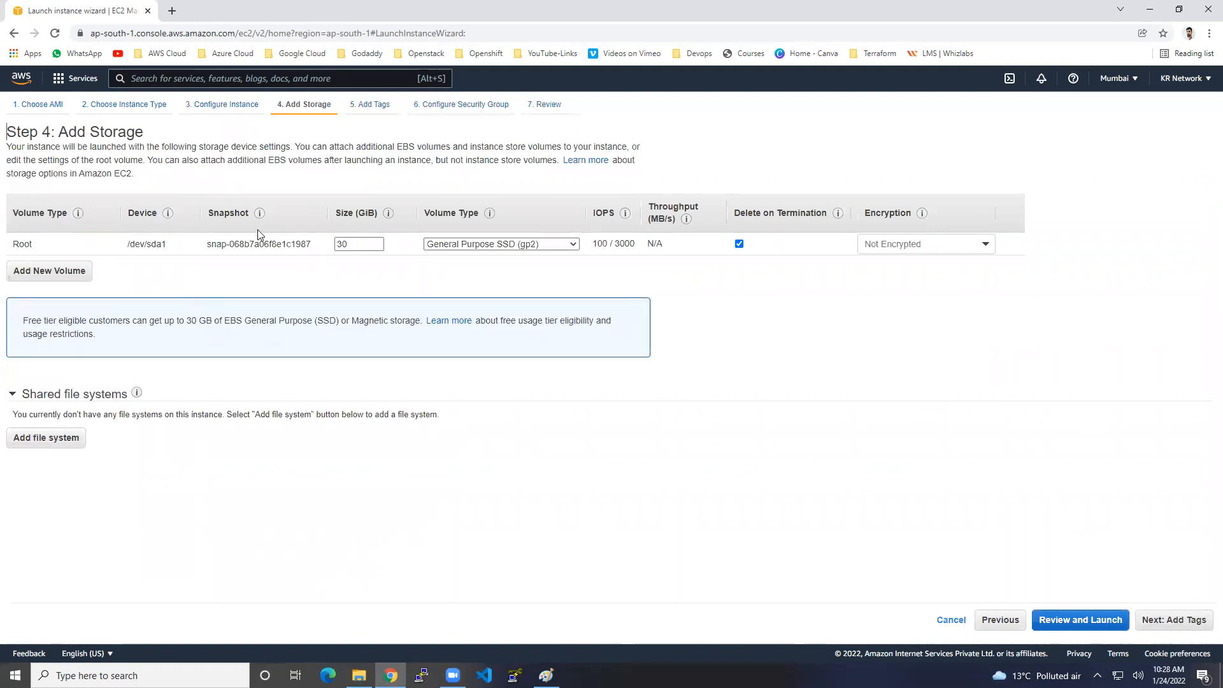
# Accept the 30 GiB storage and add a tag with key Name and value Windows-machine.
pyautogui.moveTo(13, 242); pyautogui.dragTo(39, 247)
pyautogui.click(1179, 620)
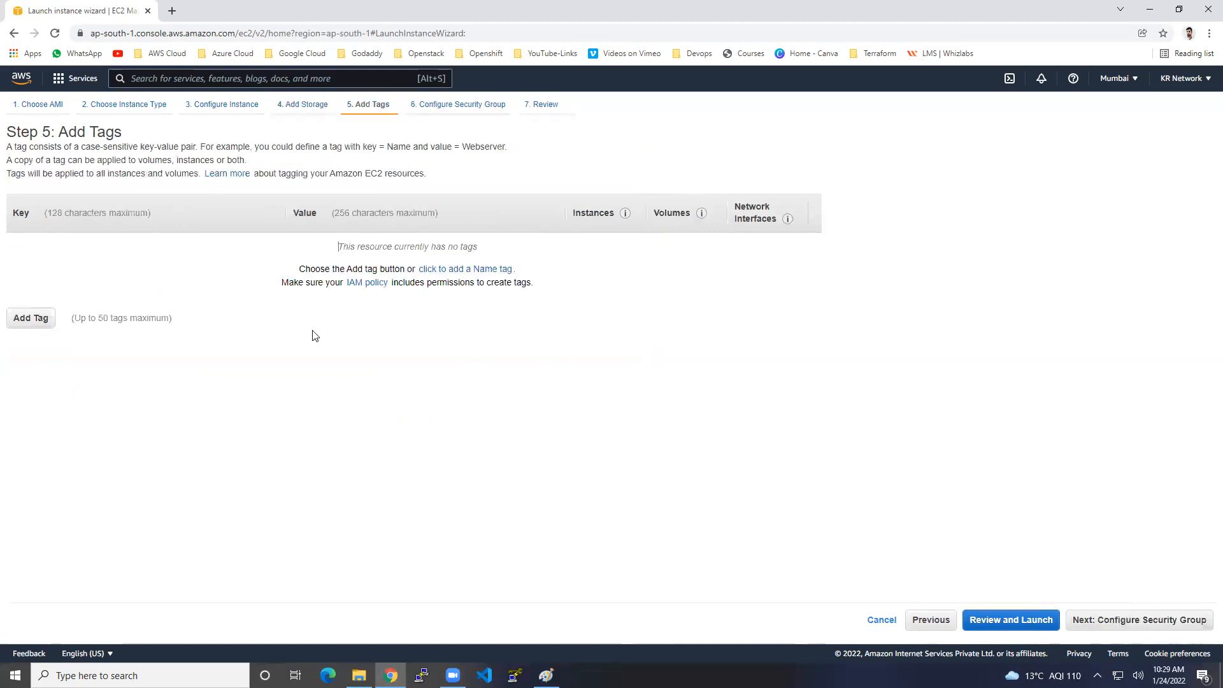
pyautogui.click(42, 316)
pyautogui.write('Name')
pyautogui.press('Tab')
pyautogui.write('Window')
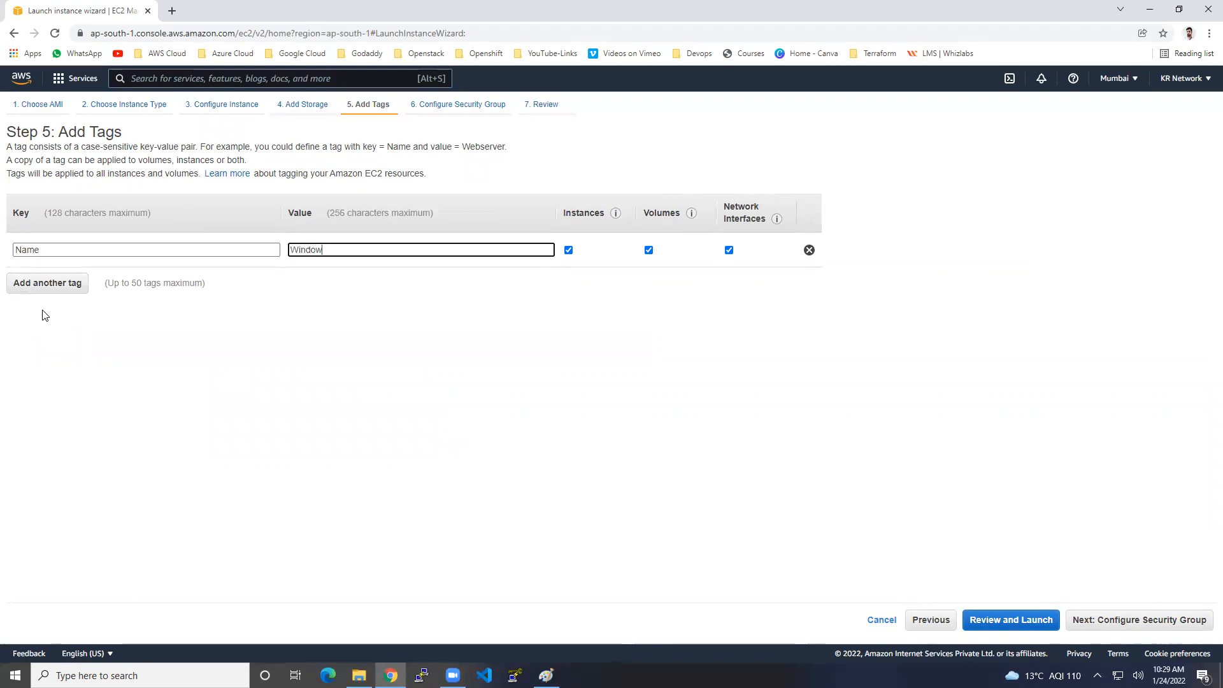
pyautogui.write('s-machine')
pyautogui.click(1169, 626)
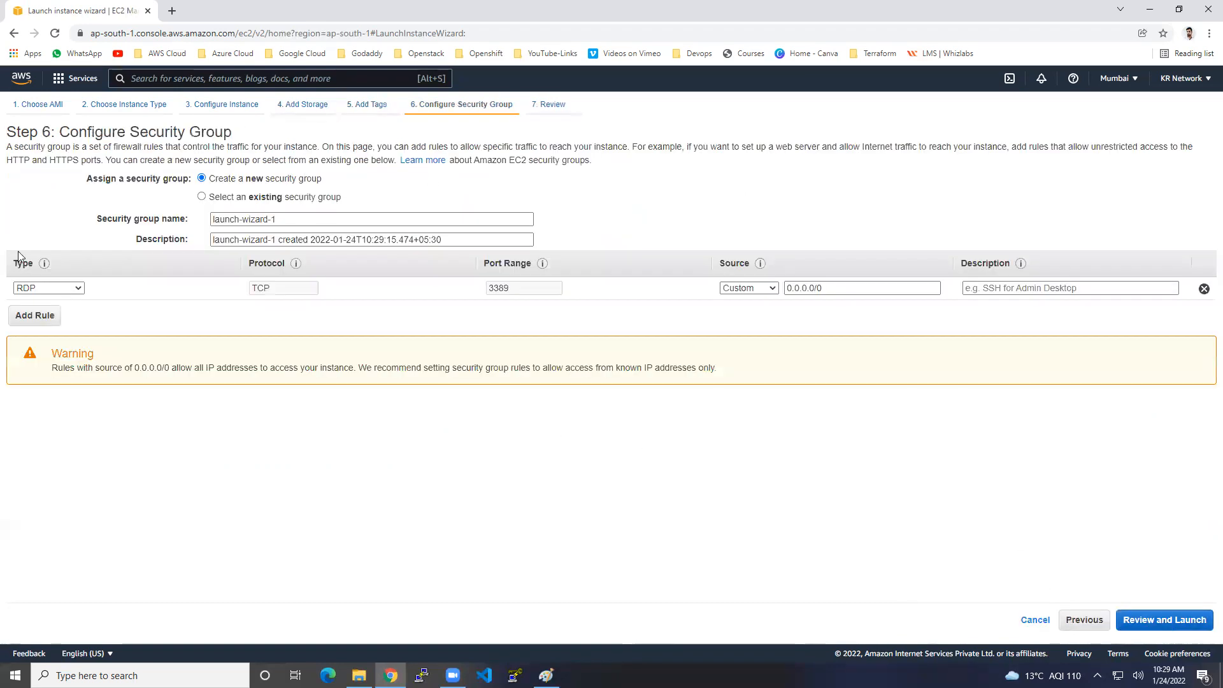
# Create a new security group named windows-sg, described as 'this is my sg for windows server'.
pyautogui.moveTo(19, 132); pyautogui.dragTo(228, 142)
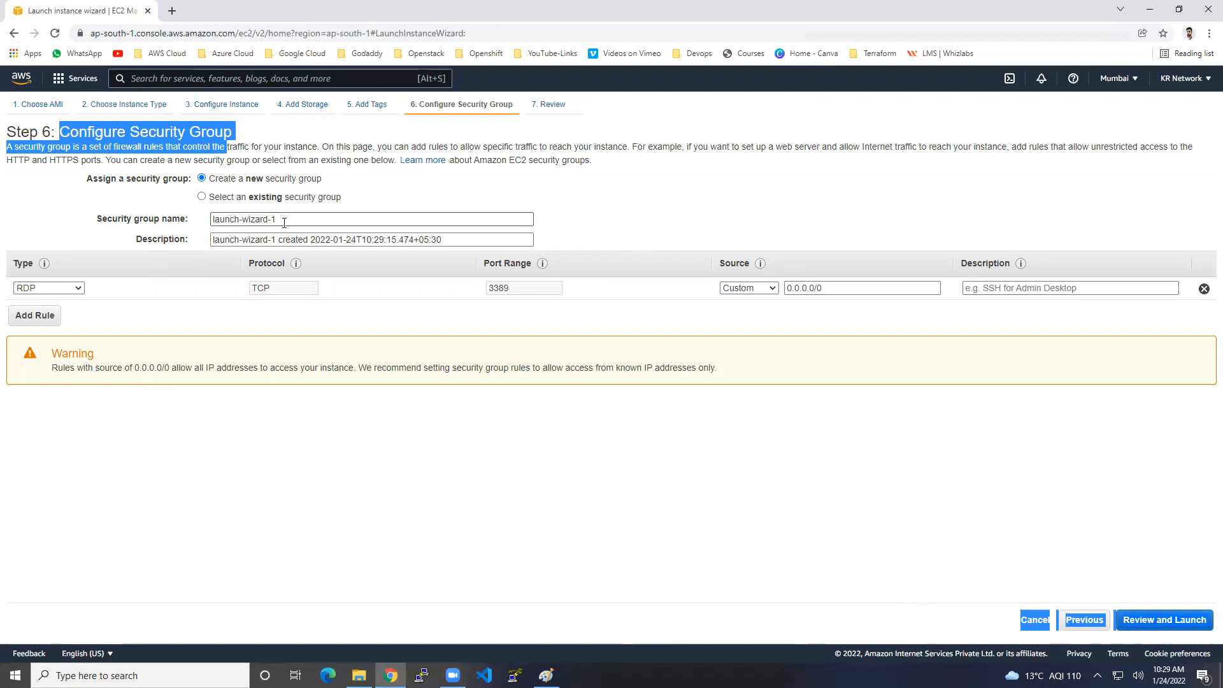
pyautogui.click(256, 197)
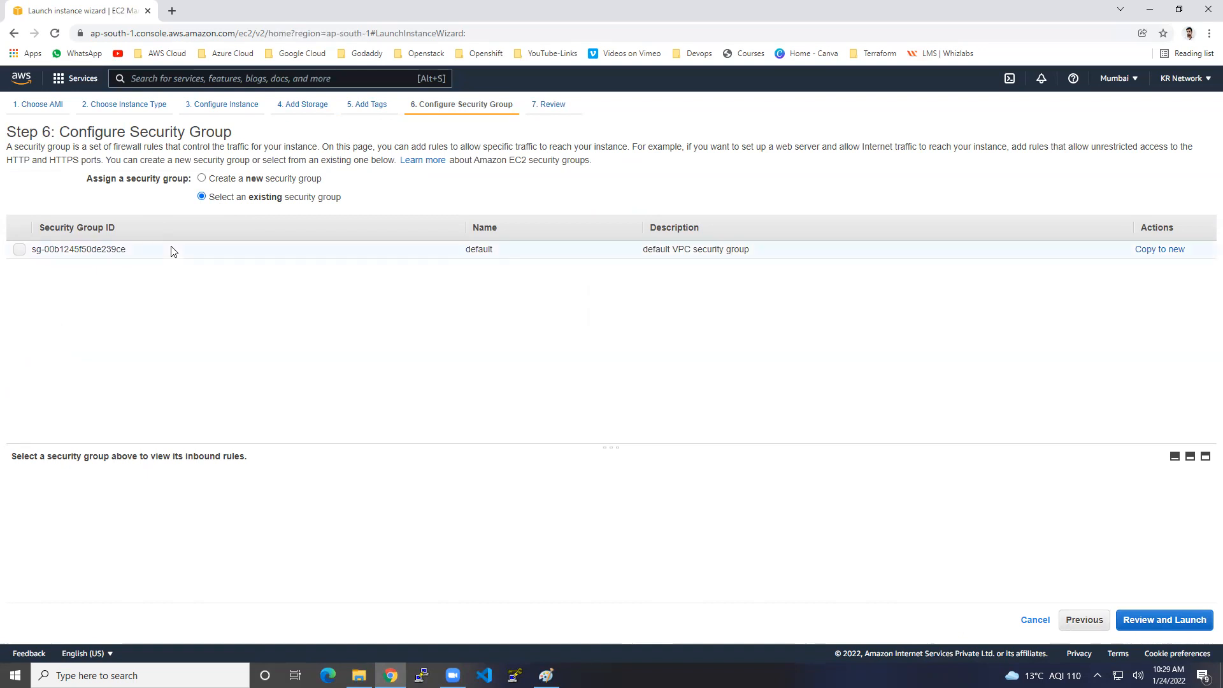
pyautogui.click(227, 180)
pyautogui.click(263, 219)
pyautogui.hotkey('ctrl', 'a')
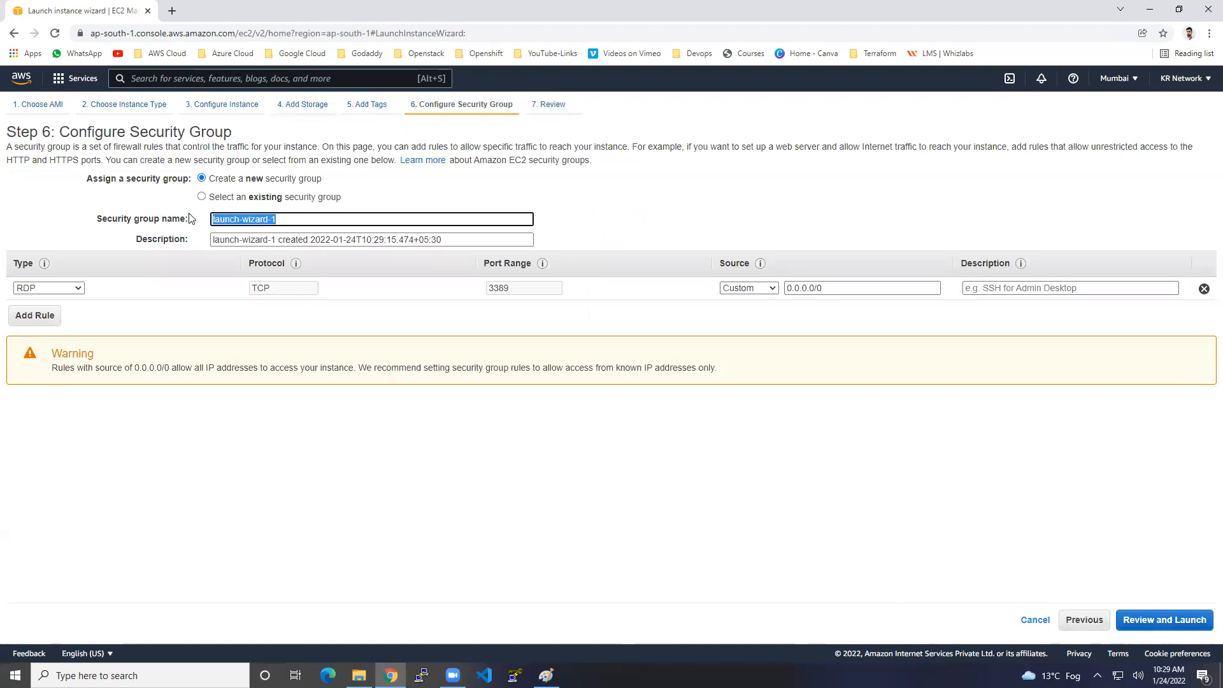
pyautogui.write('windows-sg')
pyautogui.moveTo(446, 240); pyautogui.dragTo(136, 219)
pyautogui.write('thi')
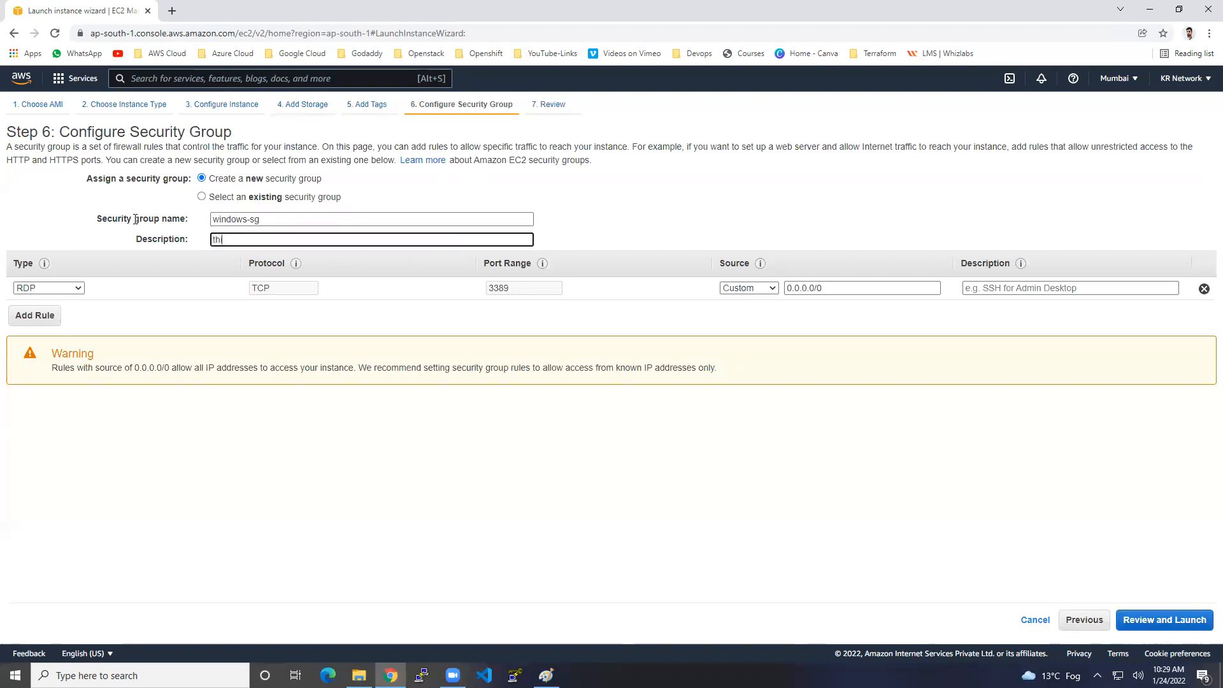
pyautogui.write('s is my sg for windows server')
# Replace the default inbound rule with an RDP (port 3389) rule from source 0.0.0.0/0.
pyautogui.click(1204, 289)
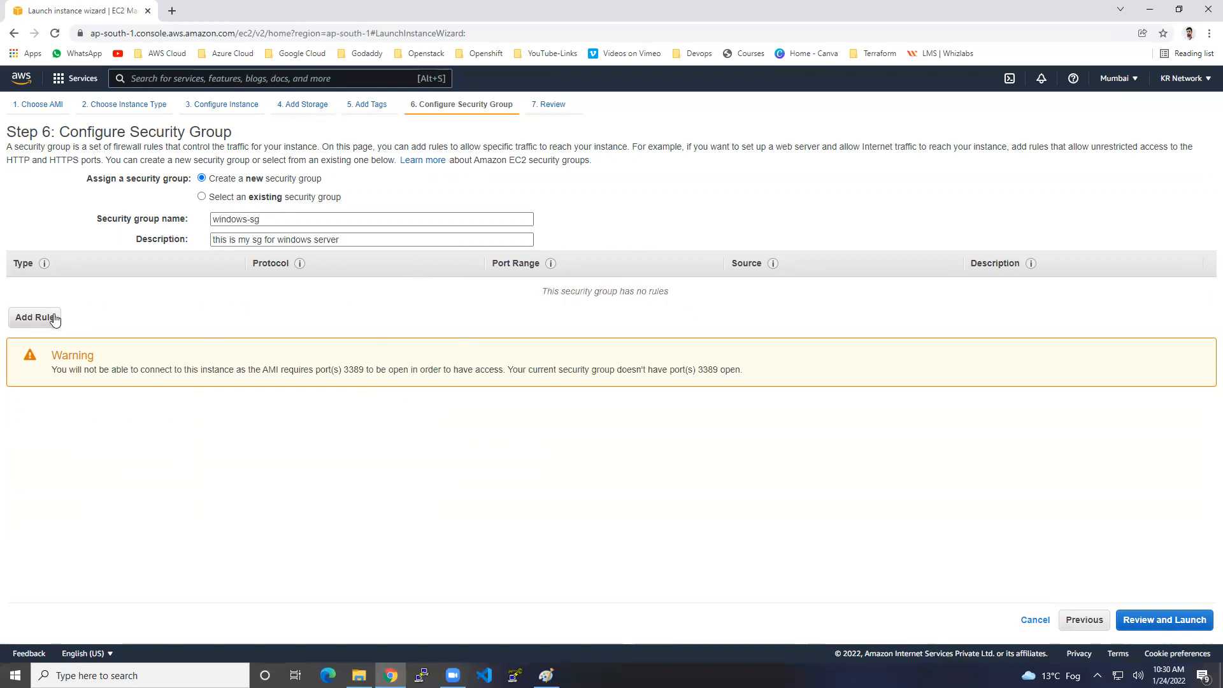
pyautogui.click(35, 317)
pyautogui.click(76, 288)
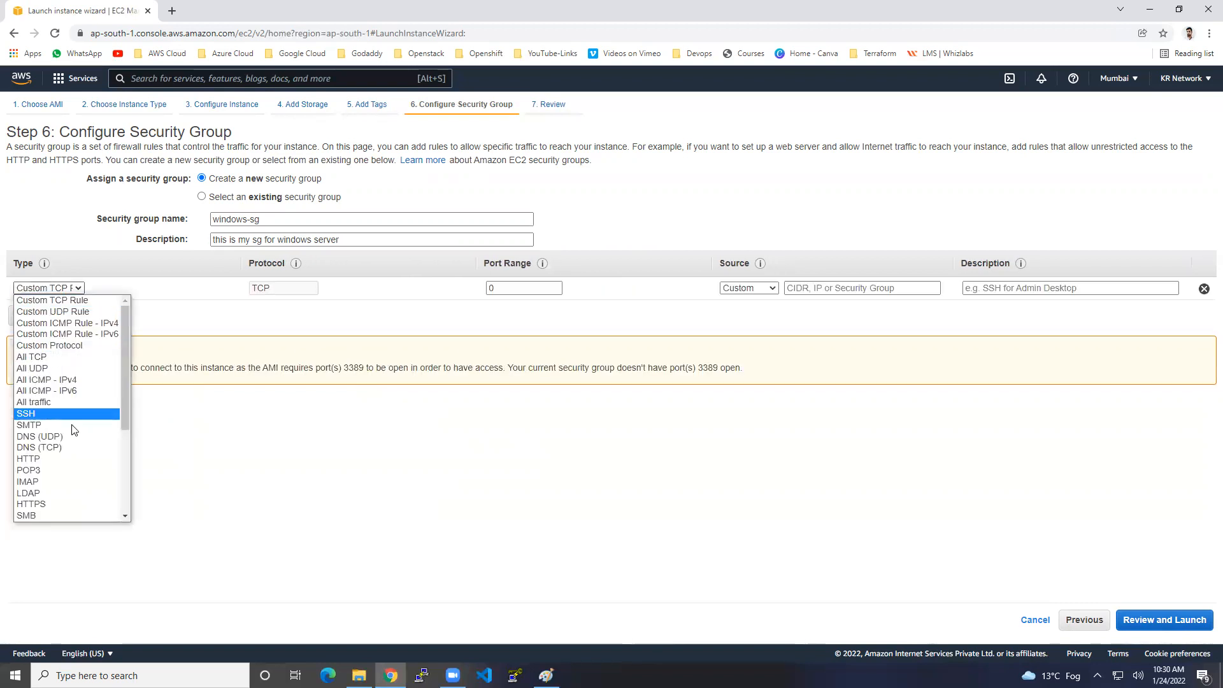
pyautogui.click(57, 401)
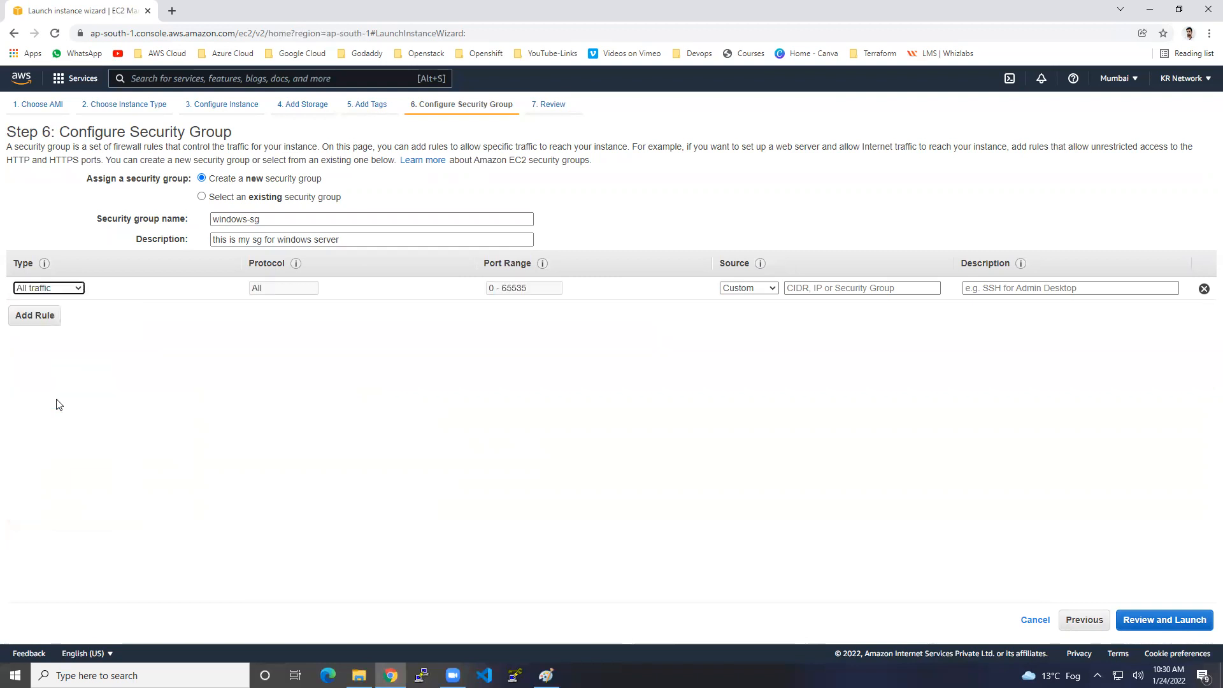
pyautogui.click(905, 289)
pyautogui.click(863, 315)
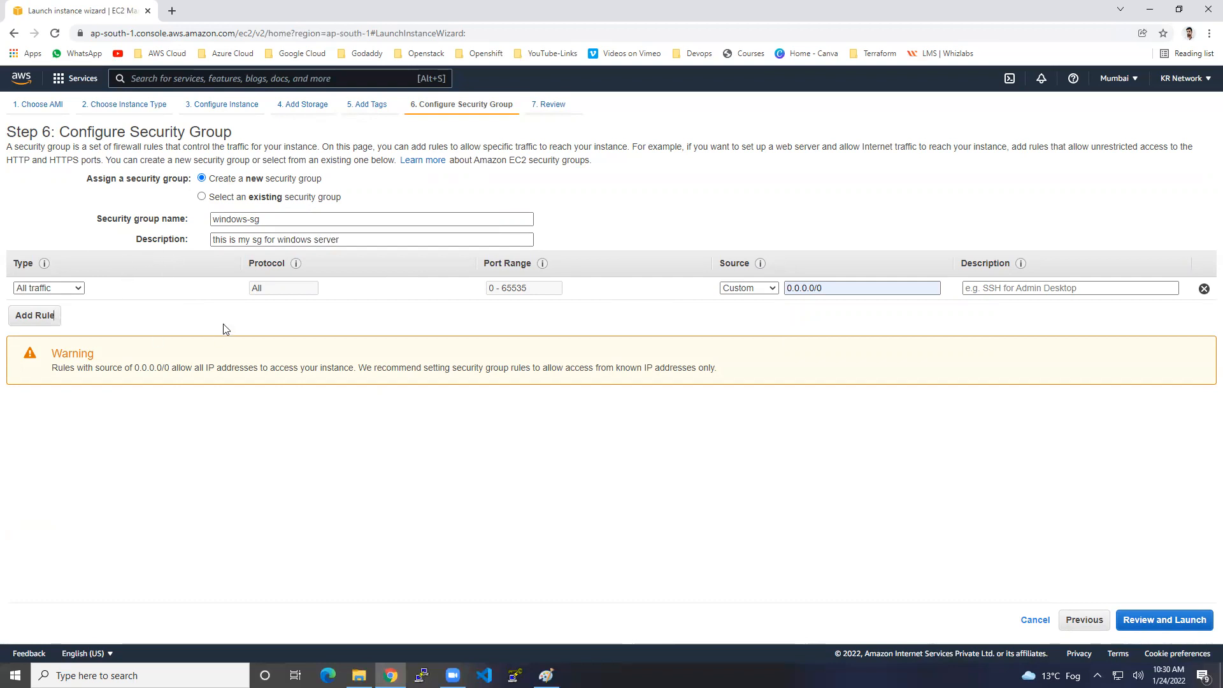
pyautogui.click(79, 288)
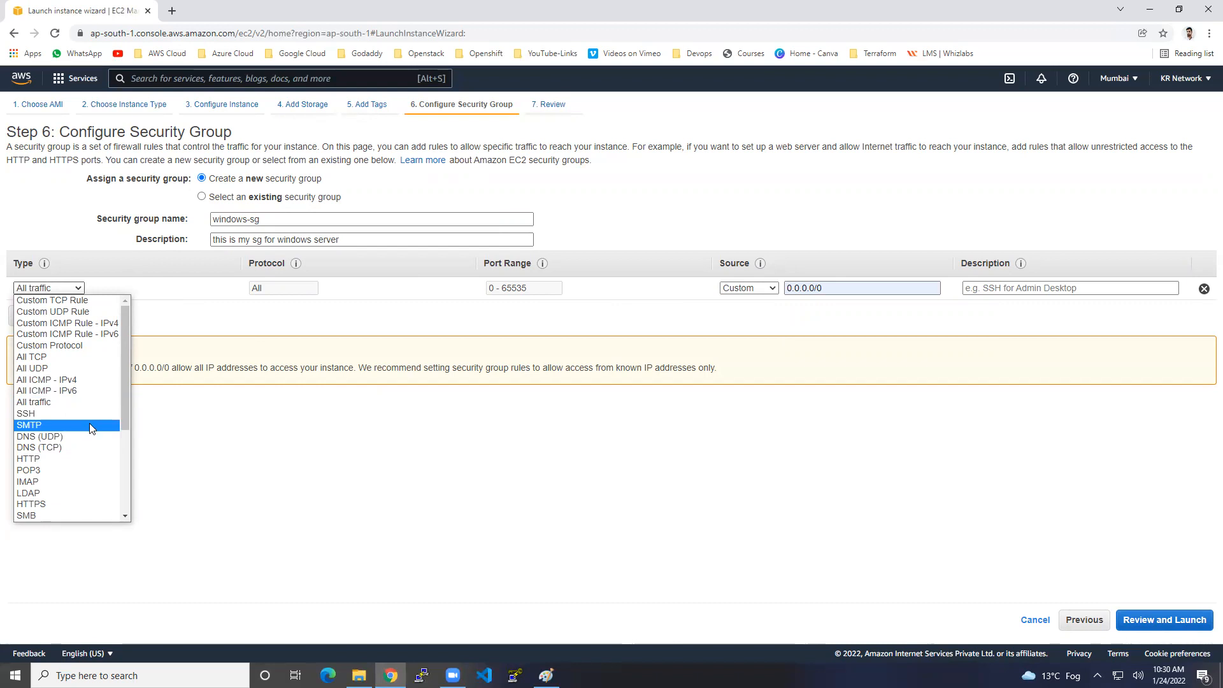
pyautogui.scroll(-3, 90, 423)
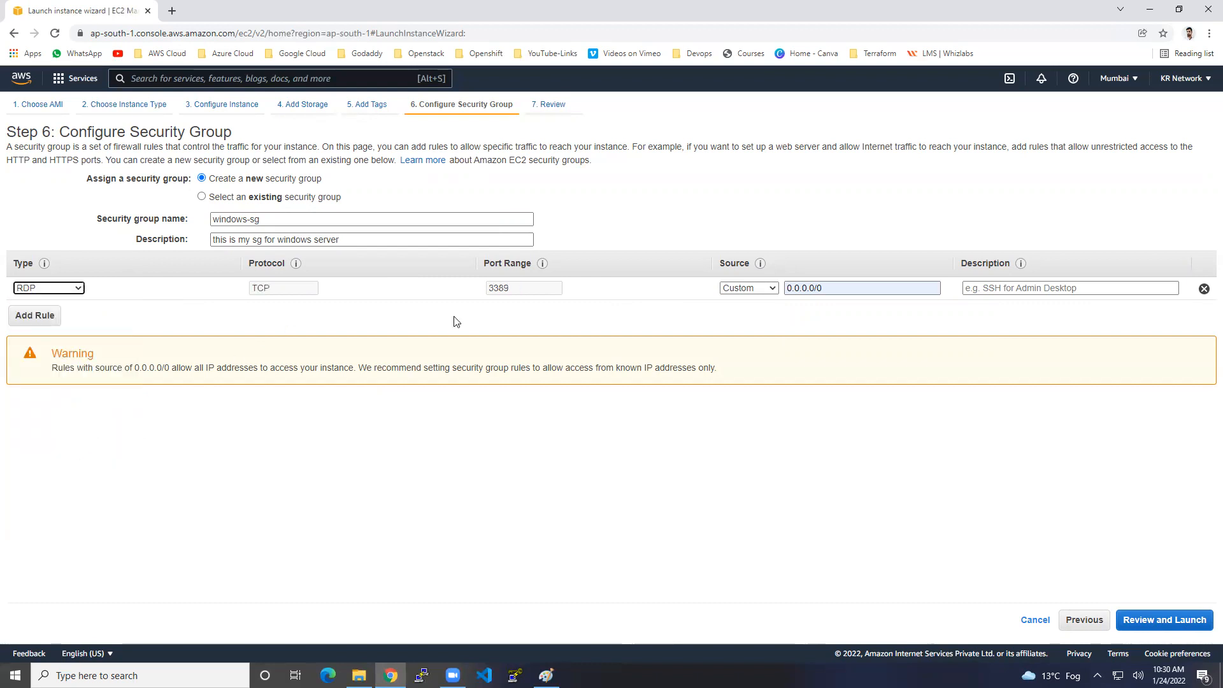
# Add a second inbound rule for All ICMP - IPv4 from source 0.0.0.0/0.
pyautogui.click(52, 319)
pyautogui.click(75, 312)
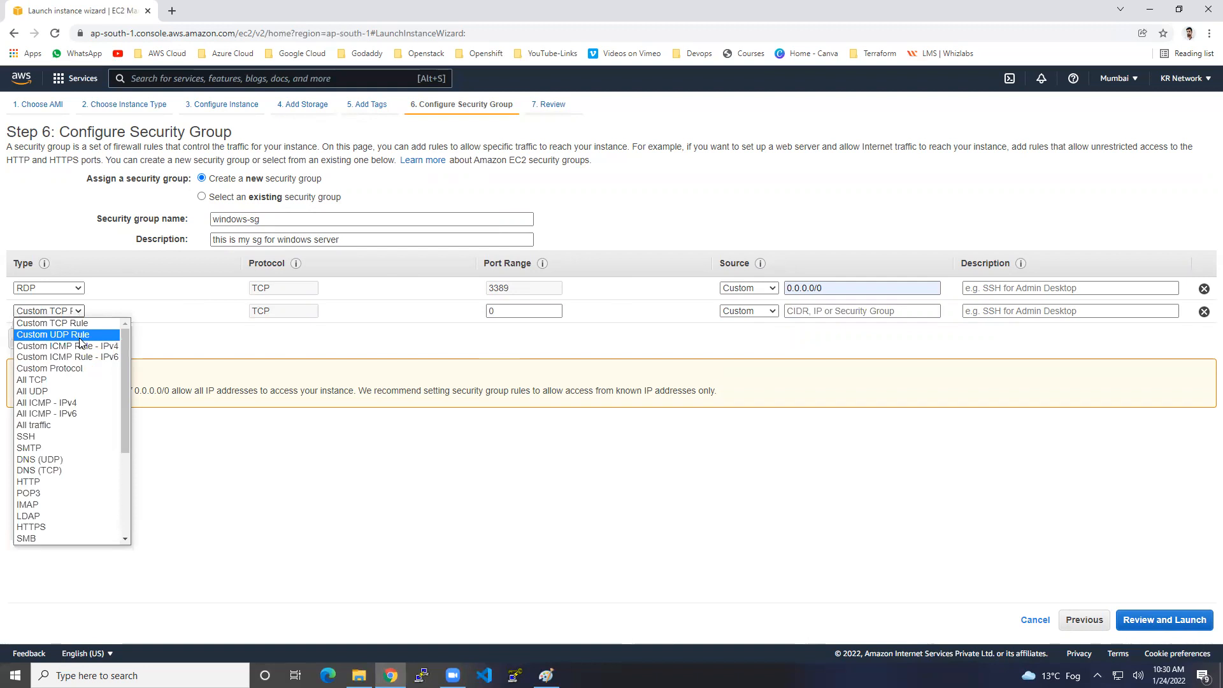
pyautogui.click(75, 402)
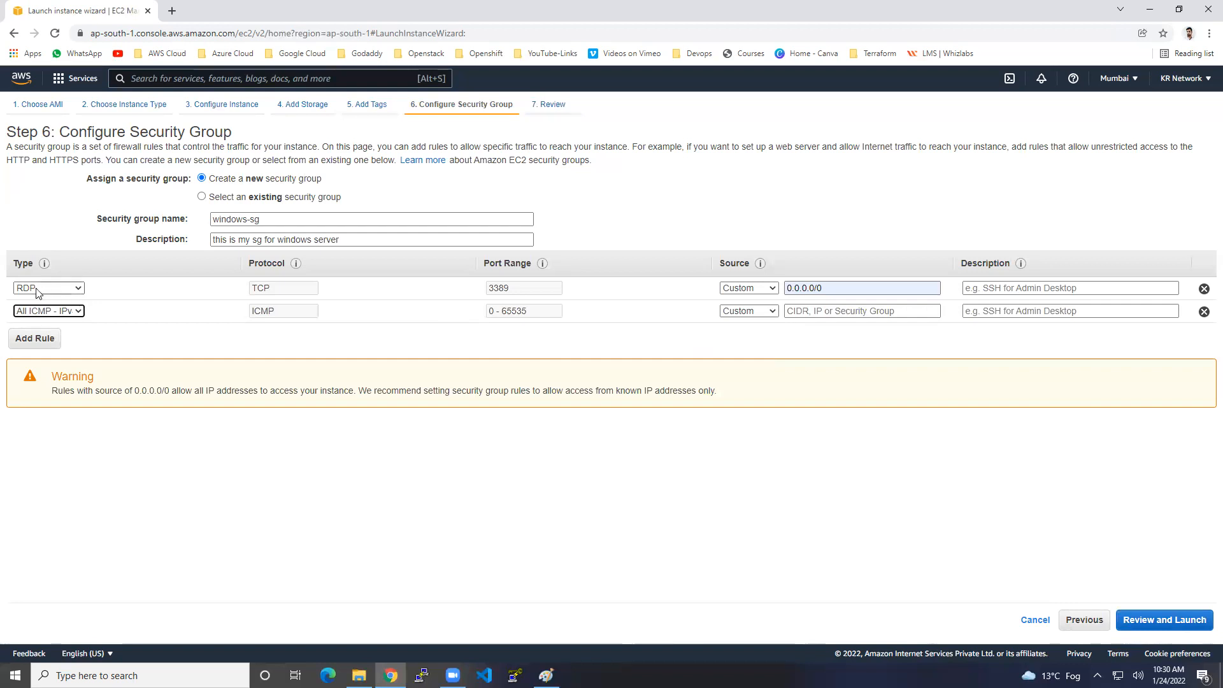
pyautogui.click(822, 311)
pyautogui.click(826, 334)
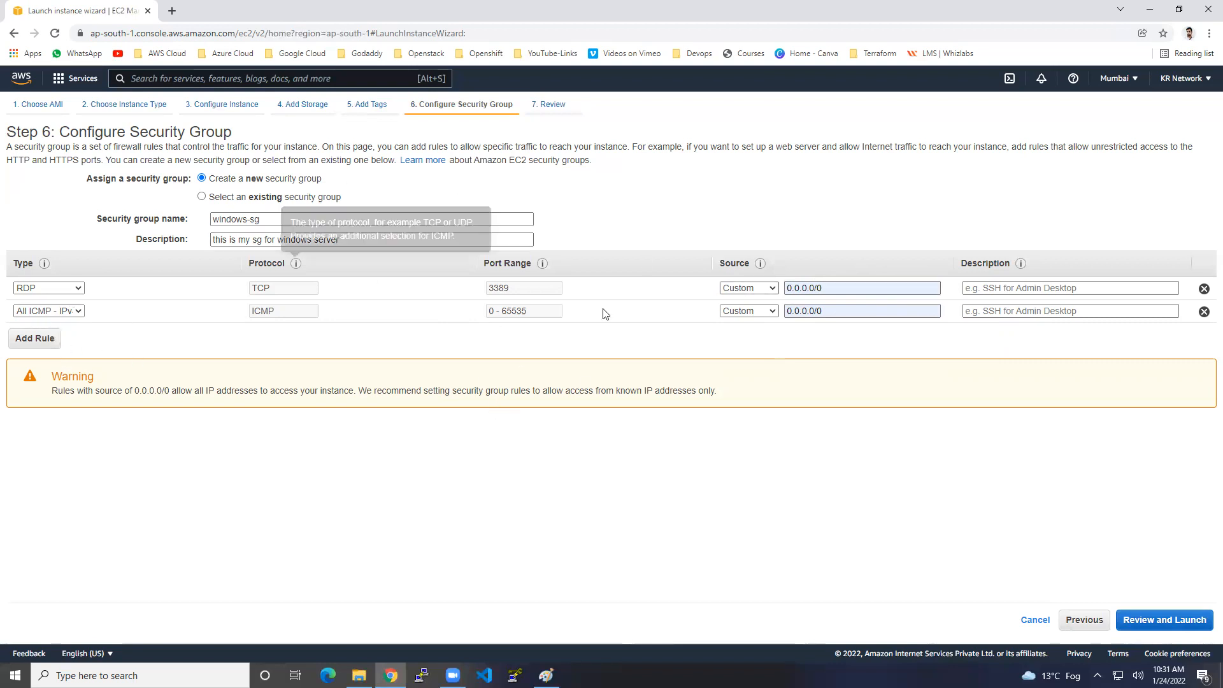
pyautogui.click(1184, 623)
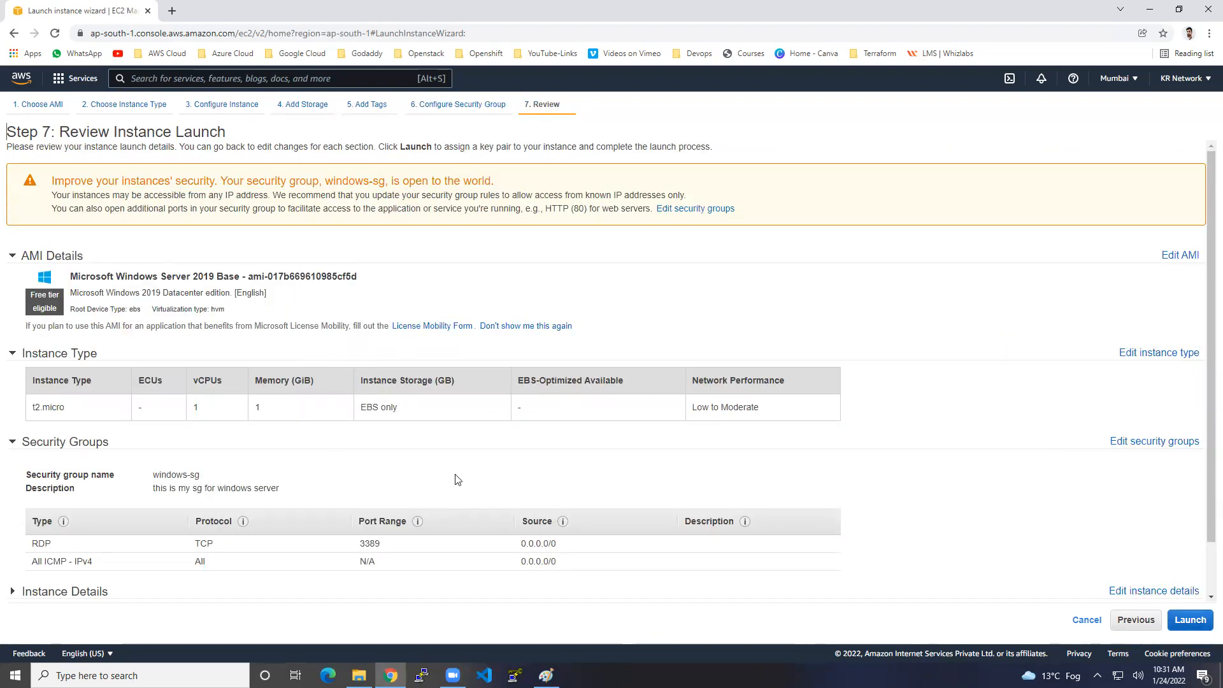
# Create a new key pair named windows, download windows.pem, and launch the instance.
pyautogui.click(1187, 628)
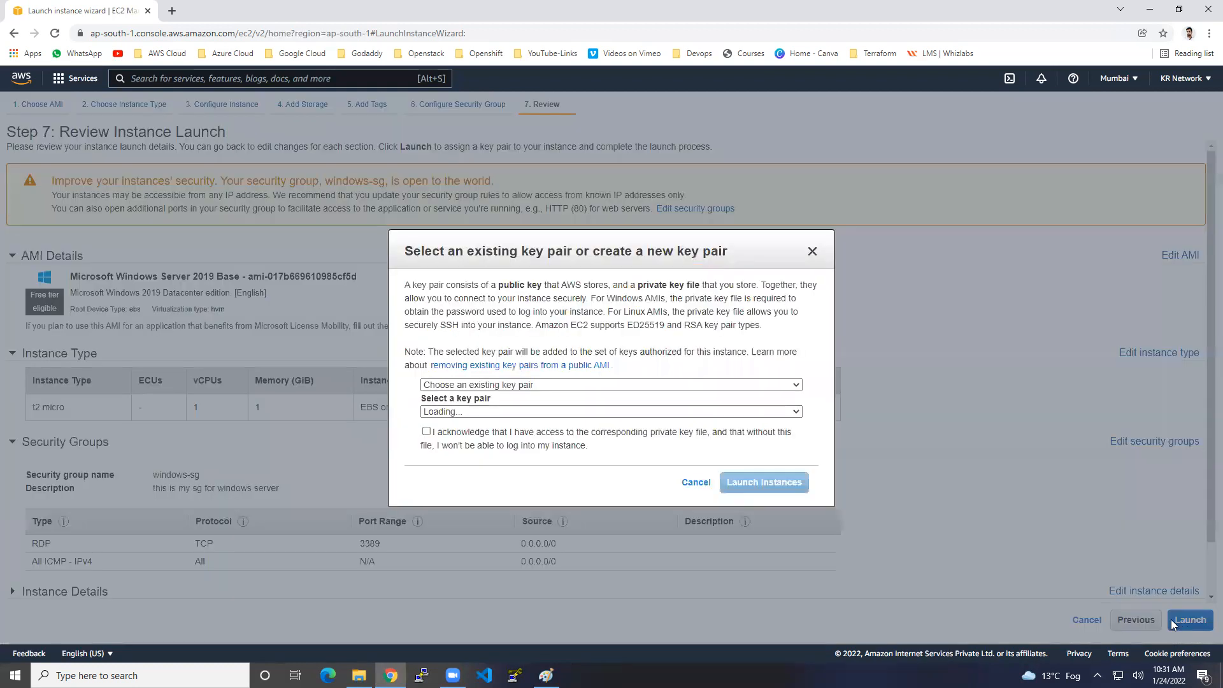
pyautogui.click(515, 384)
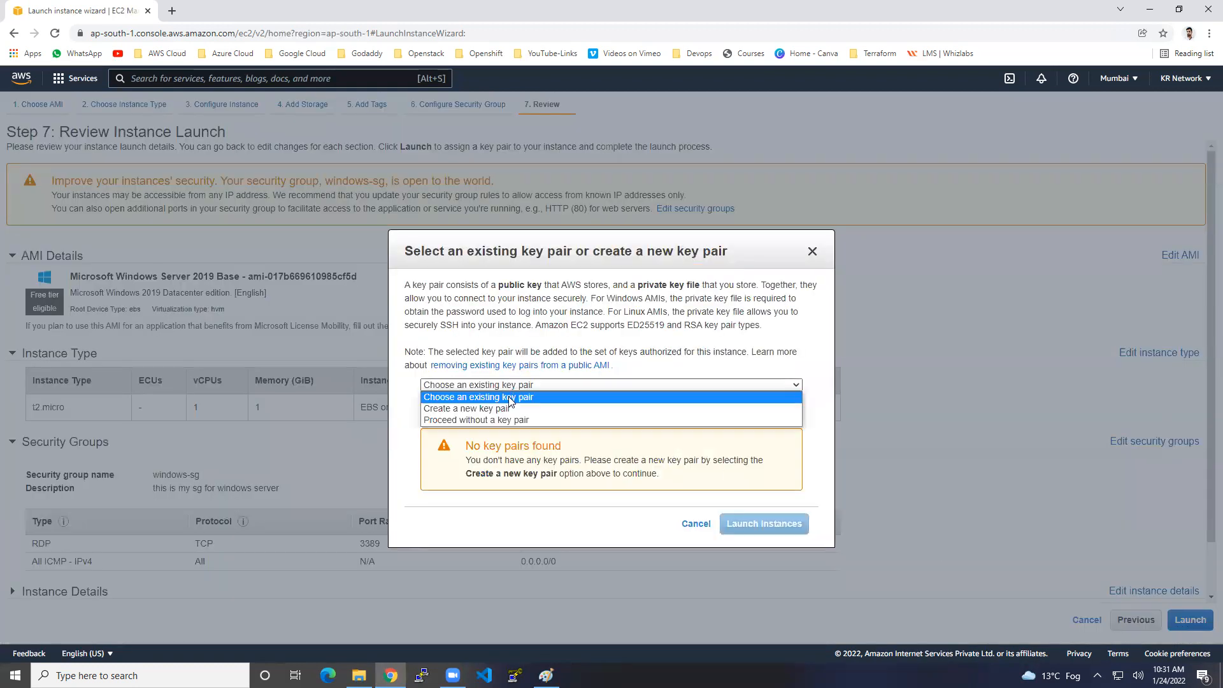
pyautogui.click(485, 403)
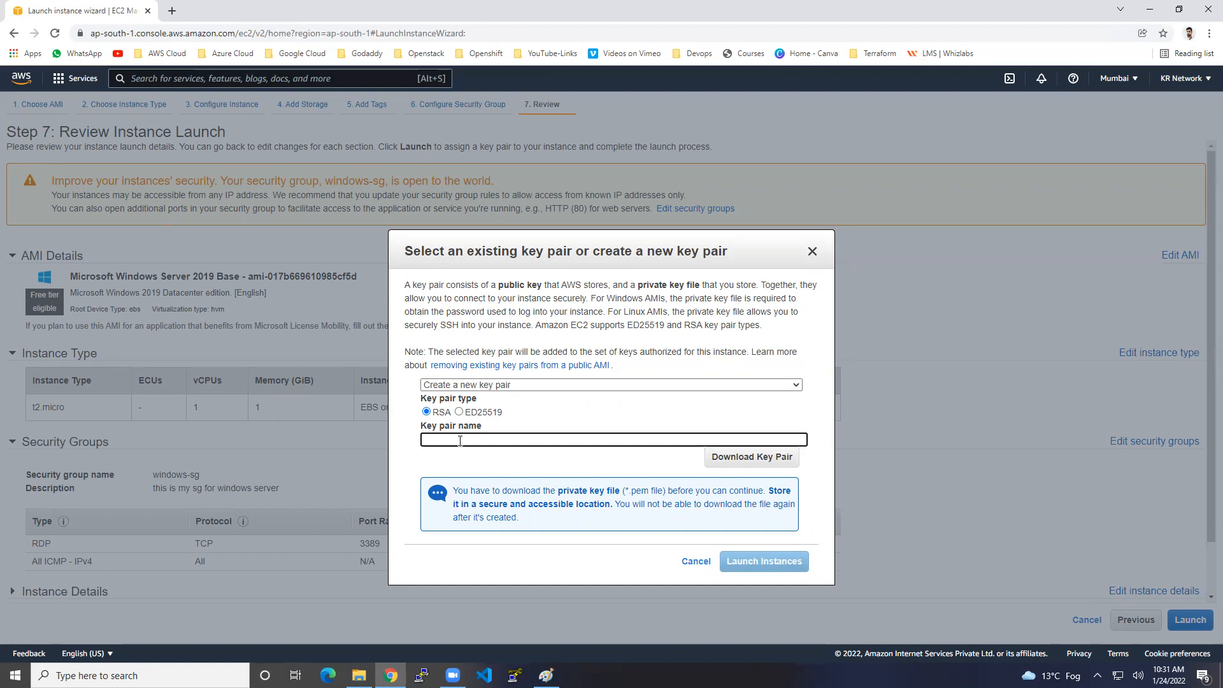
pyautogui.write('windows')
pyautogui.click(716, 462)
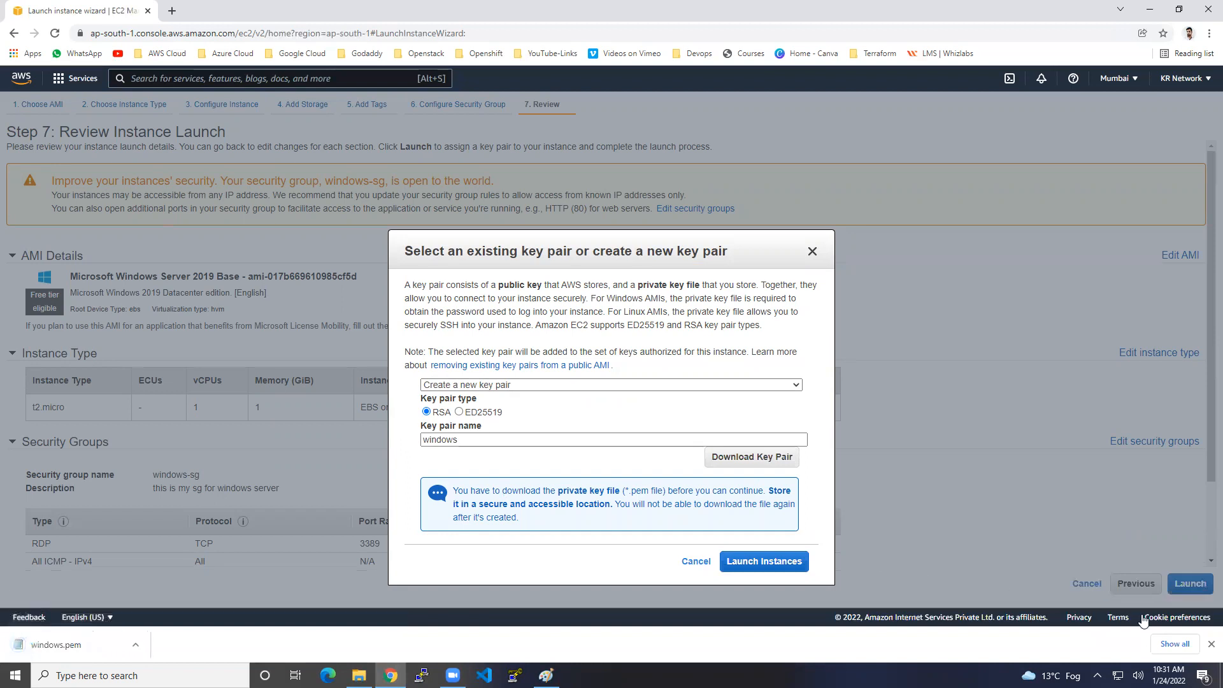
pyautogui.click(1211, 644)
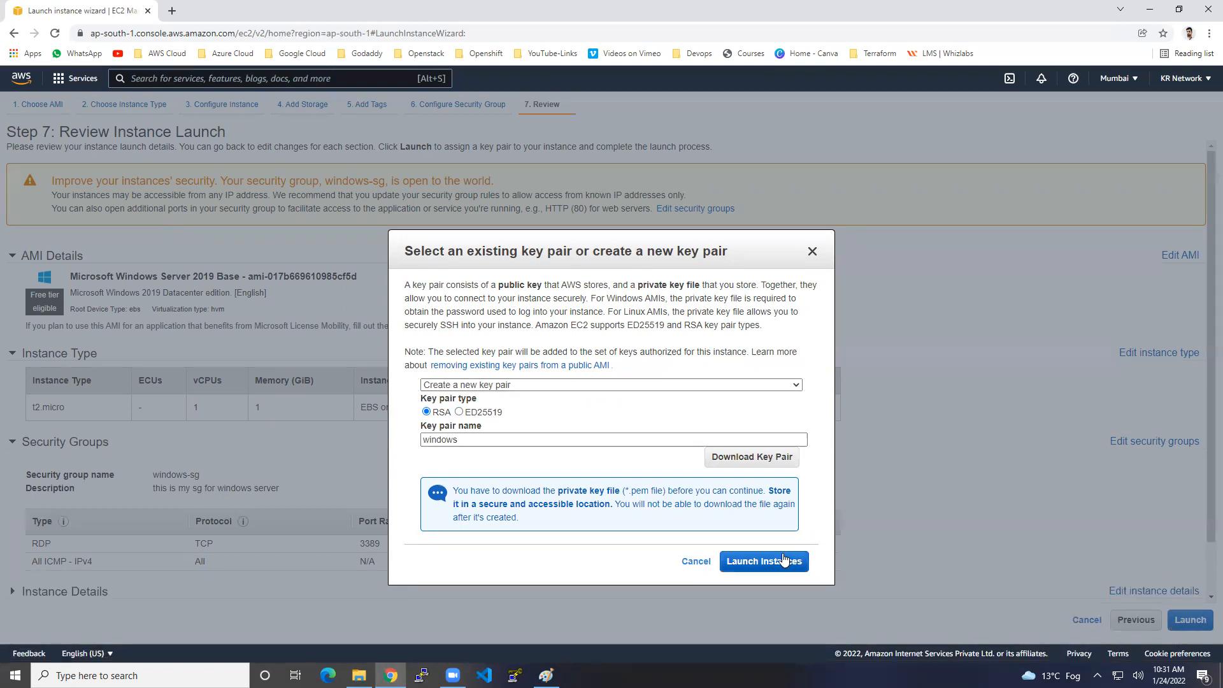
pyautogui.click(786, 560)
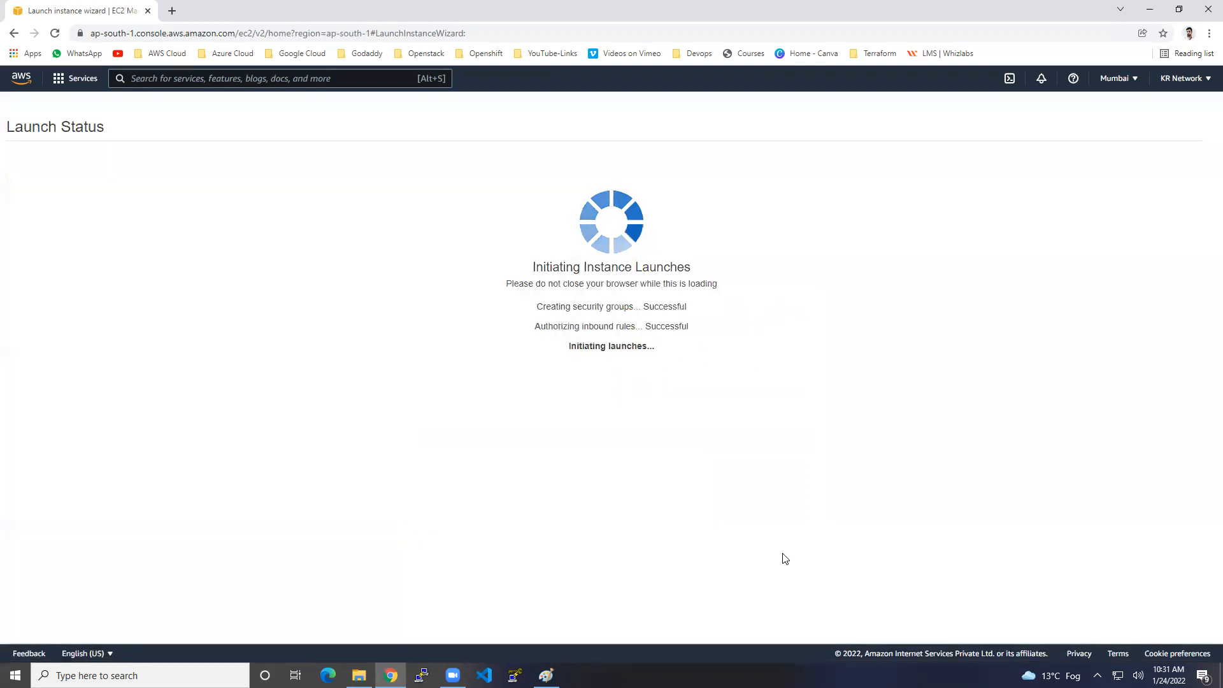
# Select Windows-machine and highlight its public IPv4, state, private IP and DNS names.
pyautogui.click(1164, 541)
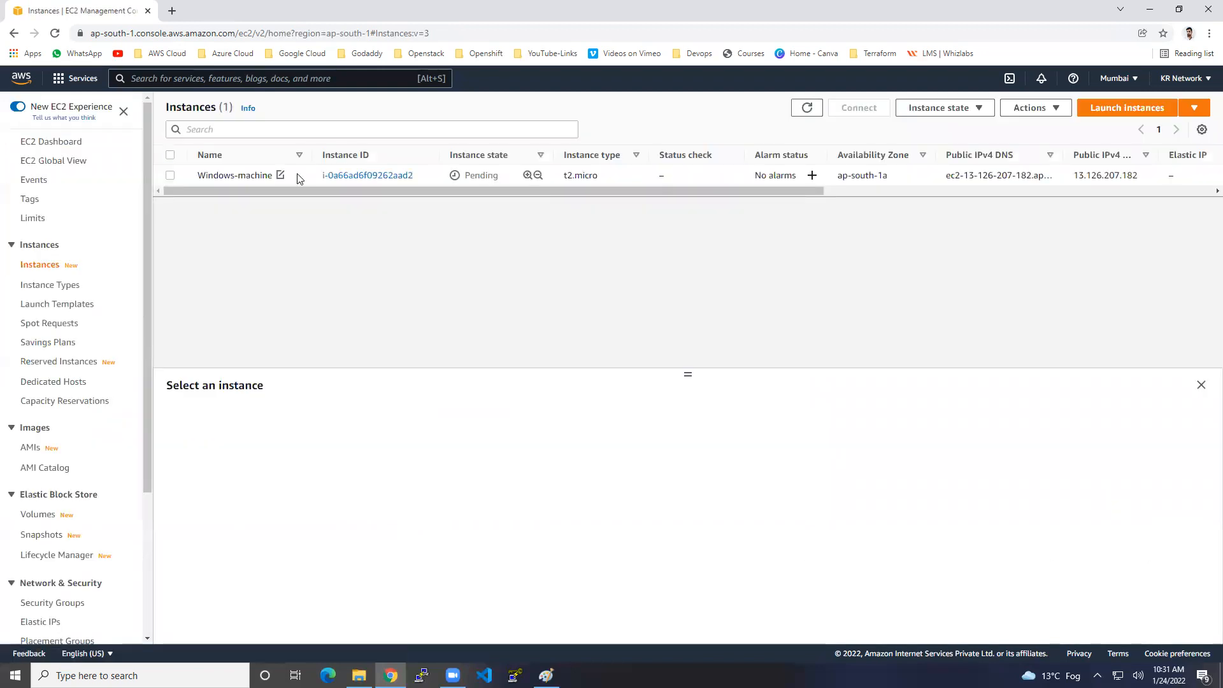
pyautogui.click(292, 178)
pyautogui.moveTo(687, 375); pyautogui.dragTo(685, 290)
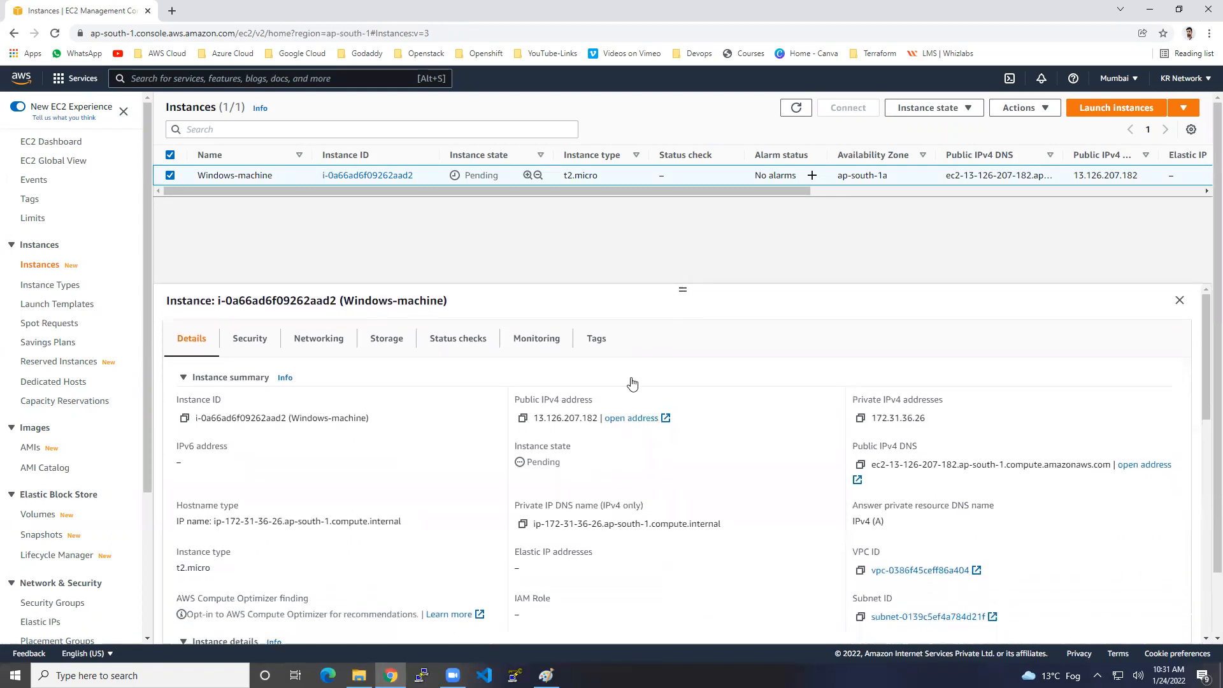
pyautogui.moveTo(539, 400); pyautogui.dragTo(572, 400)
pyautogui.moveTo(534, 446); pyautogui.dragTo(565, 446)
pyautogui.moveTo(556, 524); pyautogui.dragTo(643, 521)
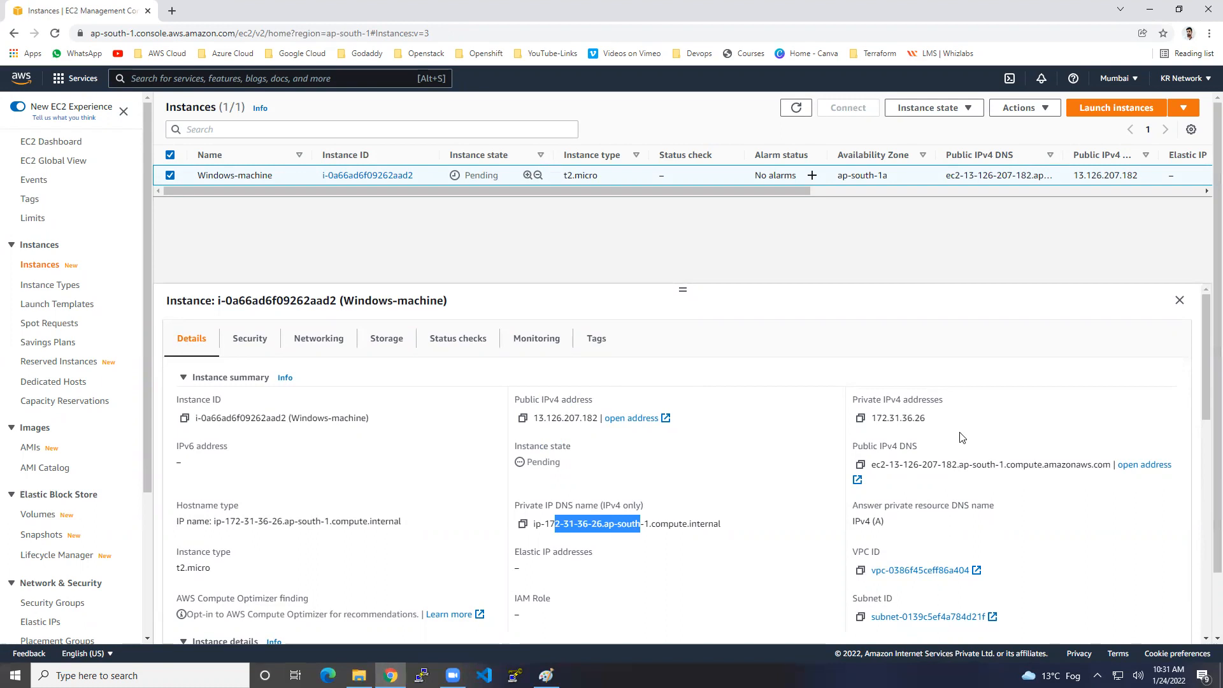
pyautogui.moveTo(906, 418); pyautogui.dragTo(931, 421)
pyautogui.moveTo(920, 464); pyautogui.dragTo(987, 468)
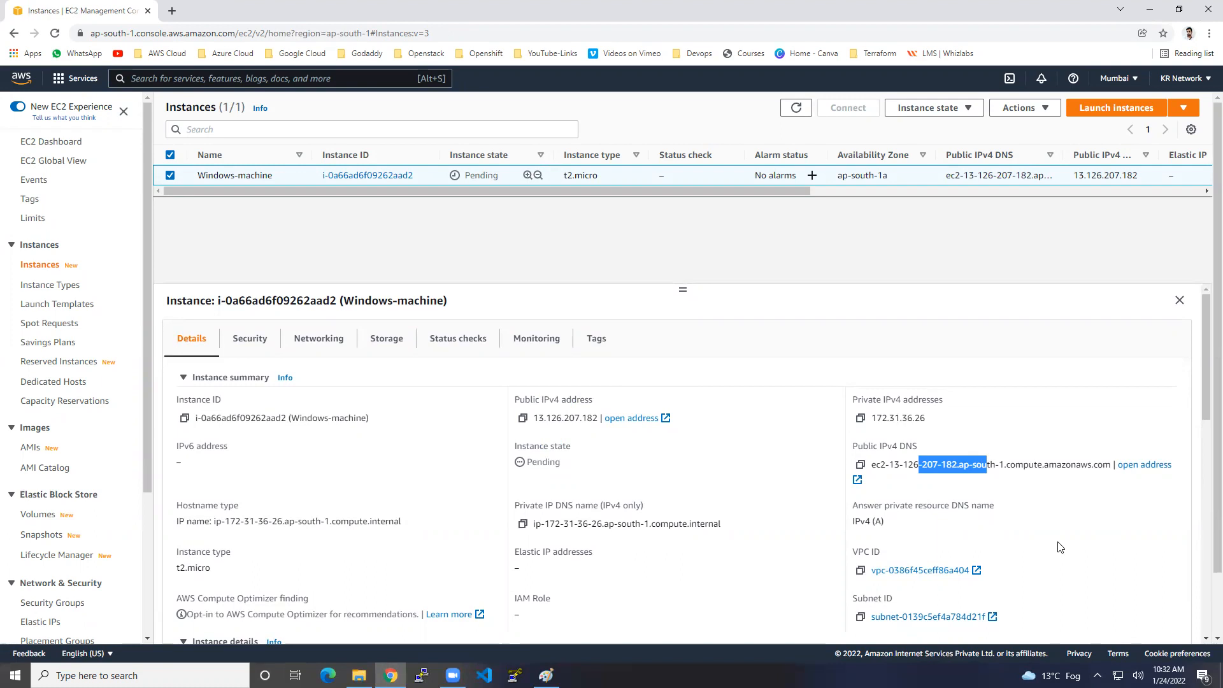
# Check the Windows platform and ap-south-1a availability zone, then refresh the instances list.
pyautogui.scroll(-2, 1059, 547)
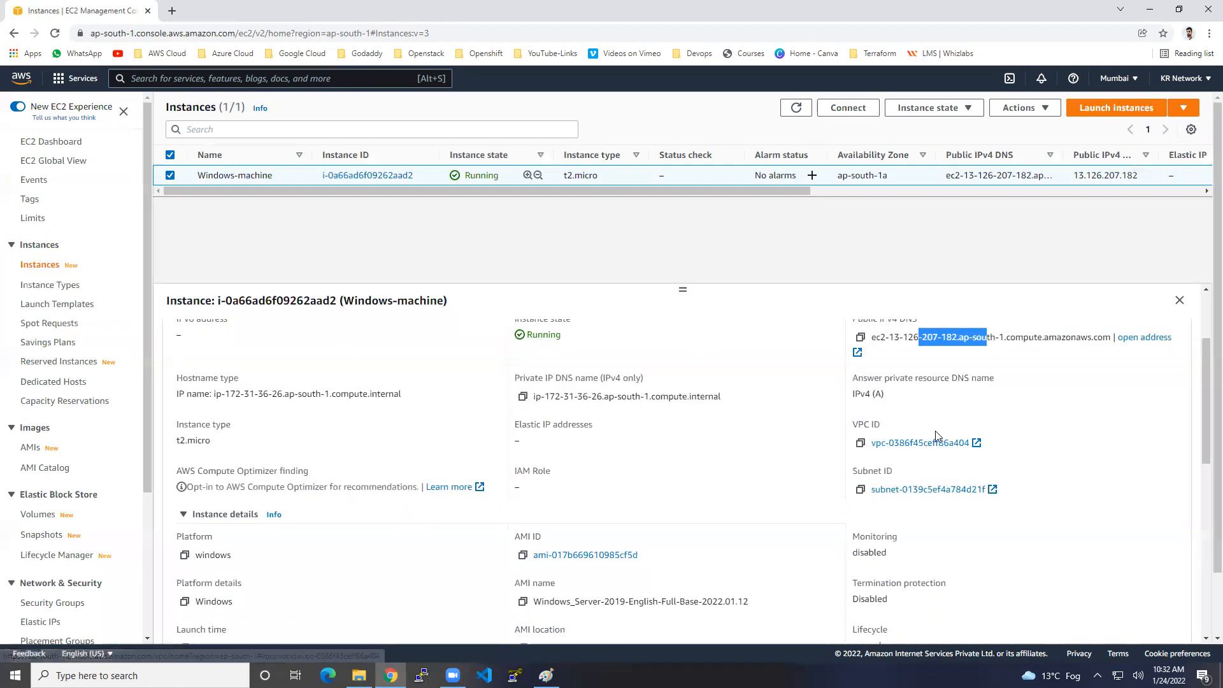
pyautogui.scroll(-3, 975, 527)
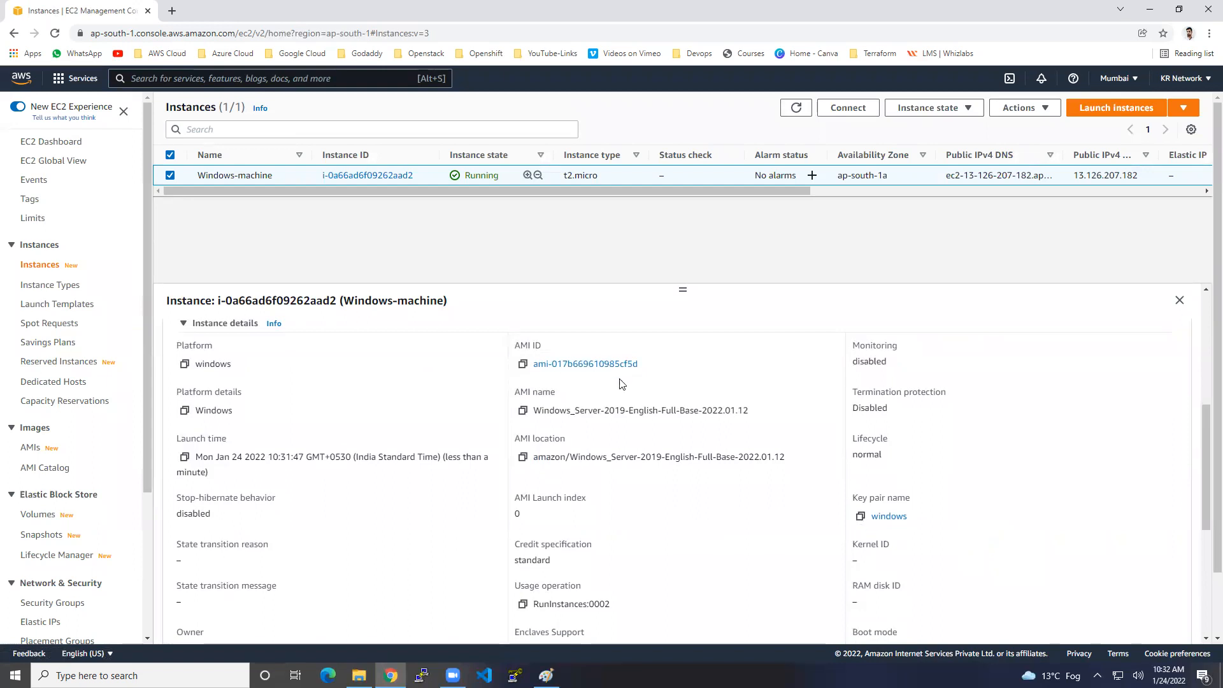
pyautogui.scroll(2, 647, 443)
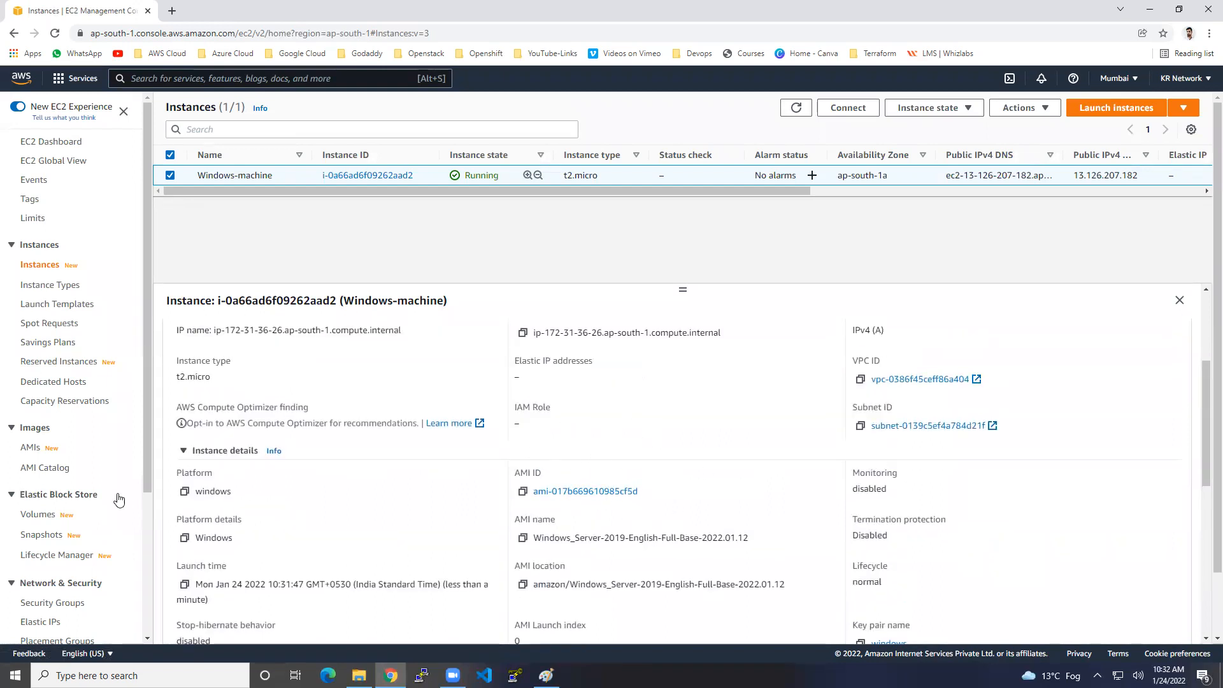
pyautogui.moveTo(220, 493); pyautogui.dragTo(236, 499)
pyautogui.scroll(3, 236, 500)
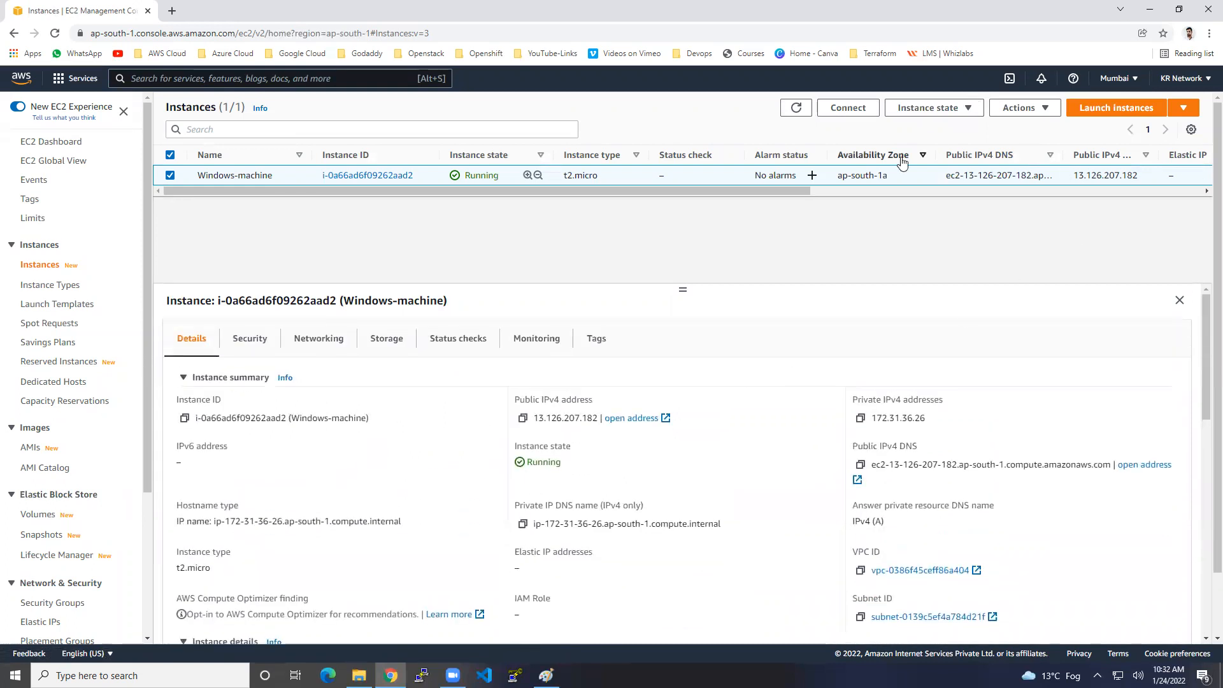
pyautogui.moveTo(859, 176); pyautogui.dragTo(887, 179)
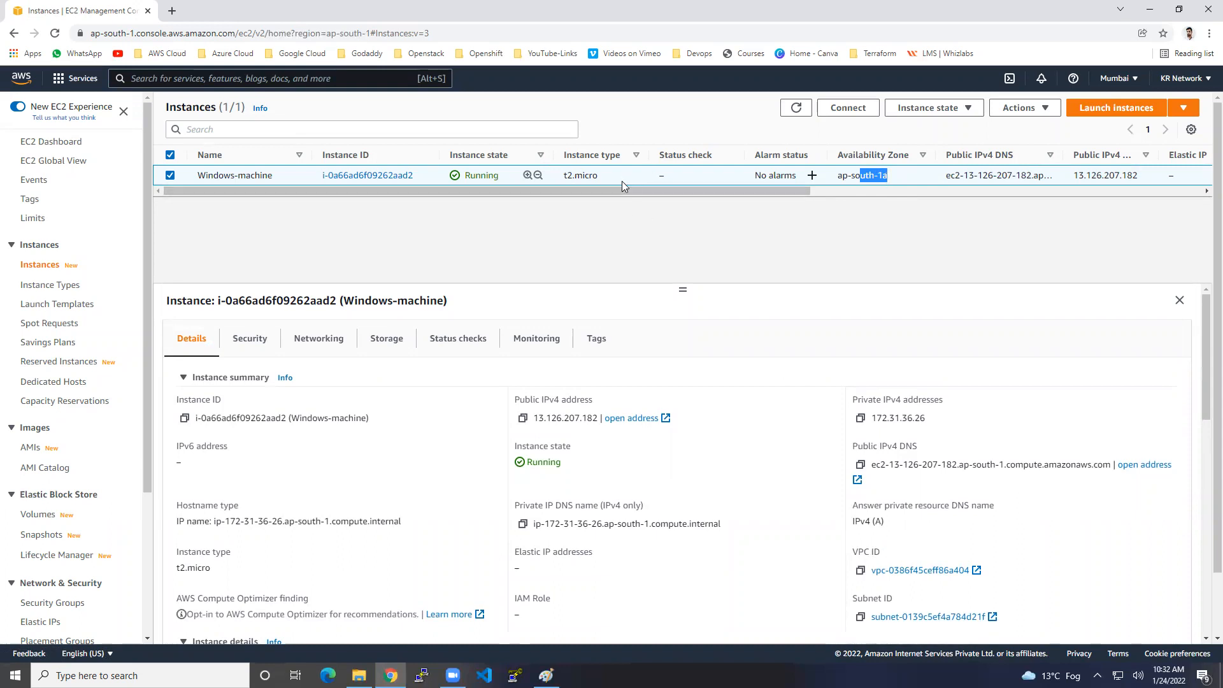
pyautogui.click(797, 109)
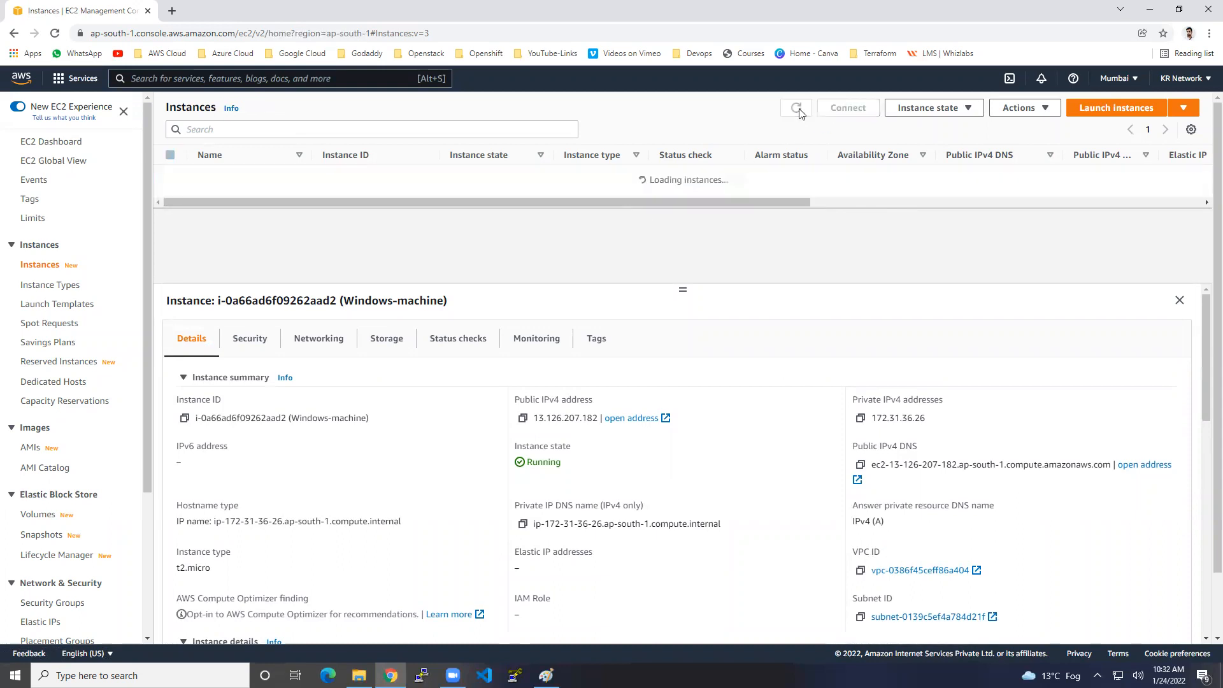
# Review Windows-machine's security group inbound rules for port 3389 and ICMP.
pyautogui.click(309, 178)
pyautogui.click(259, 340)
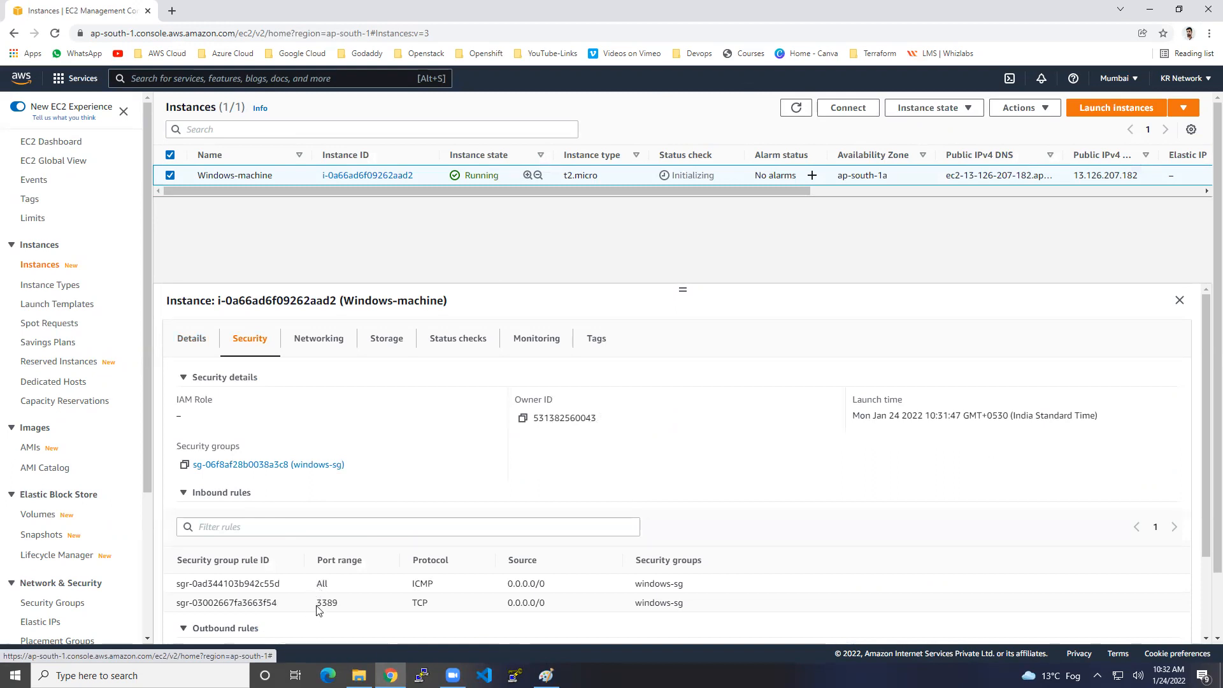
pyautogui.moveTo(316, 603); pyautogui.dragTo(337, 603)
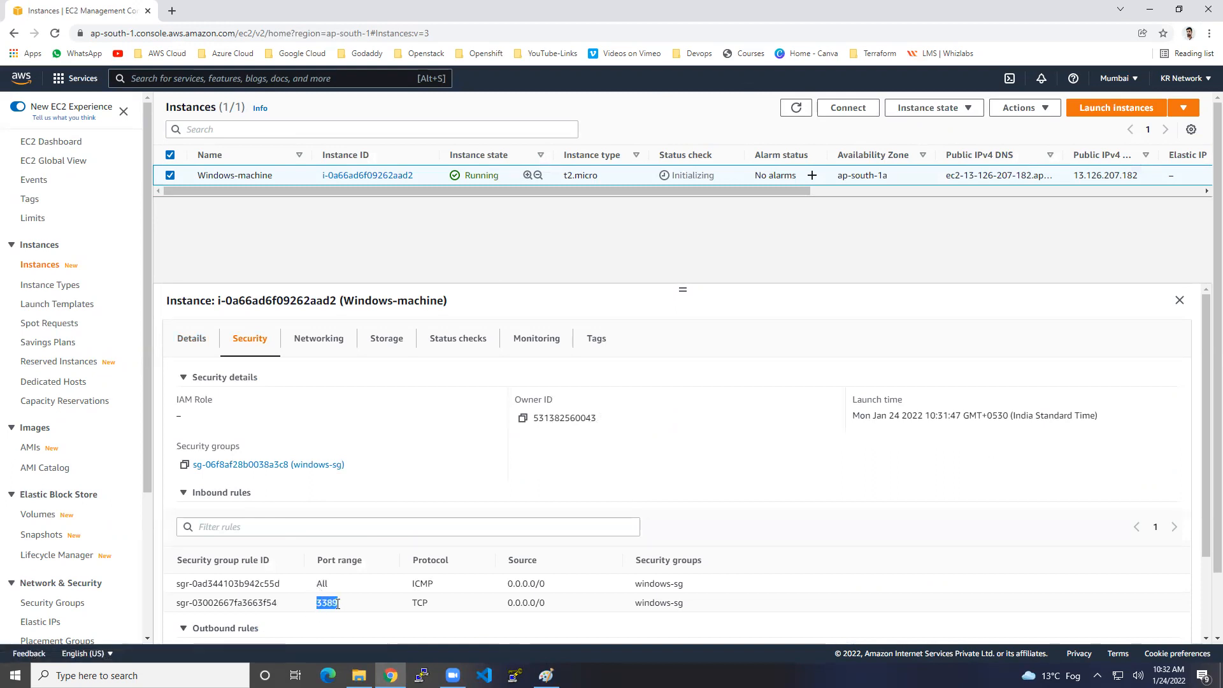
pyautogui.moveTo(428, 585); pyautogui.dragTo(440, 590)
# Inspect the instance's networking details, widening the Interface ID column.
pyautogui.click(331, 338)
pyautogui.scroll(-4, 658, 557)
pyautogui.scroll(-1, 658, 558)
pyautogui.moveTo(287, 474); pyautogui.dragTo(400, 474)
pyautogui.scroll(5, 401, 538)
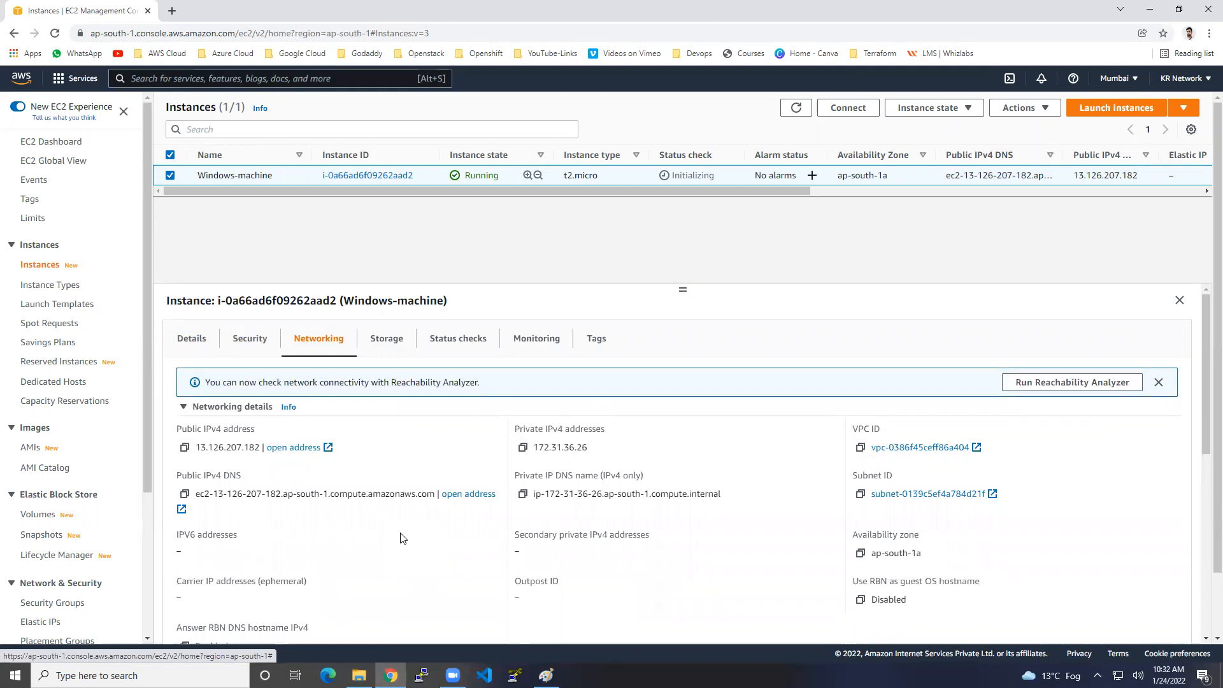
pyautogui.click(249, 341)
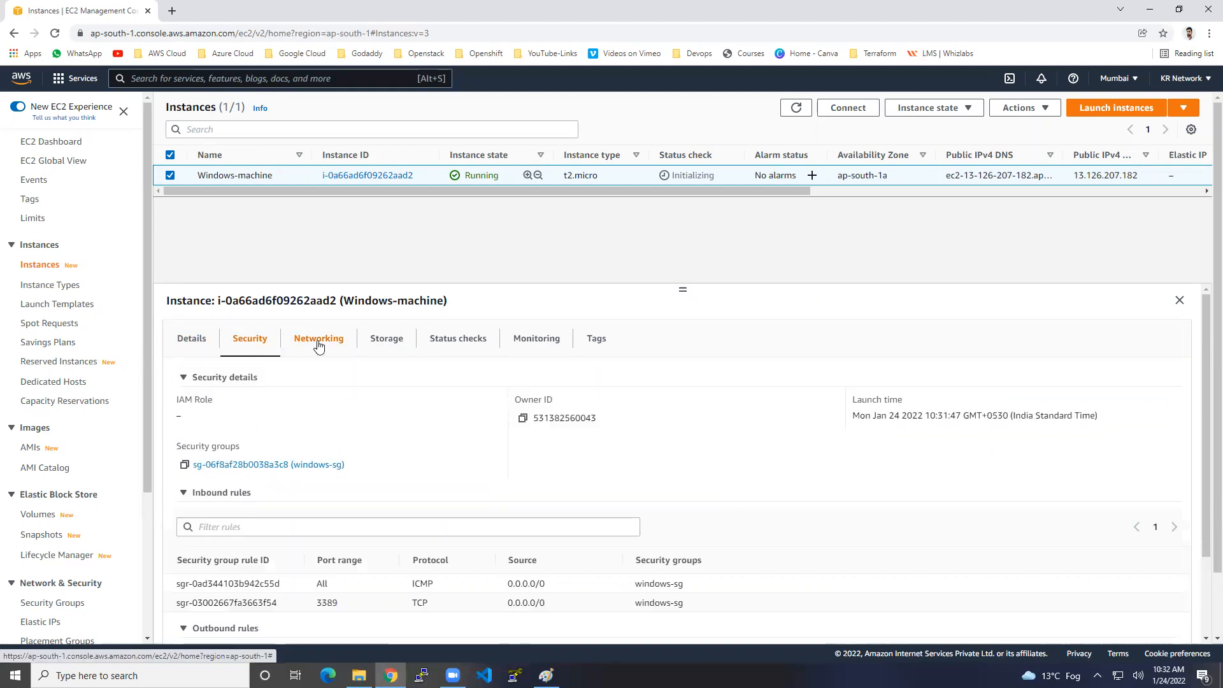
pyautogui.click(319, 346)
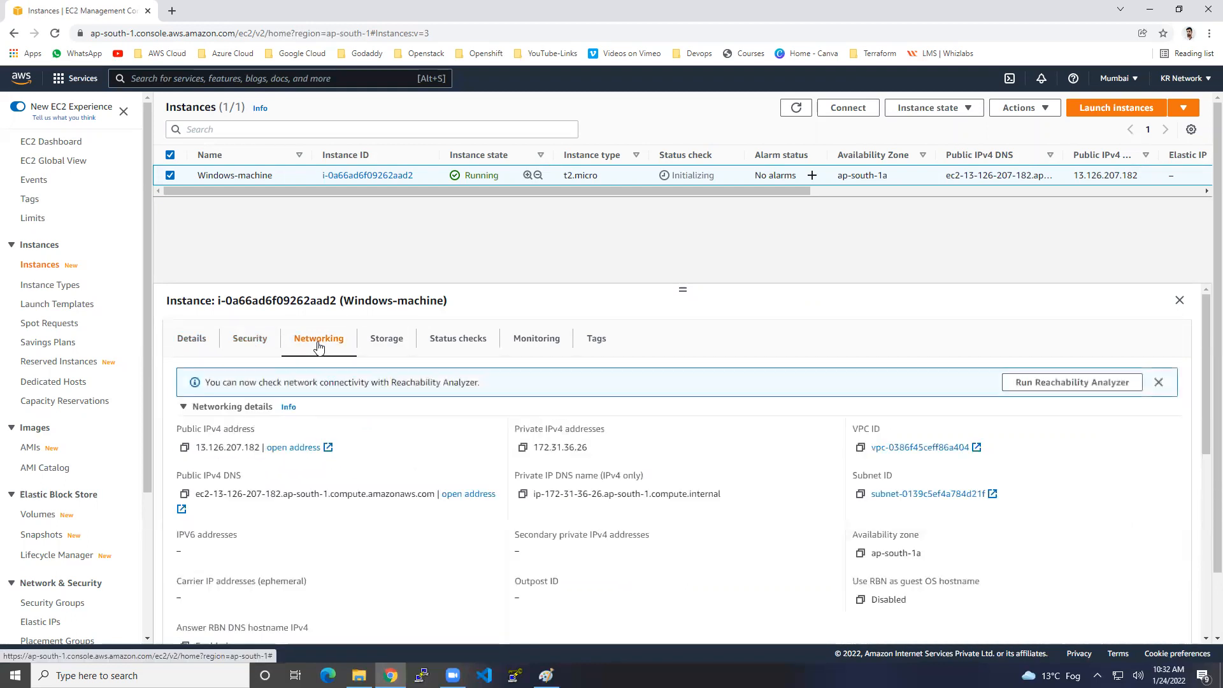
# Check the 30 GiB root volume under Storage, then copy public IPv4 13.126.207.182.
pyautogui.click(384, 344)
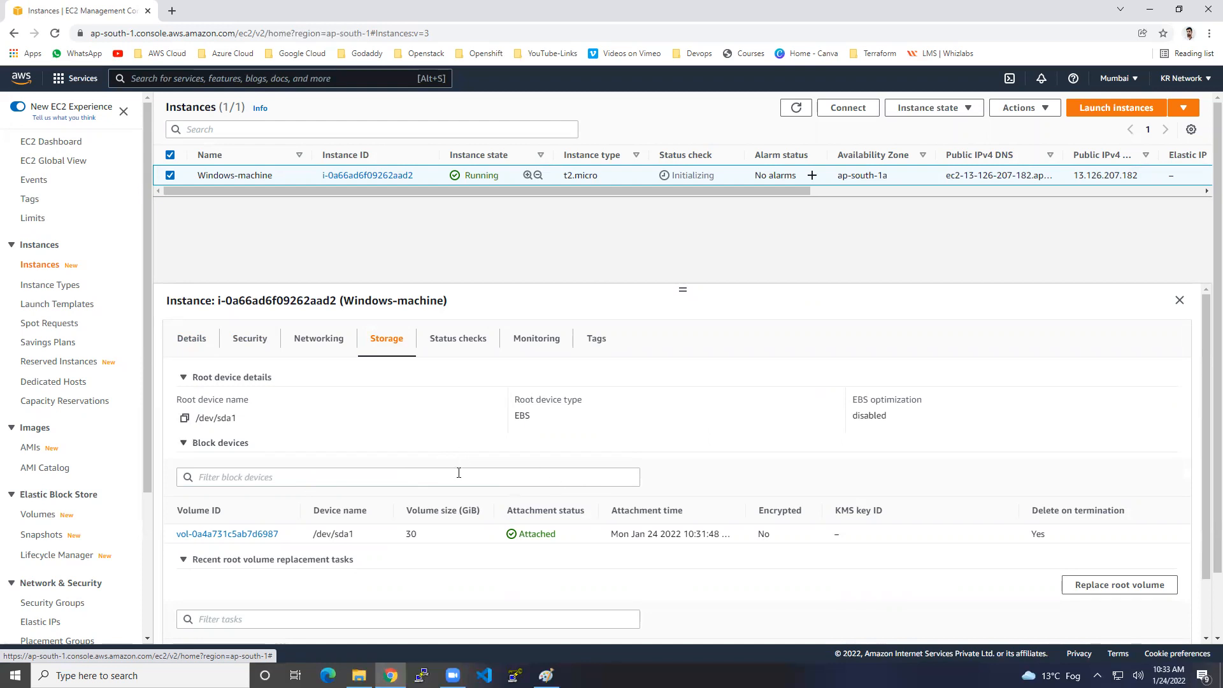
pyautogui.click(191, 339)
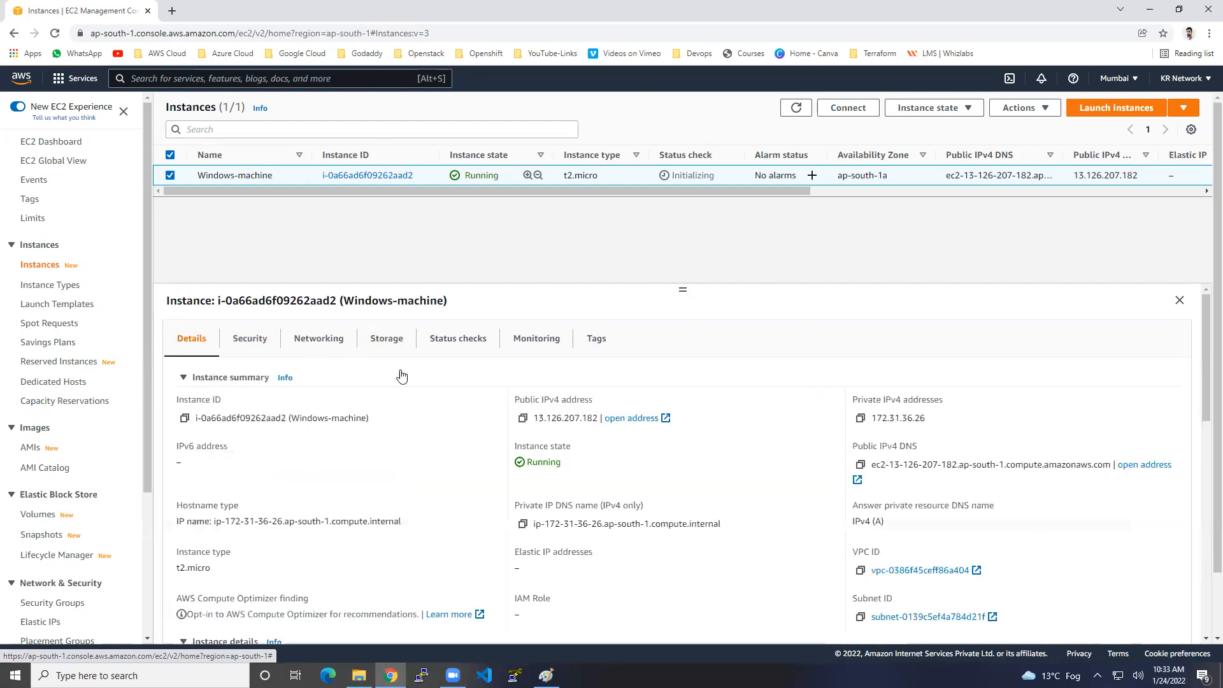
pyautogui.click(523, 419)
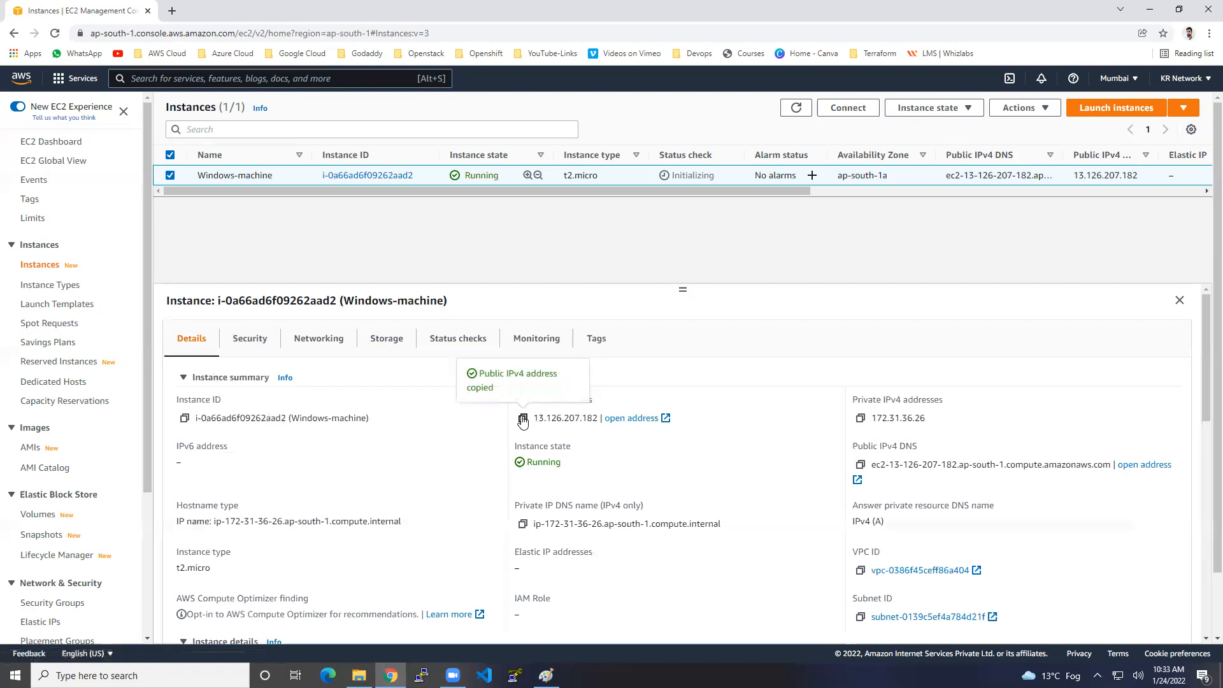
# Ping 13.126.207.182 from a new Command Prompt; all four requests time out.
pyautogui.press('super+r')
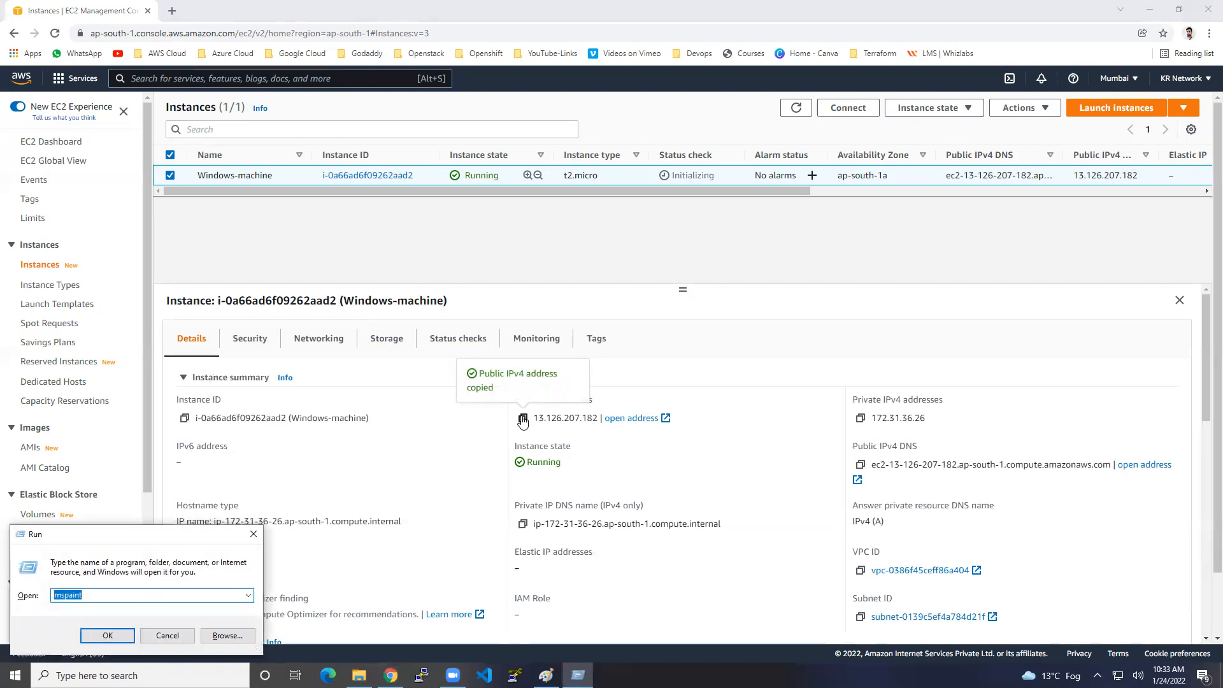
pyautogui.write('cmd')
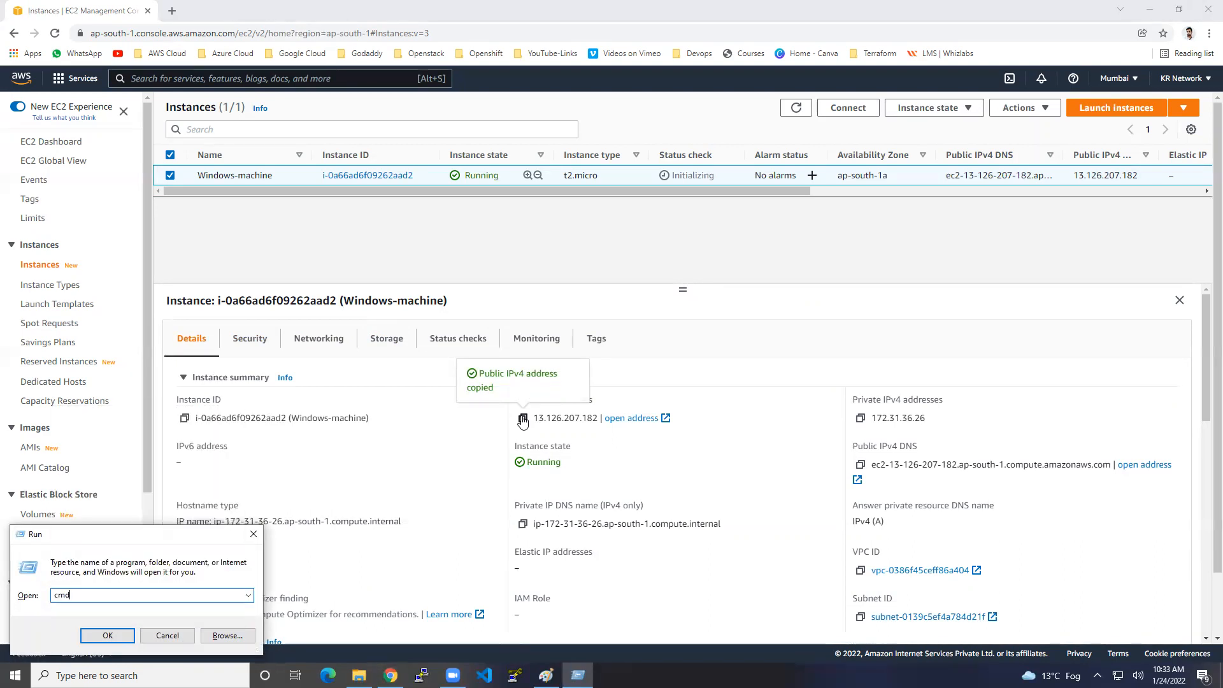
pyautogui.press('Return')
pyautogui.write('ping')
pyautogui.rightClick(443, 310)
pyautogui.press('Return')
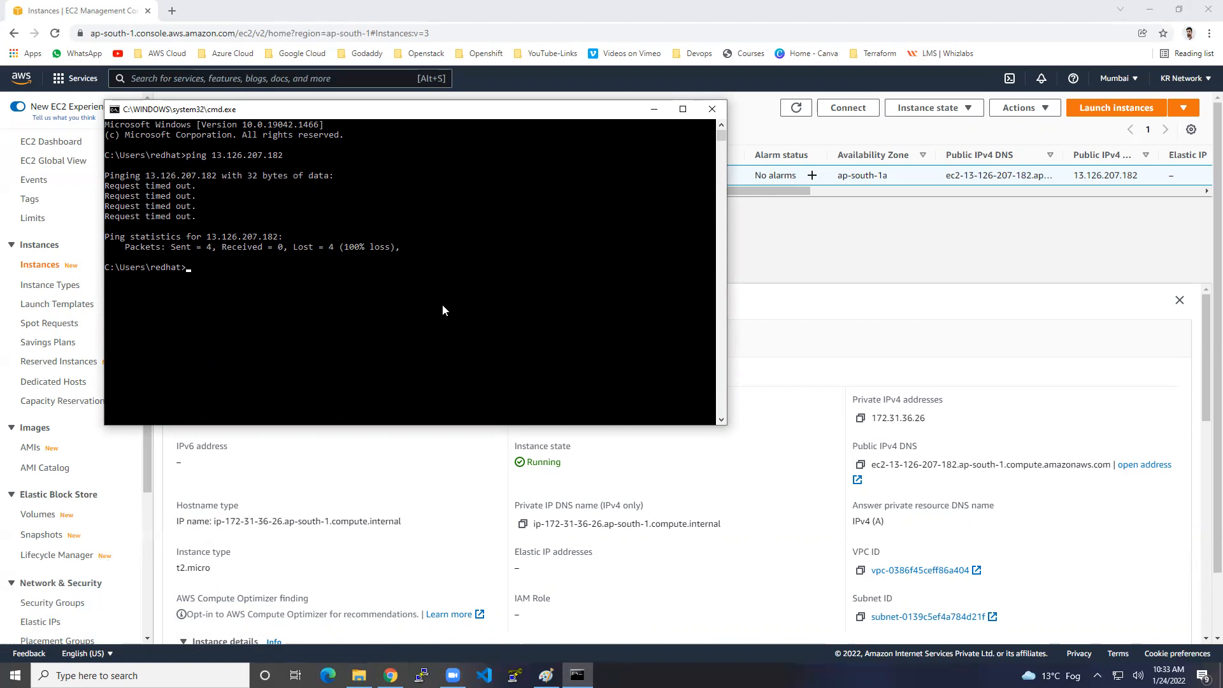
pyautogui.click(653, 109)
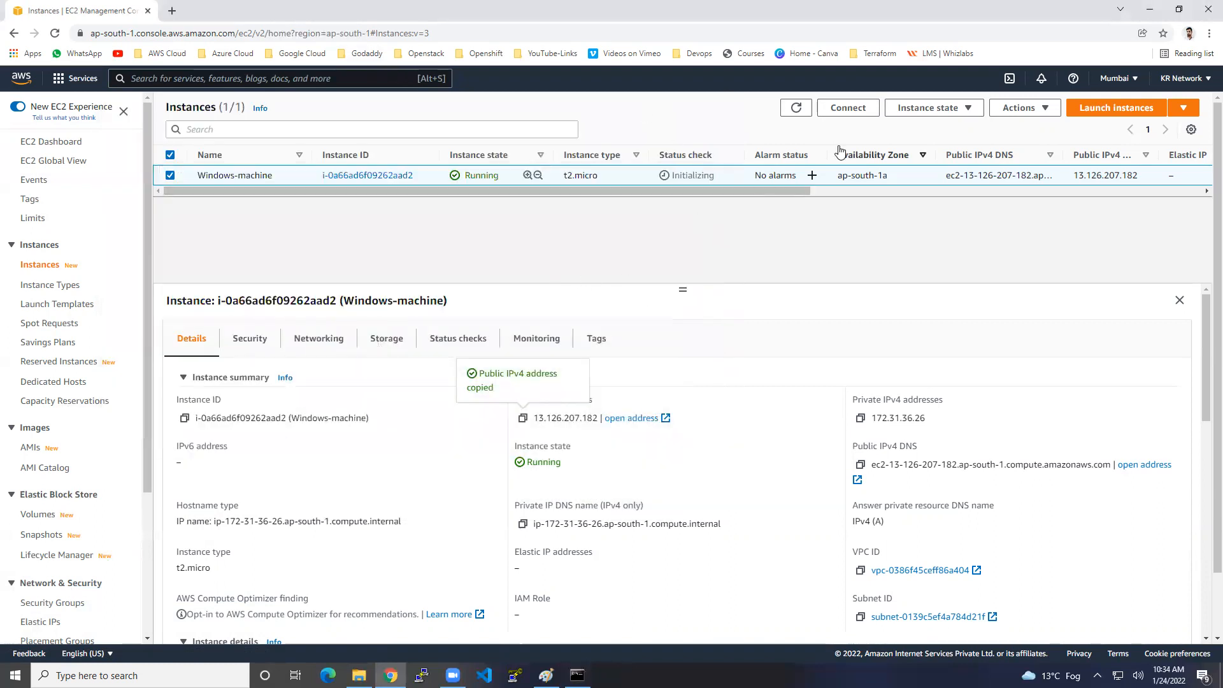
# Decrypt Windows-machine's Administrator password with Downloads\windows.pem via the RDP client tab and copy it.
pyautogui.click(850, 108)
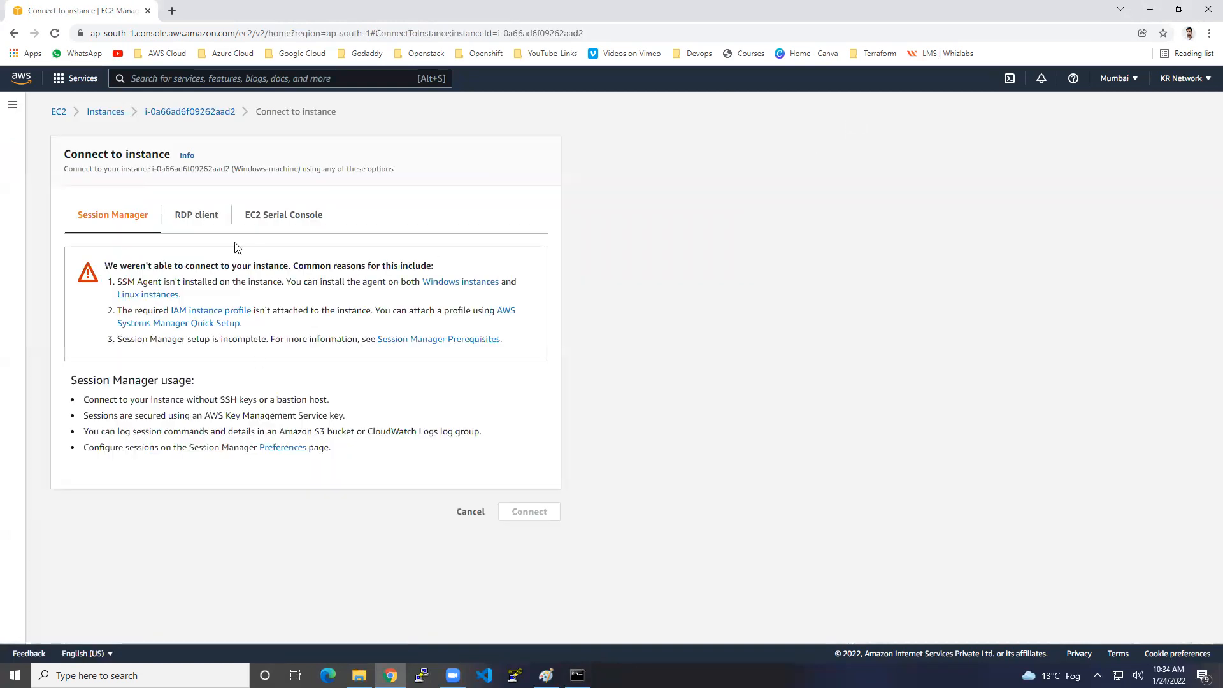
pyautogui.click(216, 223)
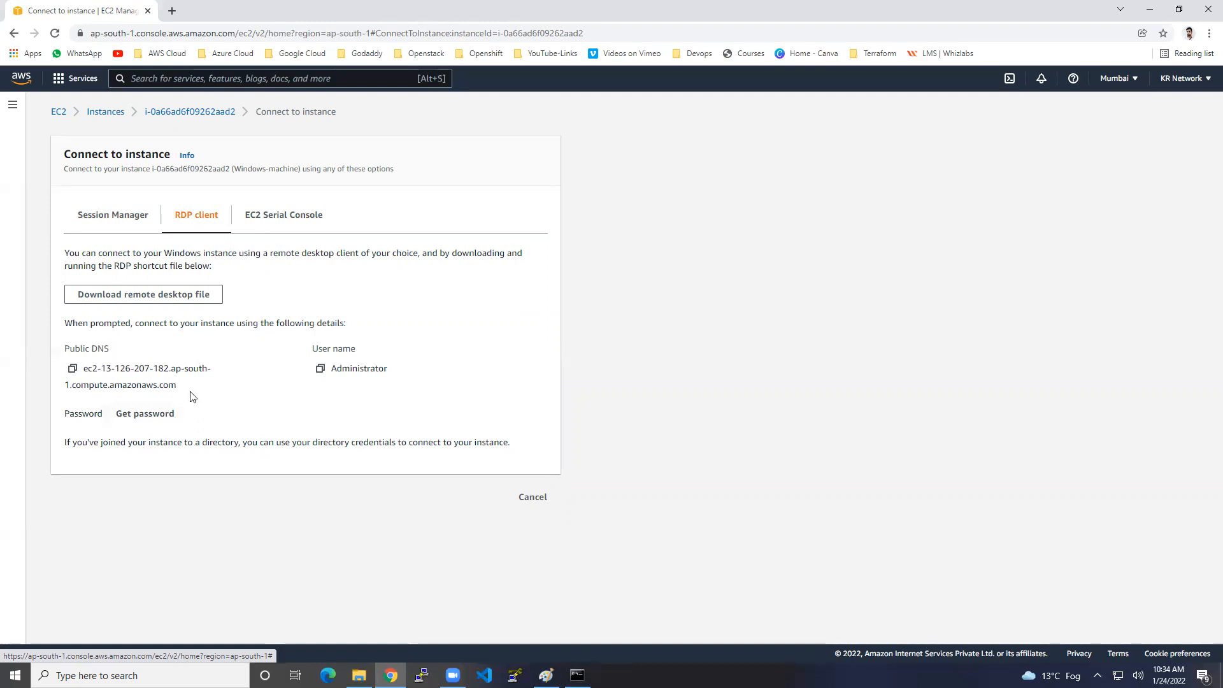
pyautogui.click(152, 413)
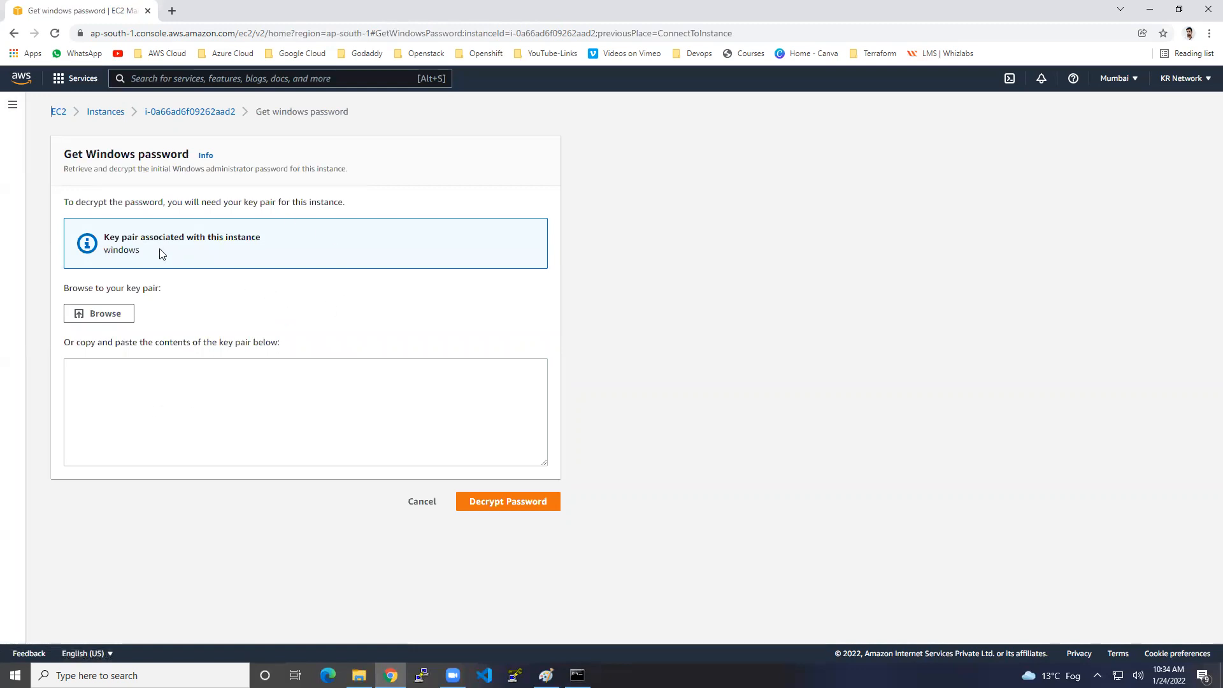
pyautogui.moveTo(142, 237)
pyautogui.mouseDown()
pyautogui.moveTo(172, 234)
pyautogui.moveTo(131, 250)
pyautogui.moveTo(145, 255)
pyautogui.mouseUp()
pyautogui.click(110, 315)
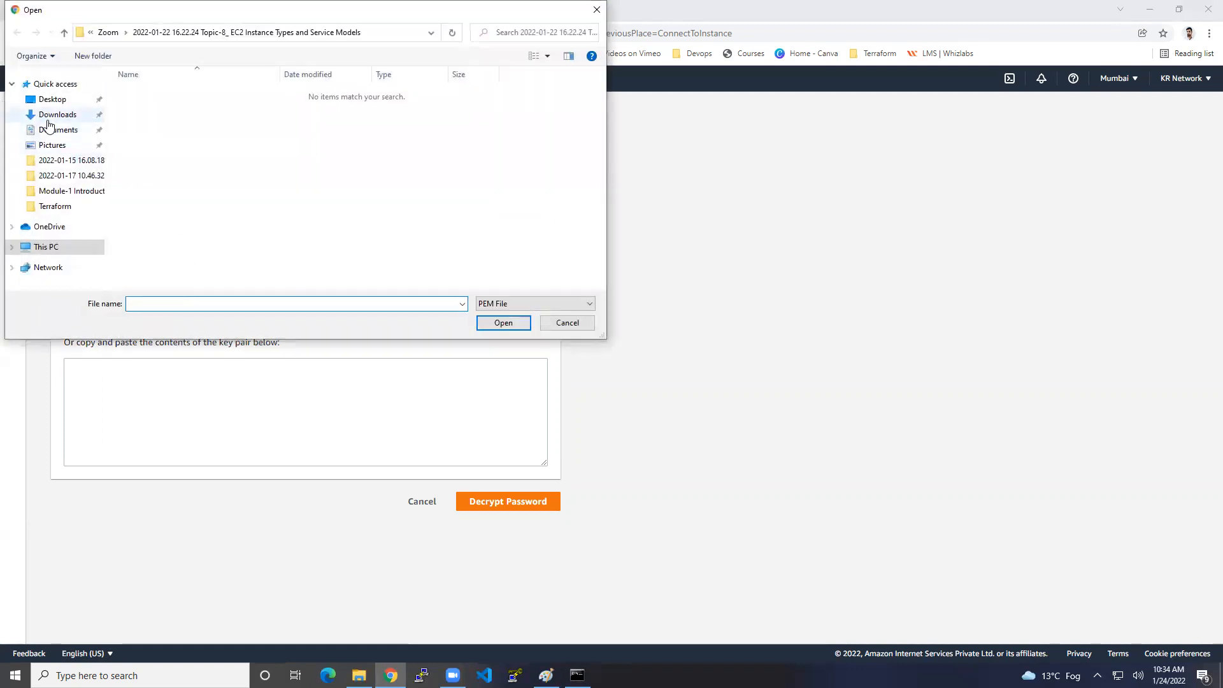
pyautogui.click(54, 116)
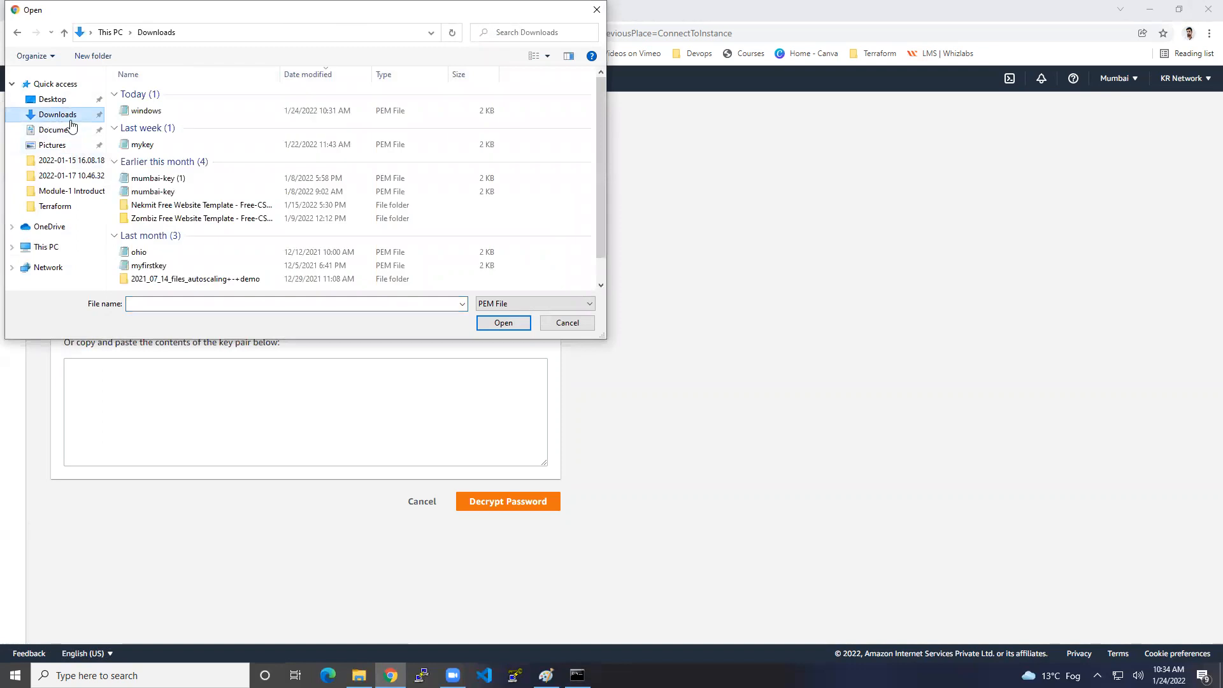
pyautogui.click(150, 112)
pyautogui.click(497, 322)
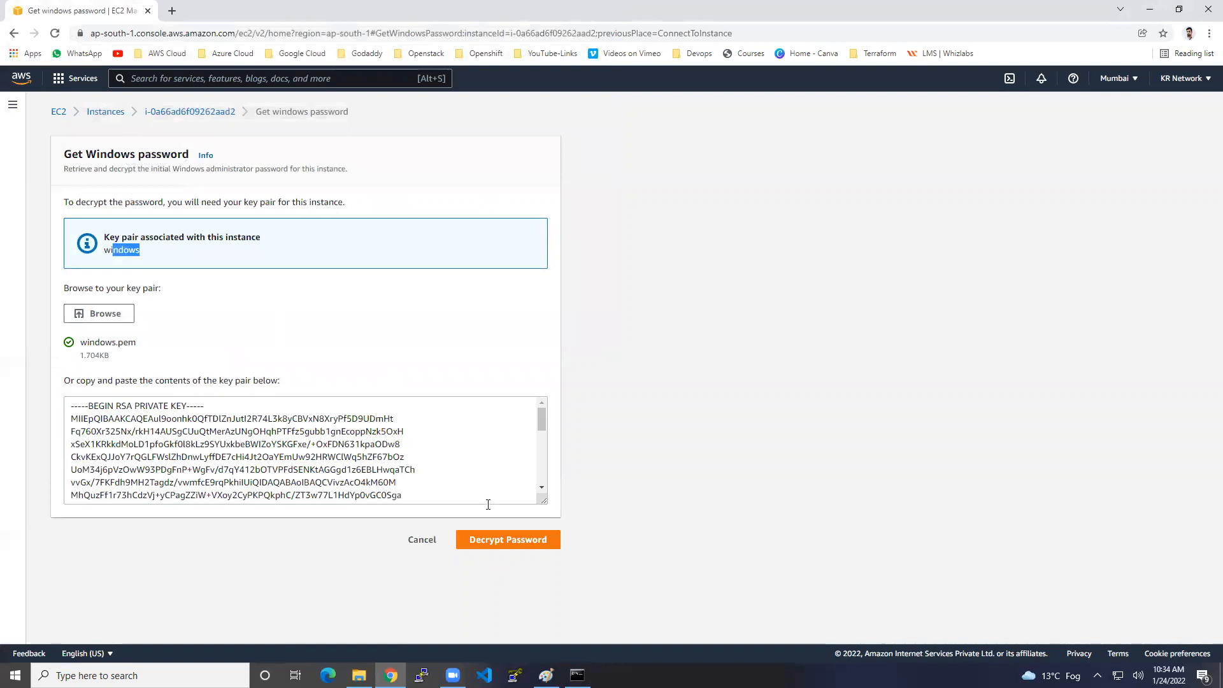
pyautogui.click(507, 539)
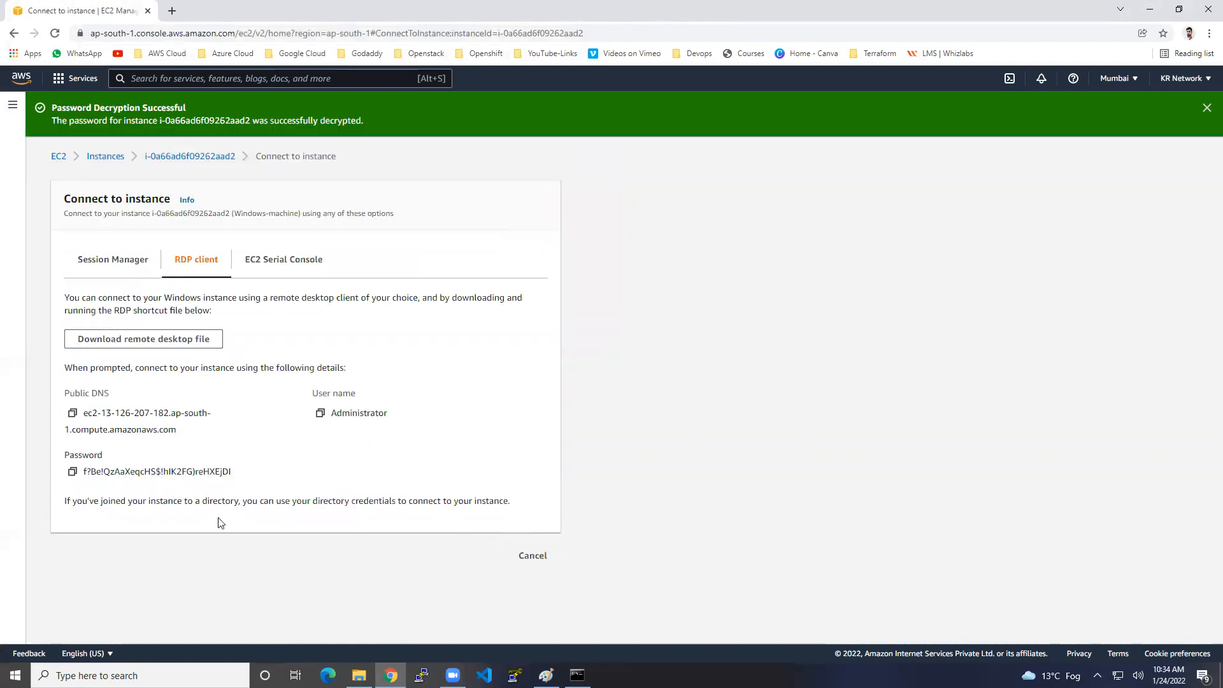
pyautogui.click(72, 475)
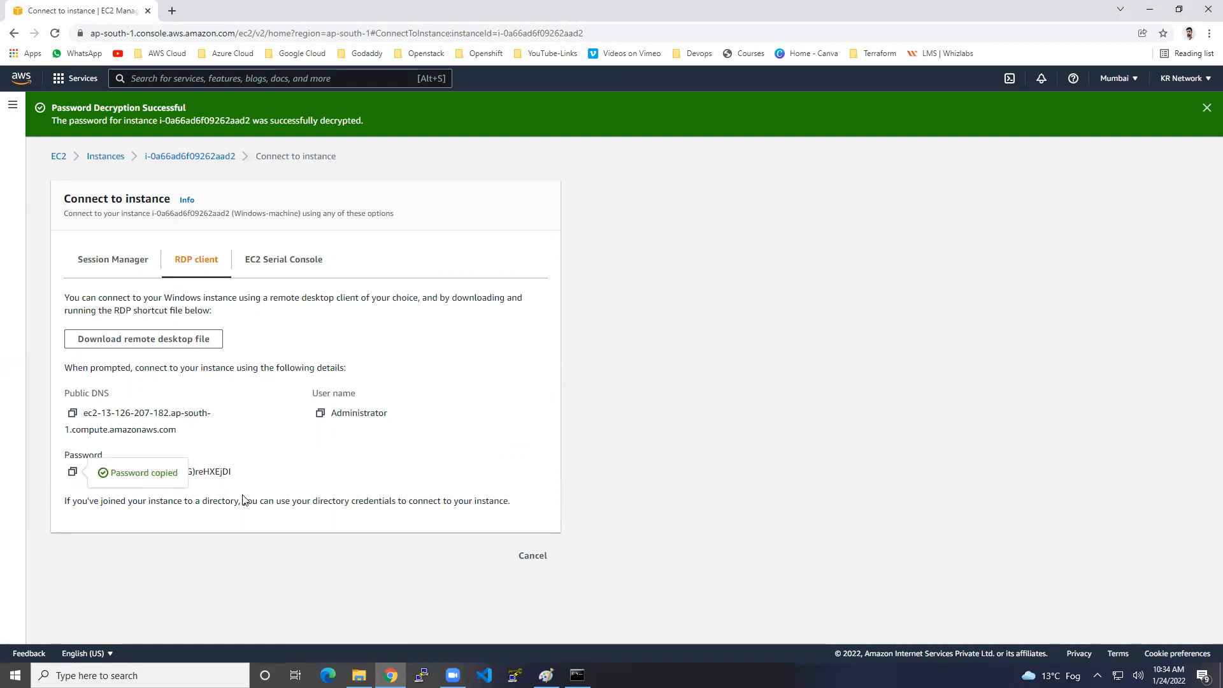
# Paste the decrypted Administrator password into a new untitled Notepad document.
pyautogui.press('super+r')
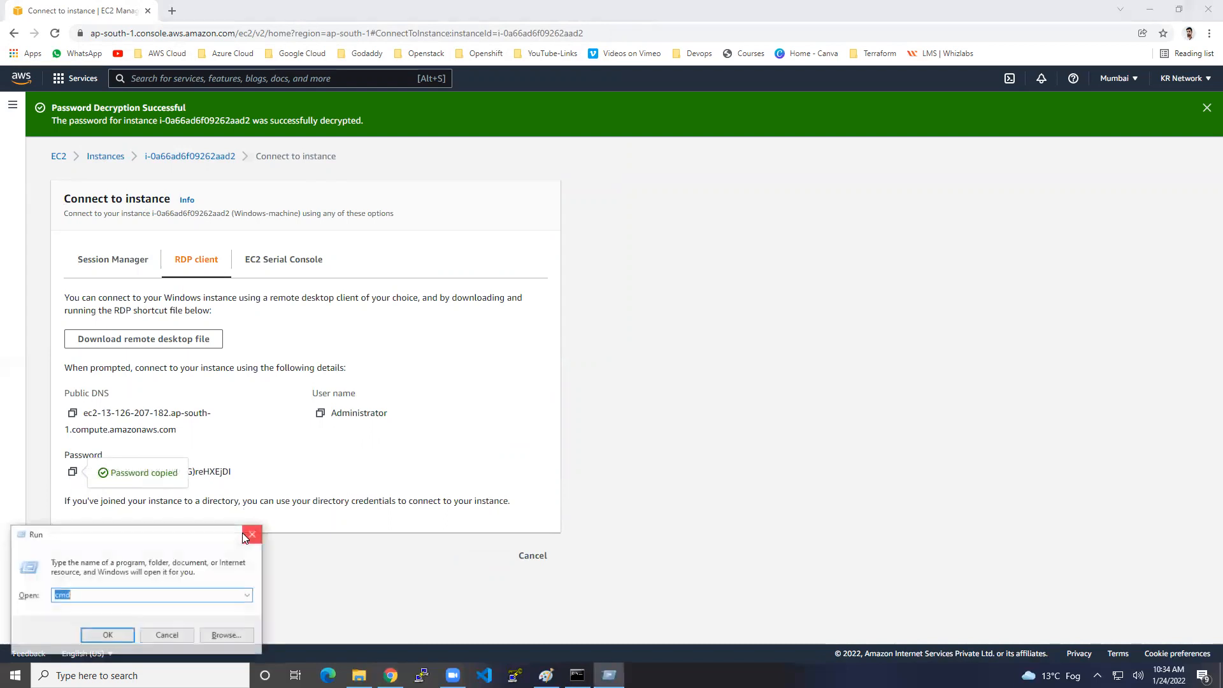
pyautogui.write('not')
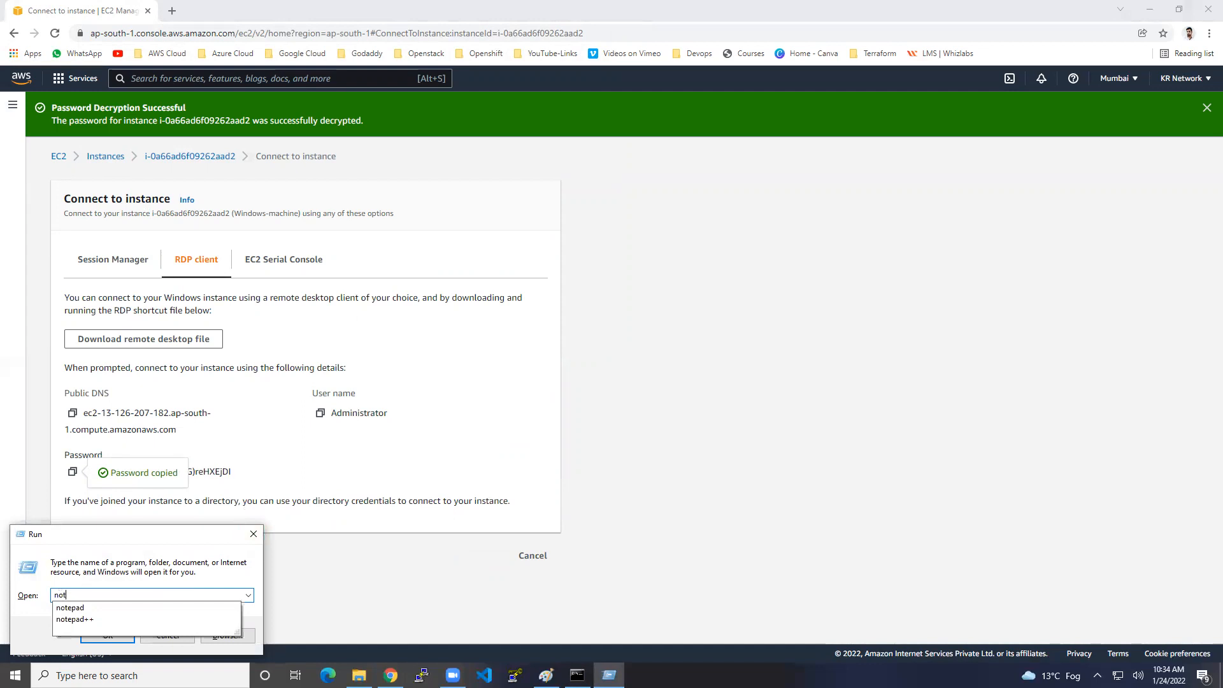
pyautogui.write('epad')
pyautogui.press('Return')
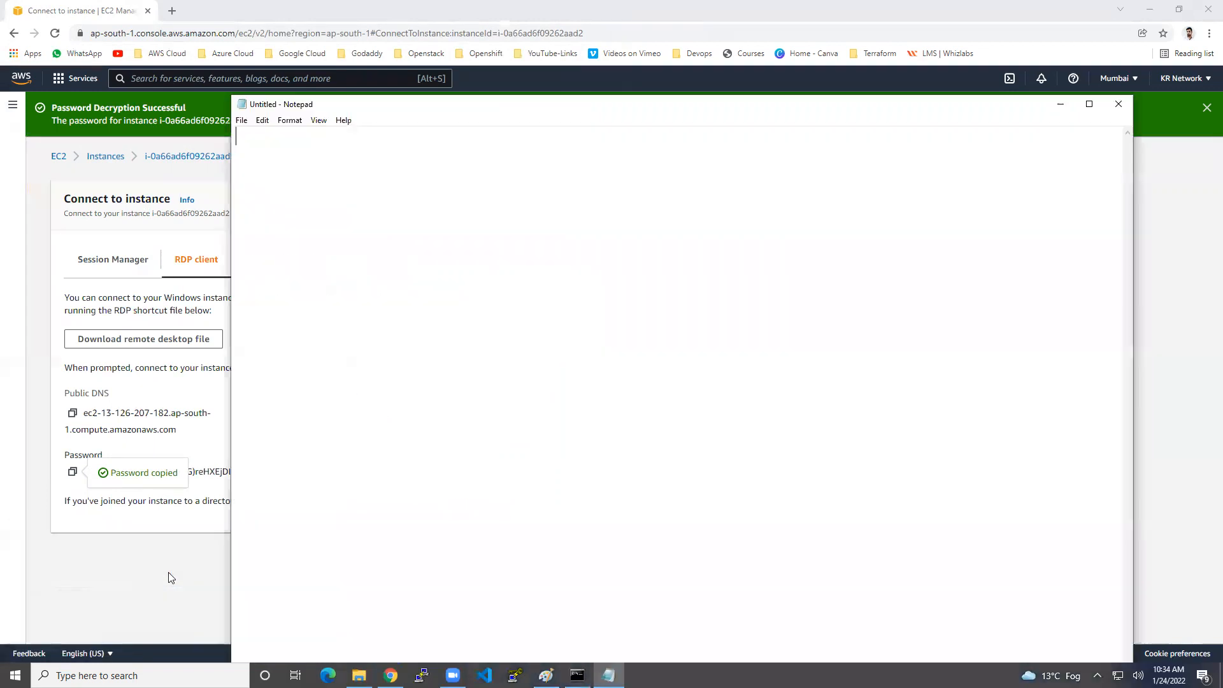
pyautogui.hotkey('ctrl', 'v')
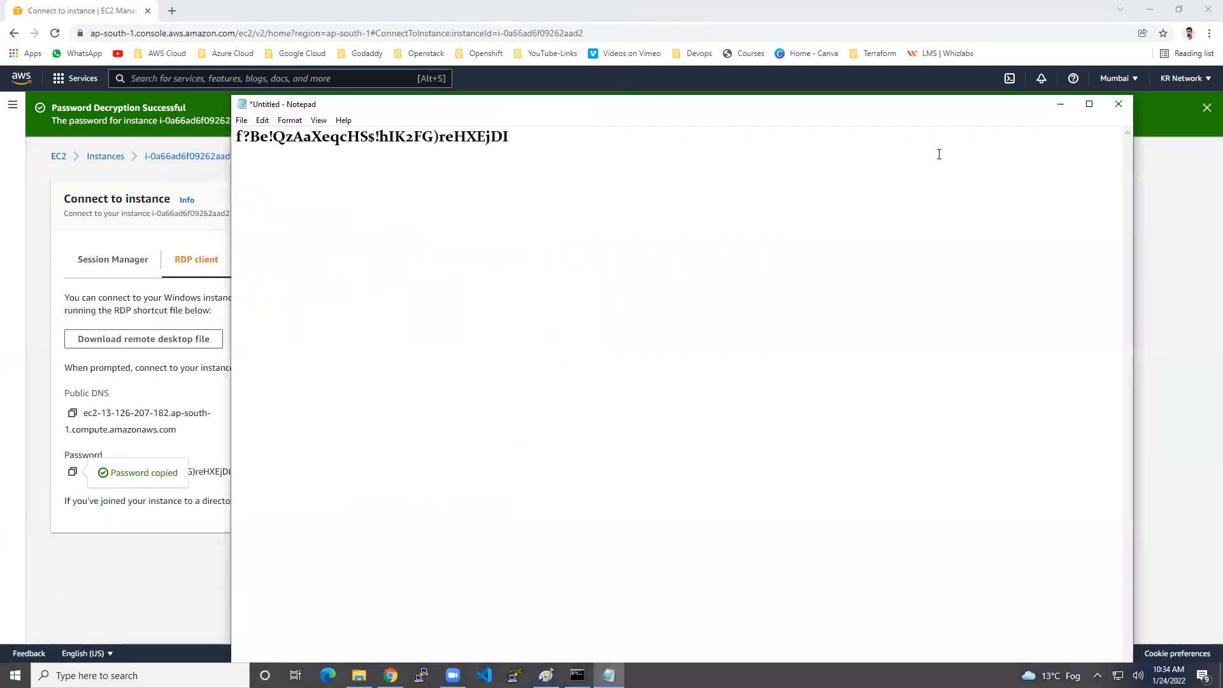
pyautogui.click(1061, 104)
# Copy Windows-machine's public IPv4 address 13.126.207.182 again and search Windows for 'rdp'.
pyautogui.click(1204, 108)
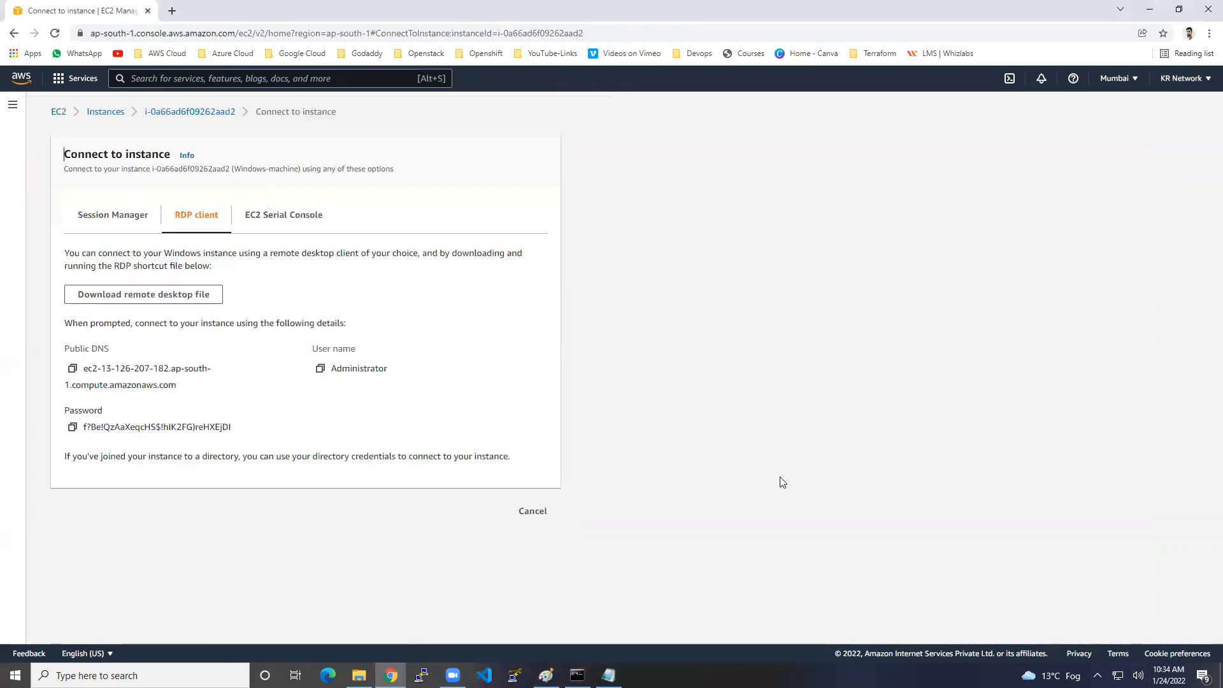
pyautogui.click(542, 513)
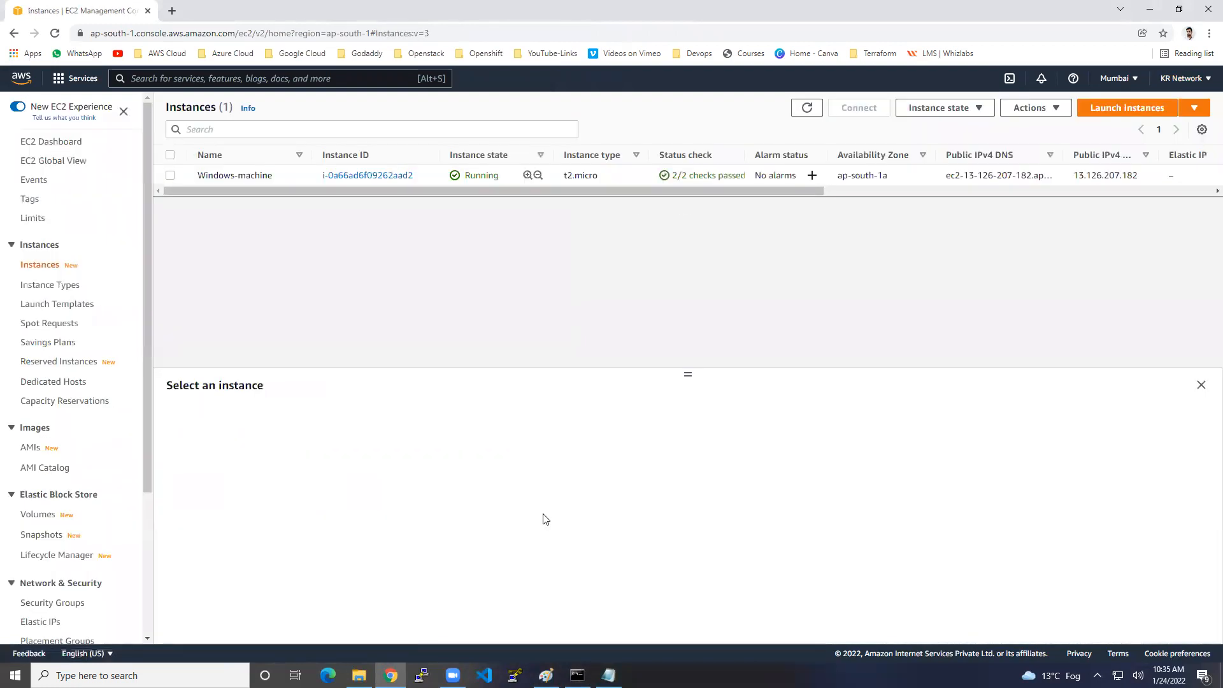
pyautogui.click(311, 177)
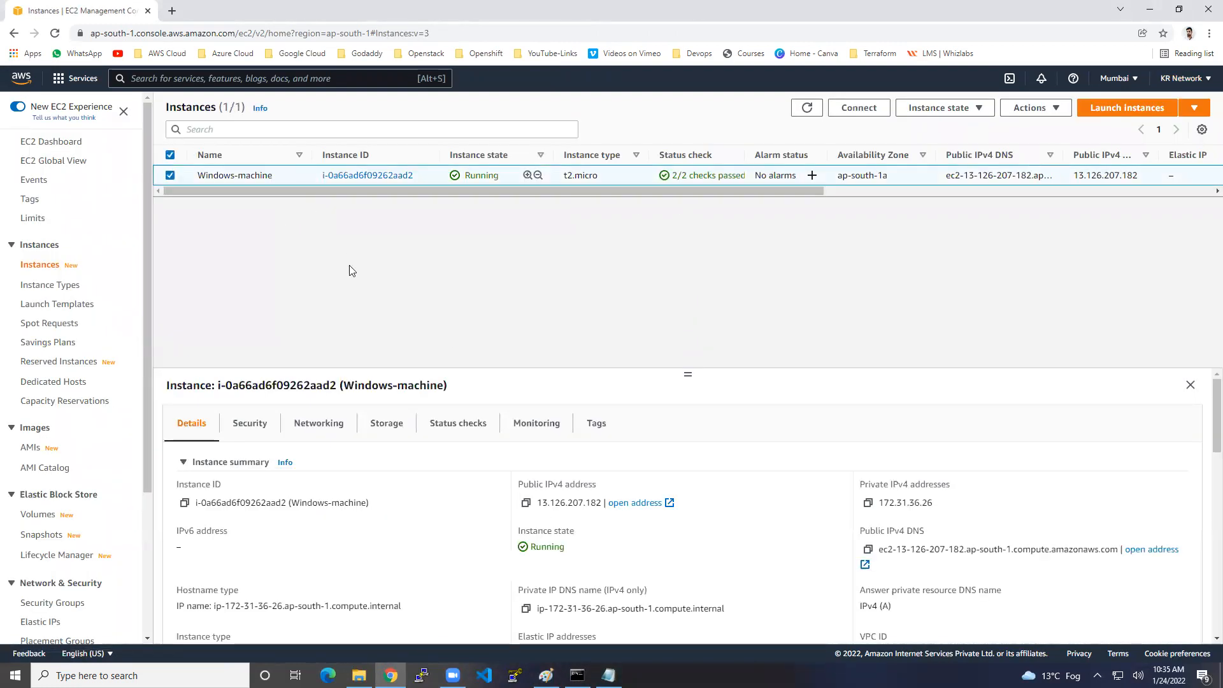
pyautogui.click(527, 503)
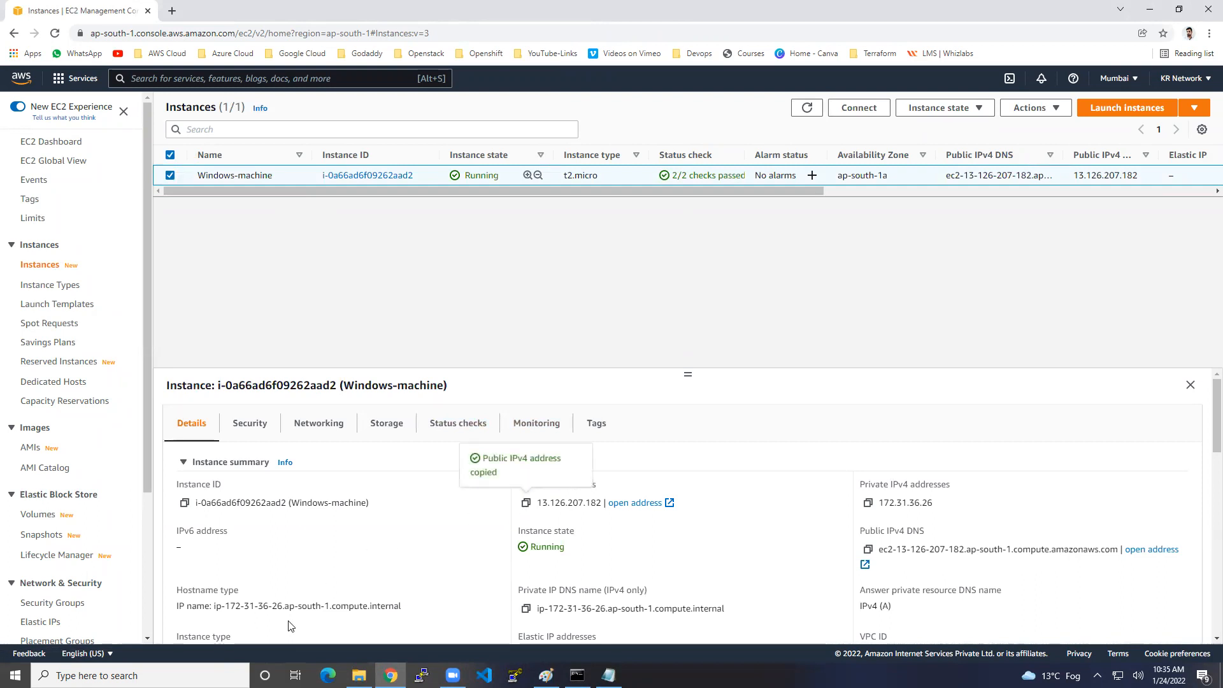
pyautogui.click(146, 676)
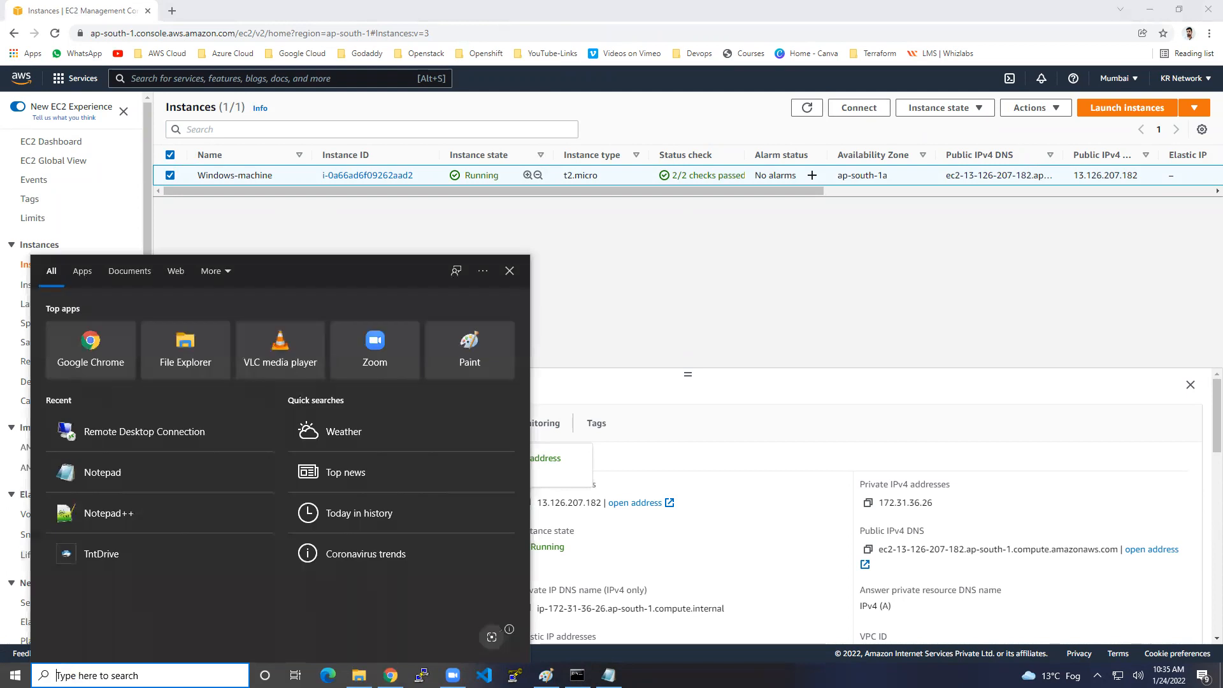
pyautogui.write('rdp')
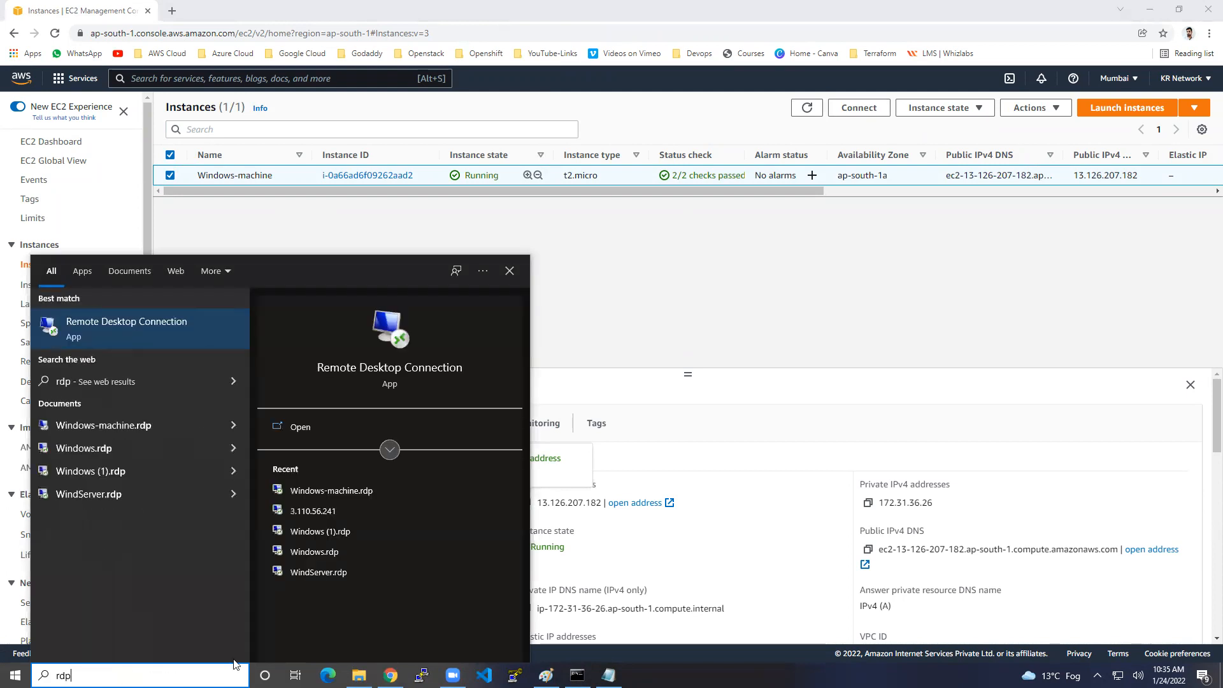
# Start a Remote Desktop connection to 13.126.207.182.
pyautogui.click(189, 331)
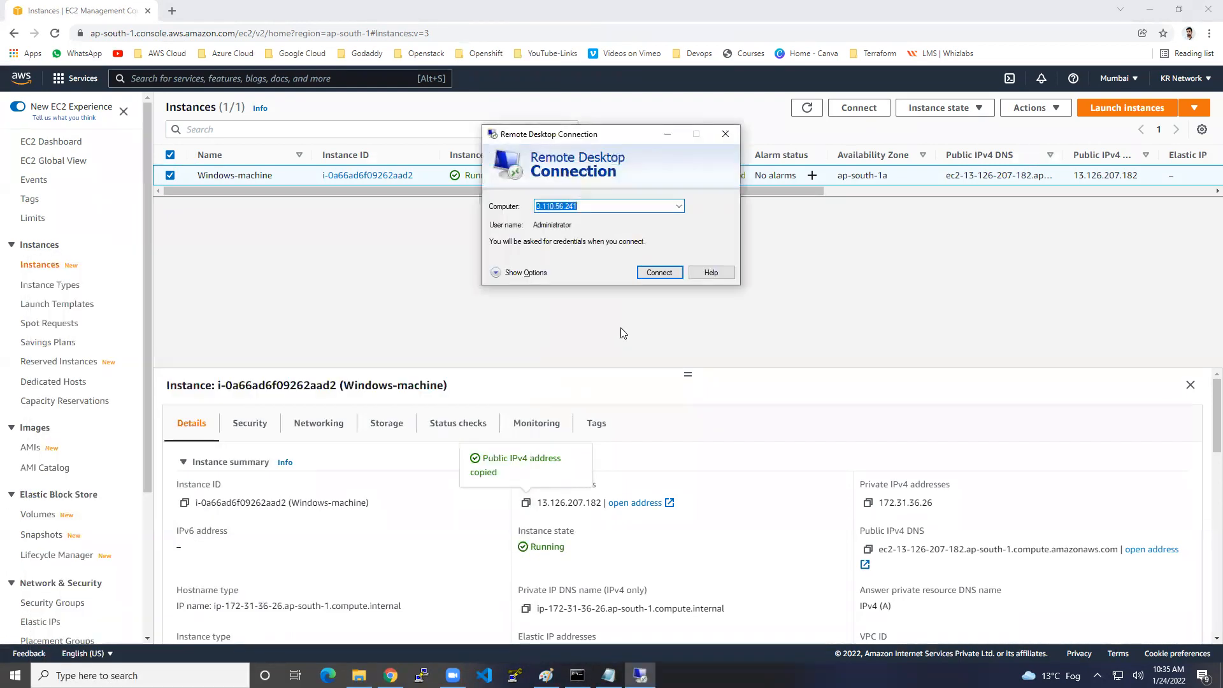
pyautogui.hotkey('ctrl', 'v')
pyautogui.click(655, 273)
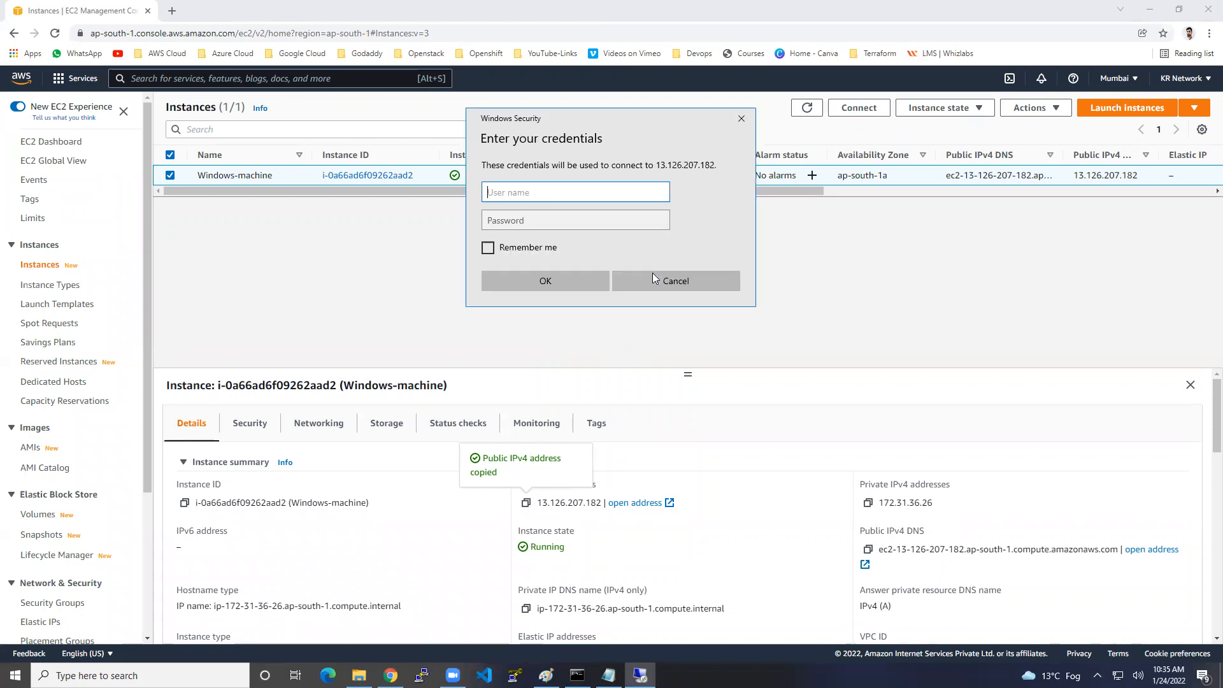
# Sign in as Administrator with the pasted password and accept the certificate warning.
pyautogui.write('A')
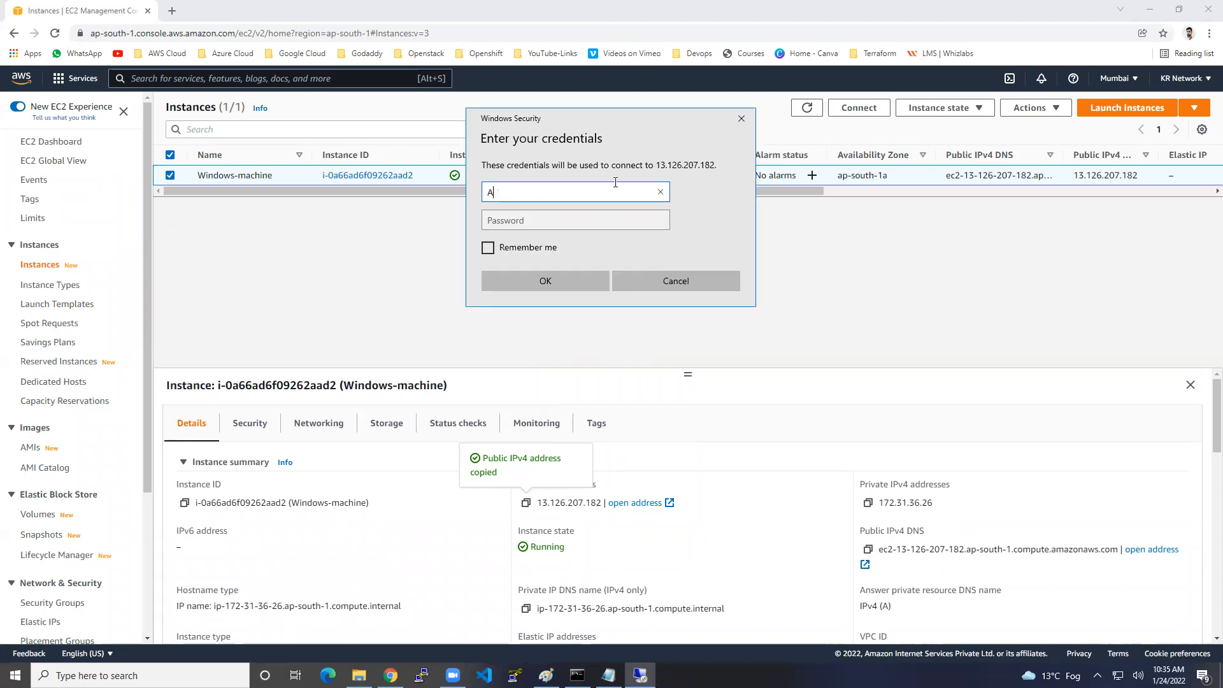
pyautogui.write('dministrator')
pyautogui.press('Tab')
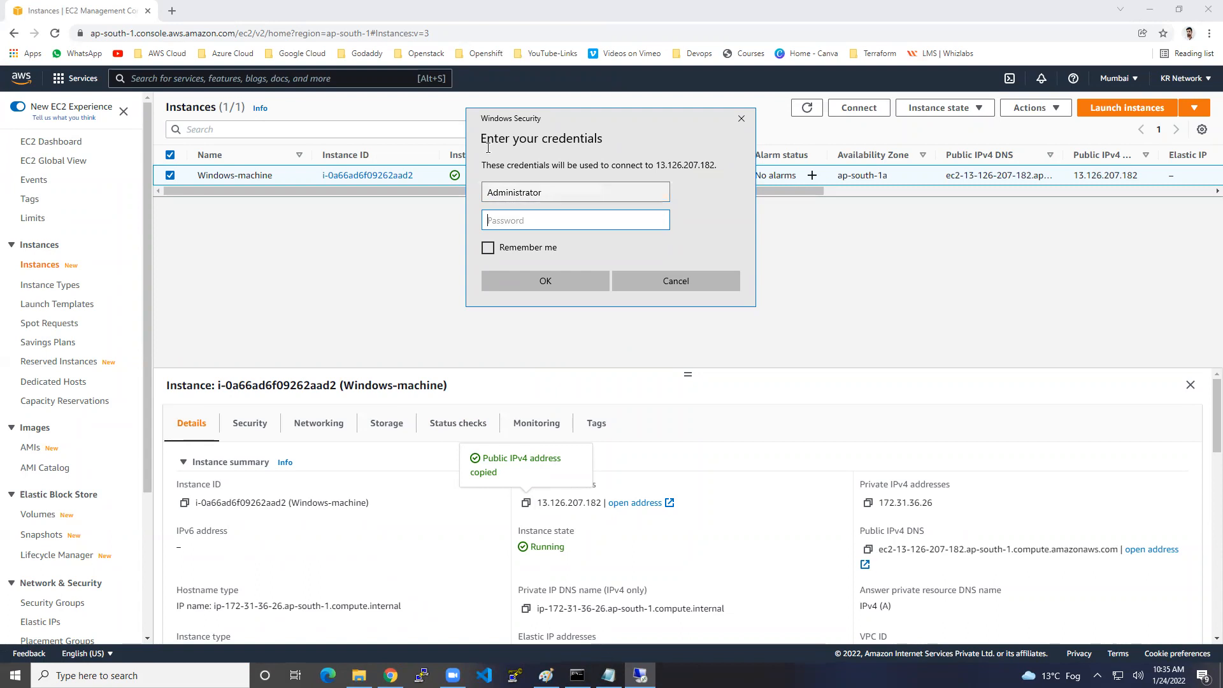
pyautogui.hotkey('alt', 'Tab')
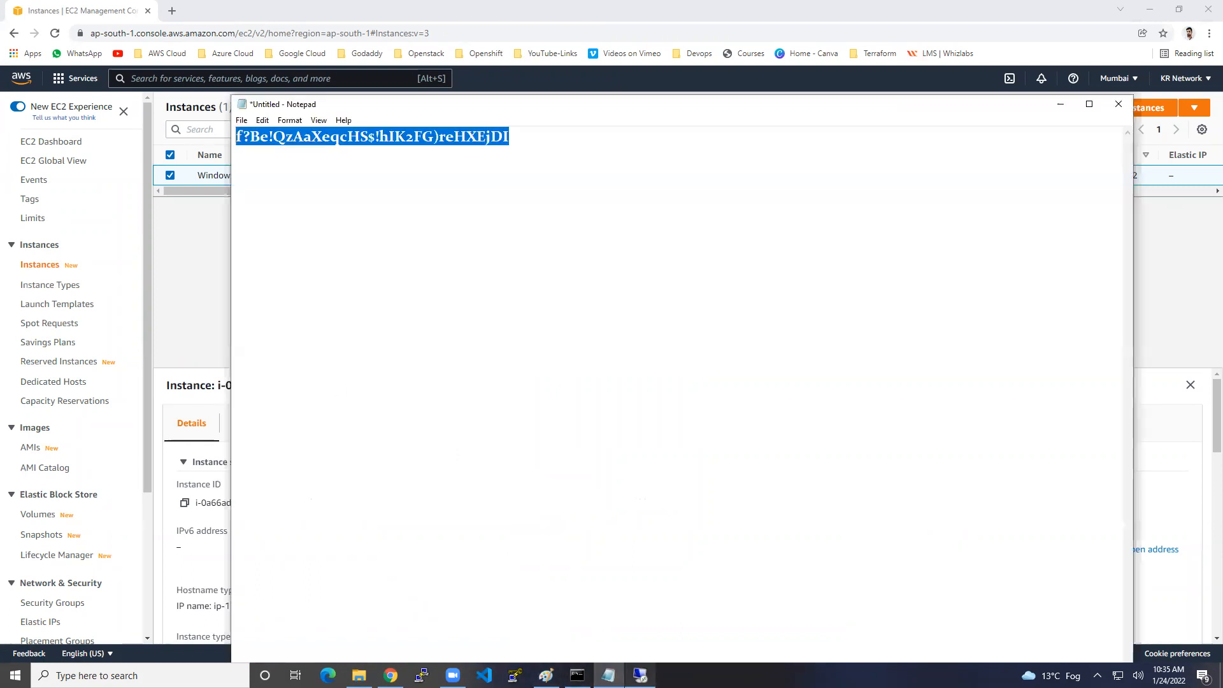
pyautogui.click(640, 676)
pyautogui.hotkey('ctrl', 'v')
pyautogui.click(579, 277)
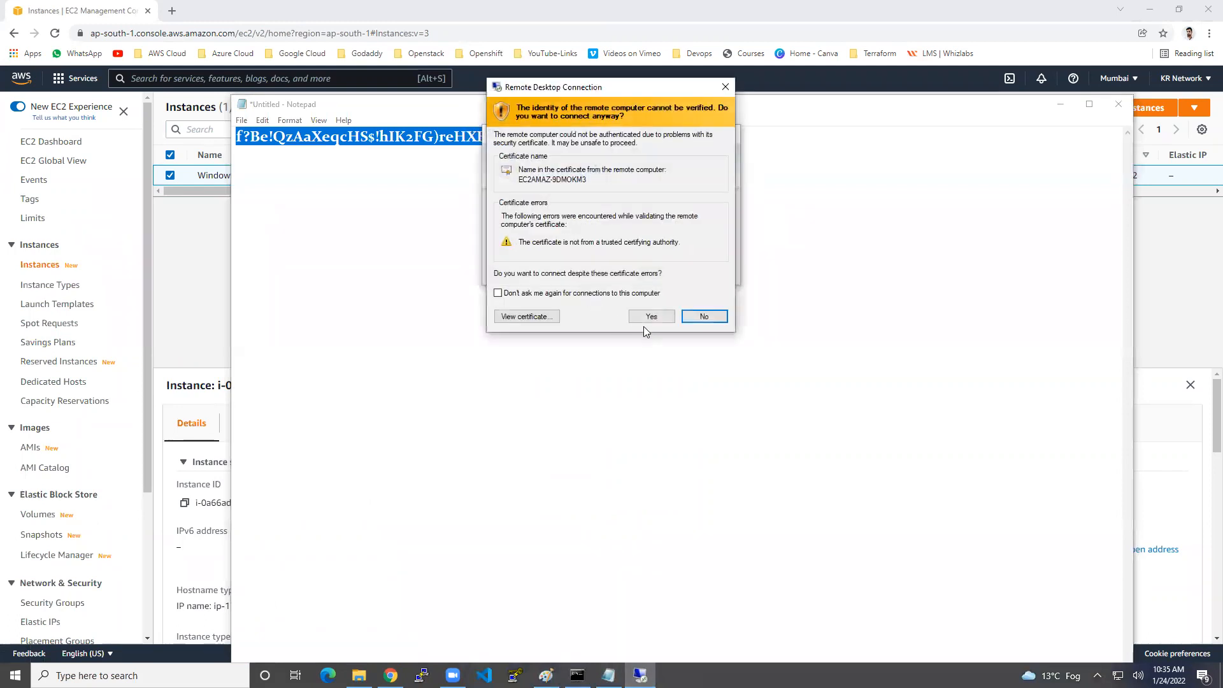
pyautogui.click(660, 316)
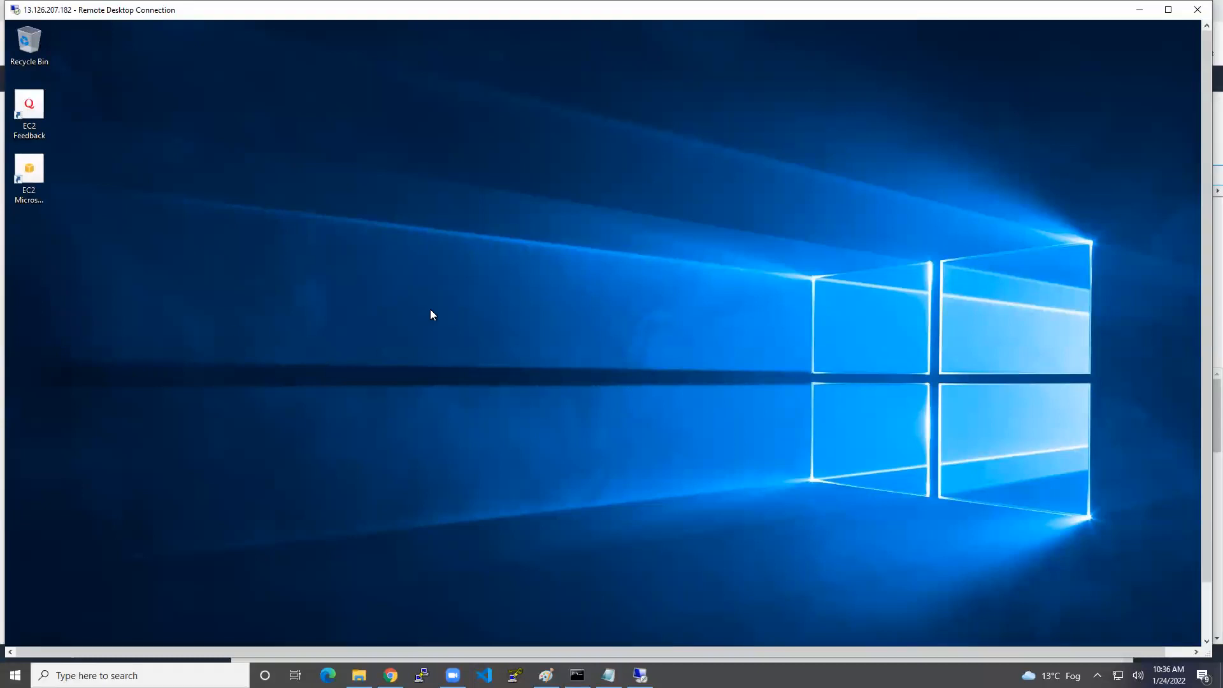
# Disconnect the remote desktop session and hide the password note.
pyautogui.click(1197, 9)
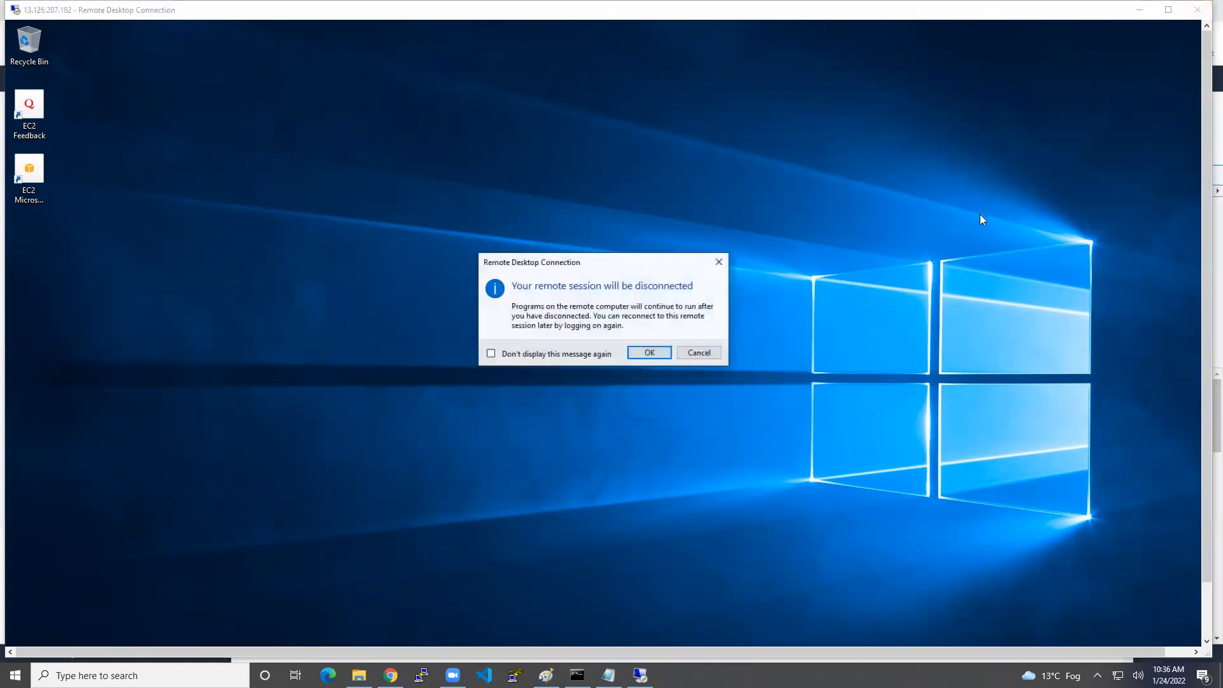
pyautogui.click(649, 352)
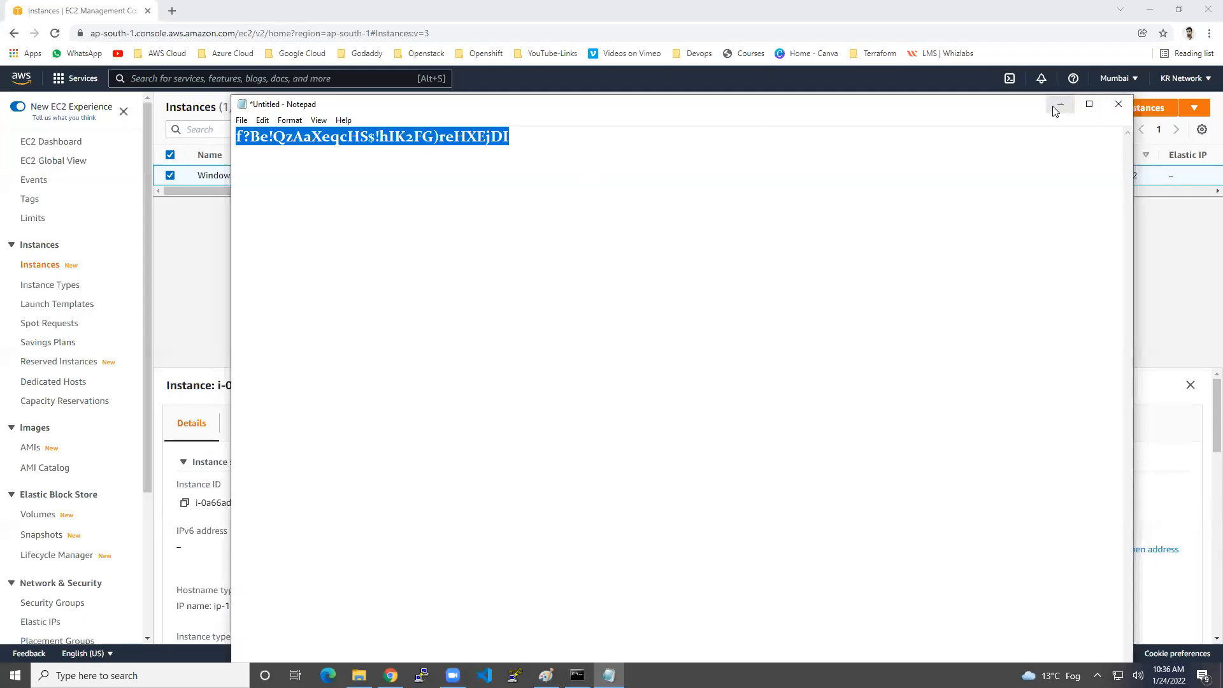
pyautogui.click(1055, 110)
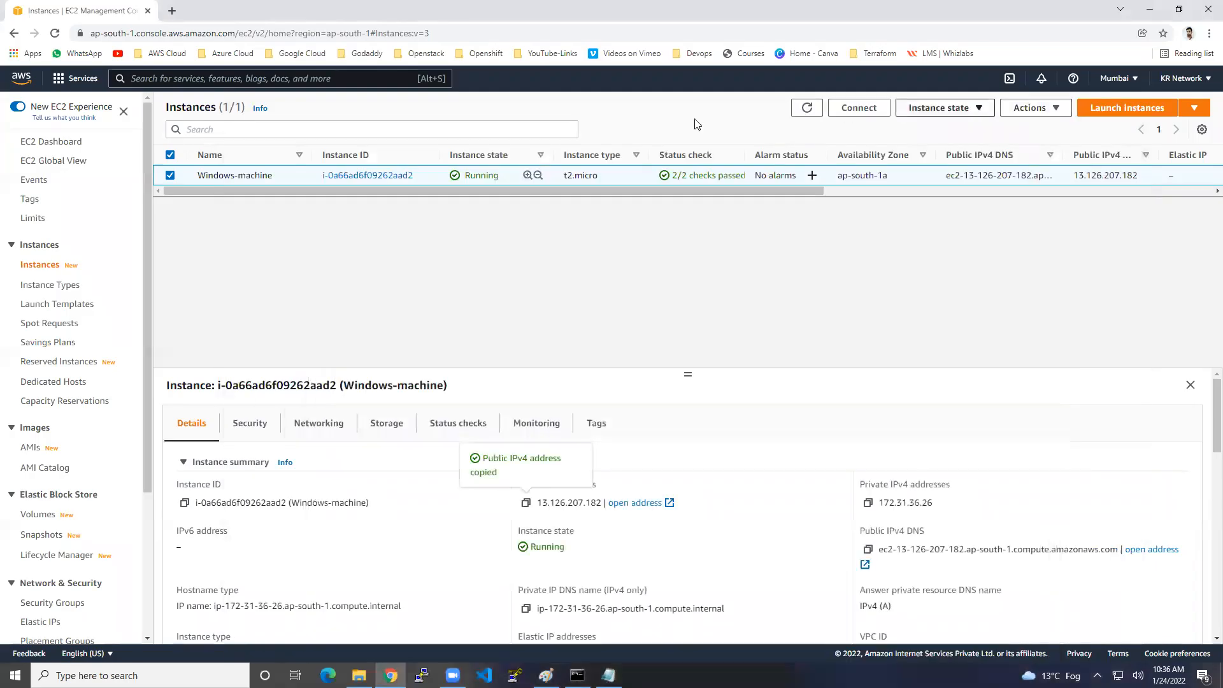
# Download Windows-machine's remote desktop file from the RDP client connection page.
pyautogui.click(859, 108)
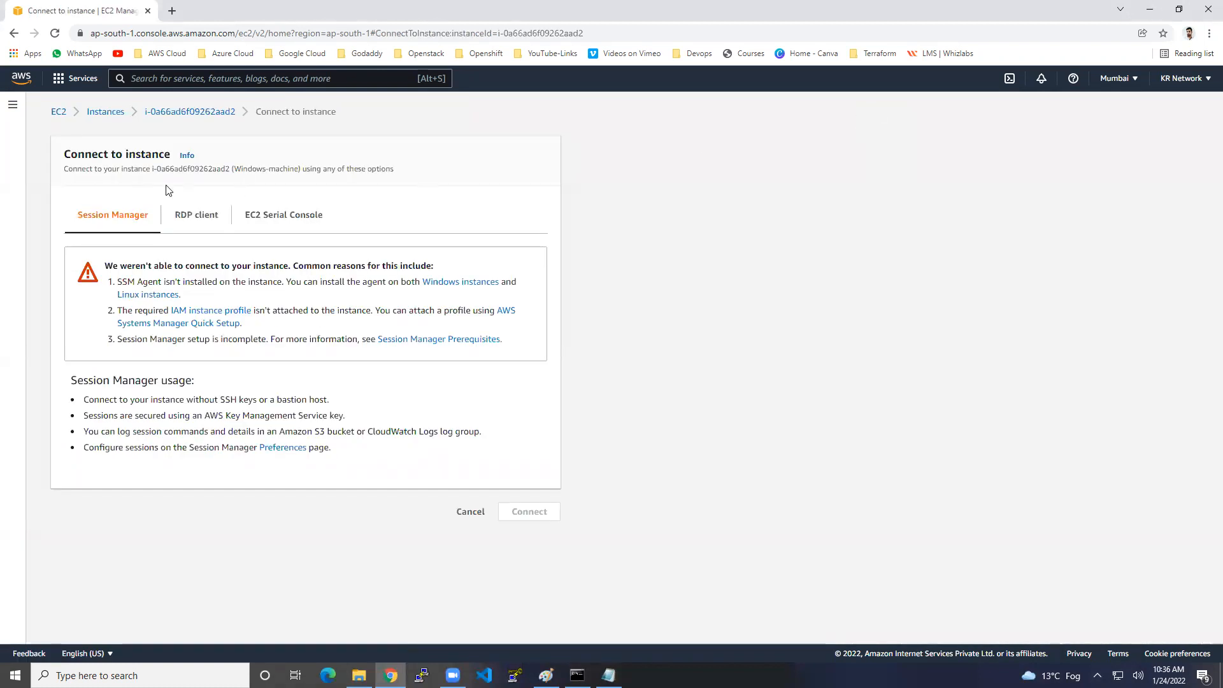
pyautogui.click(187, 217)
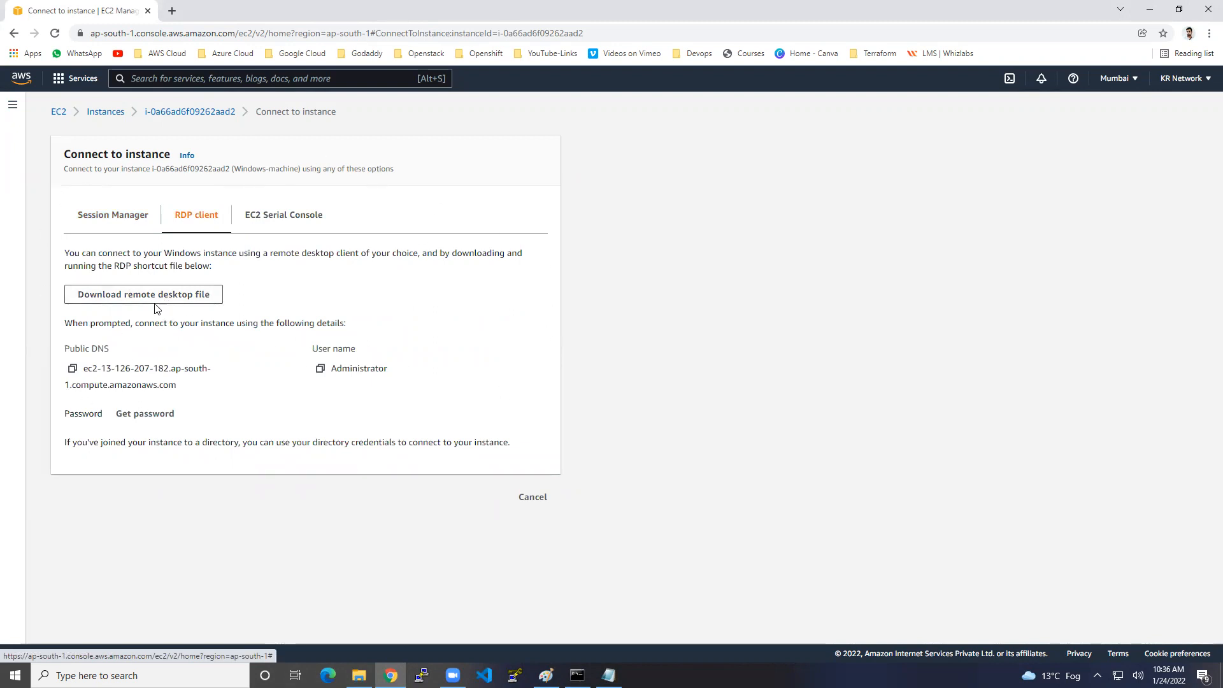
pyautogui.click(181, 302)
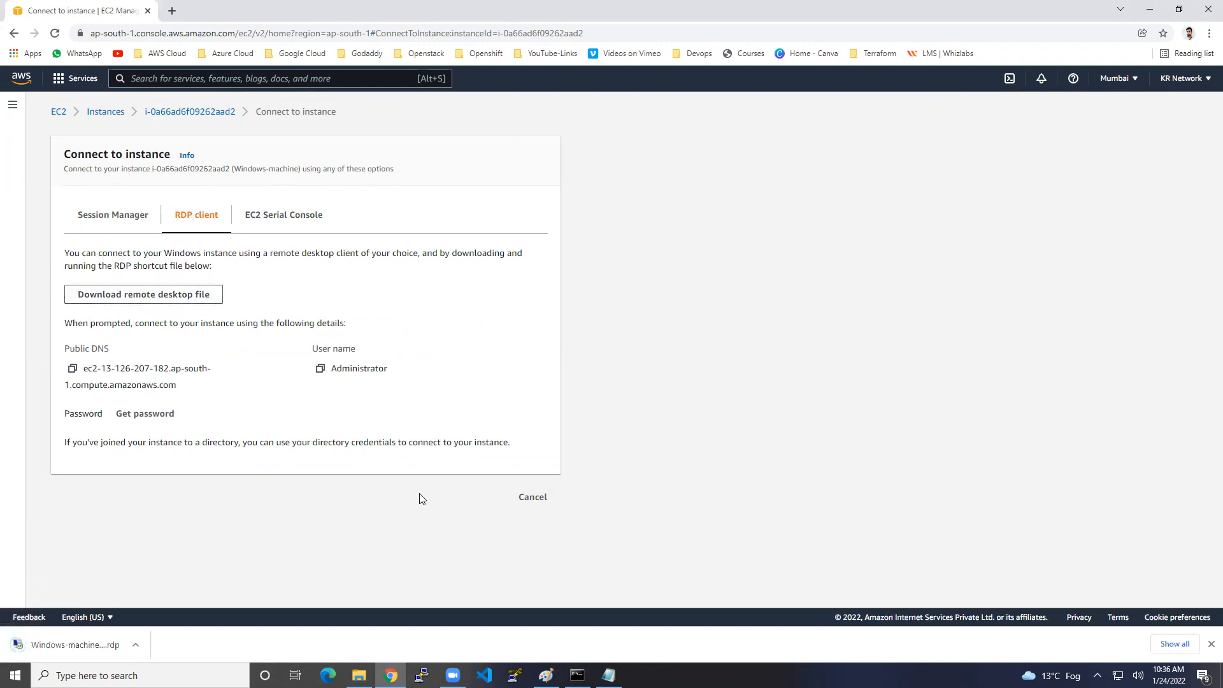
pyautogui.click(539, 499)
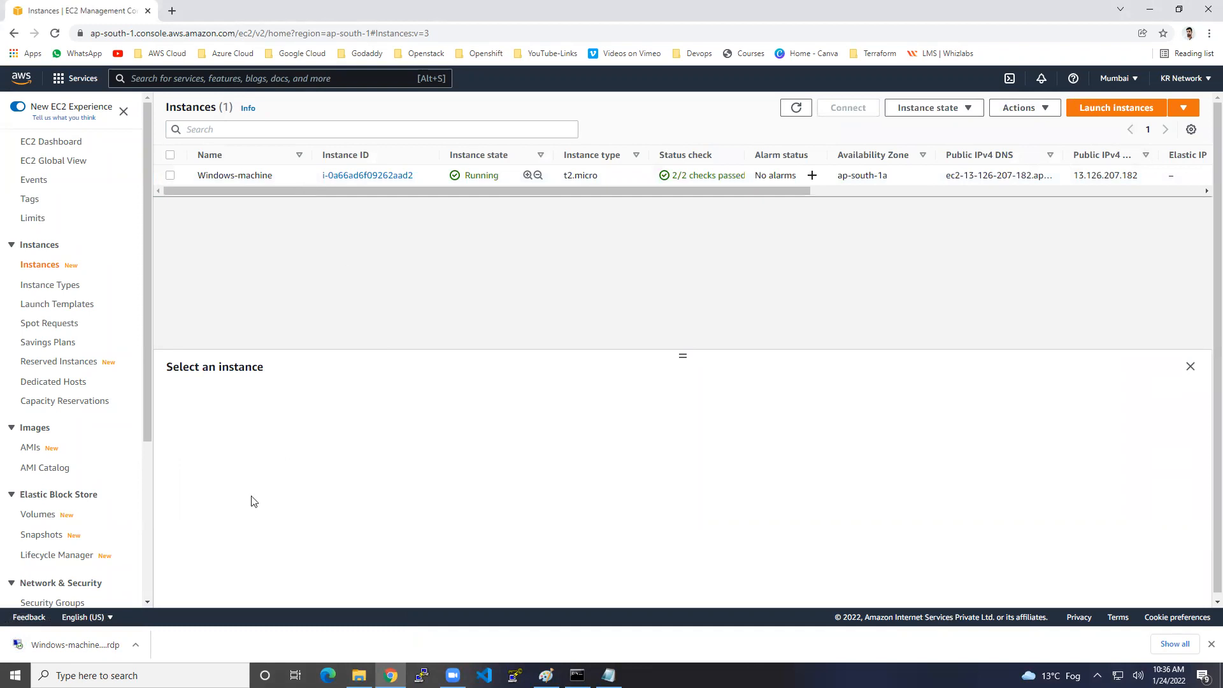
# Open the downloaded .rdp file and connect despite the unknown publisher warning.
pyautogui.click(89, 645)
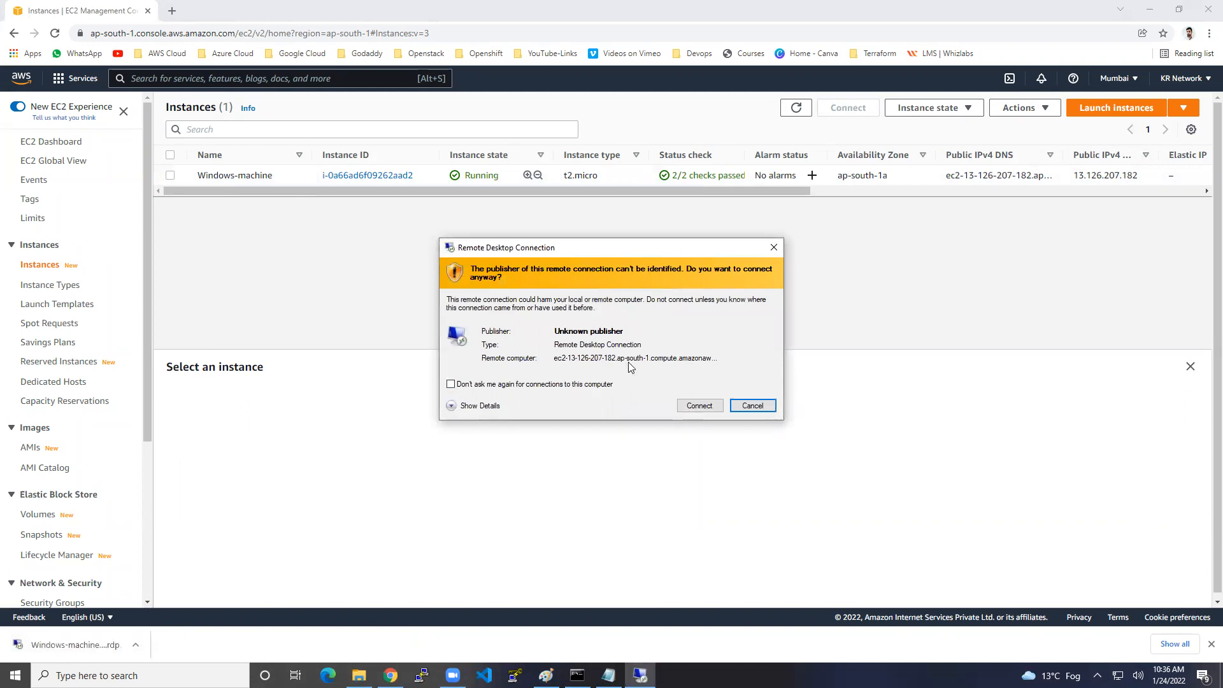
pyautogui.click(699, 406)
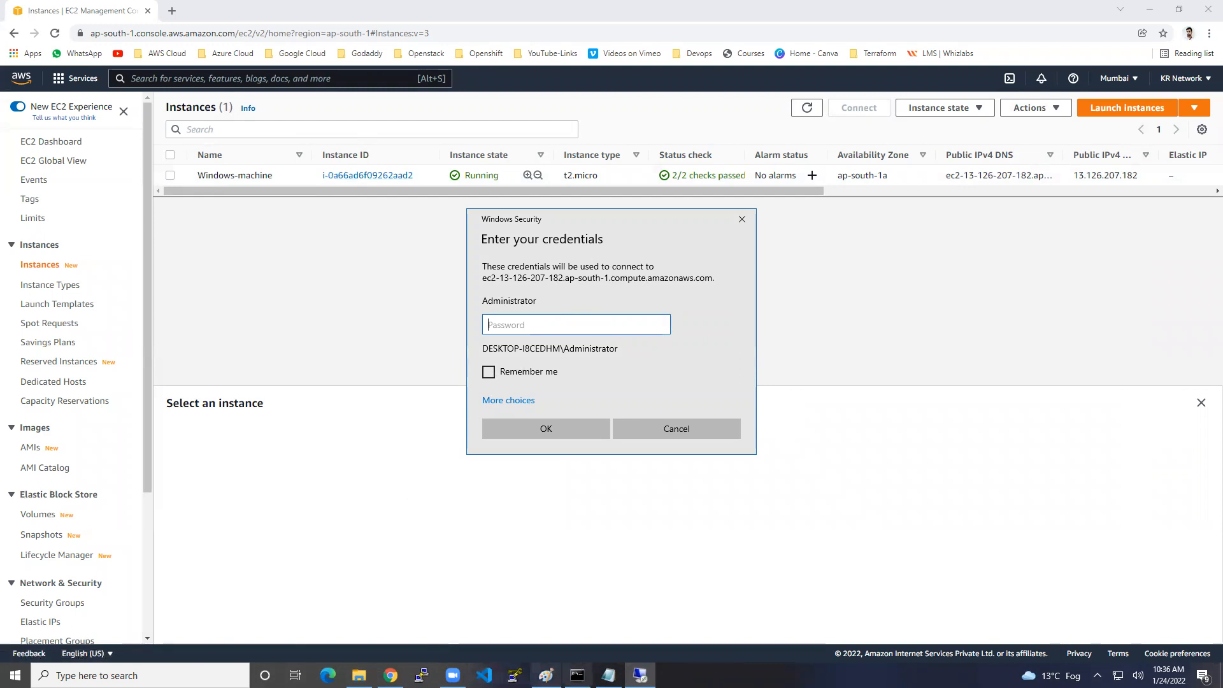
pyautogui.click(609, 675)
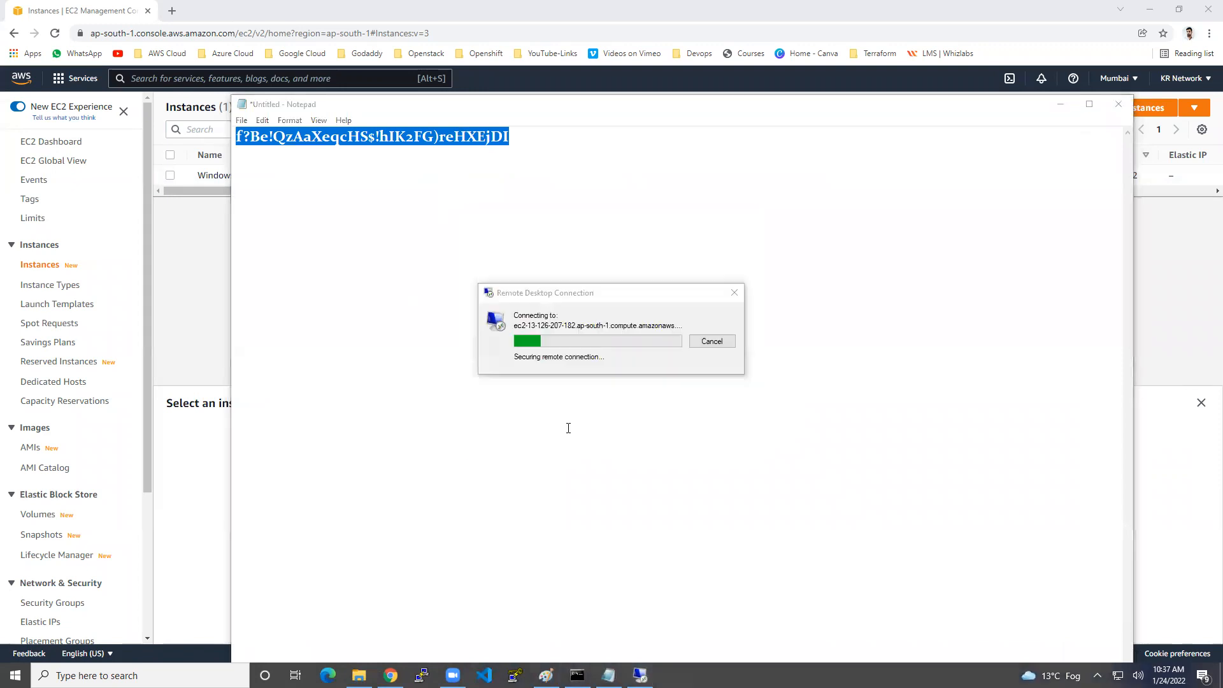
# Accept the certificate, view This PC, and launch Server Manager from the Start menu.
pyautogui.click(644, 444)
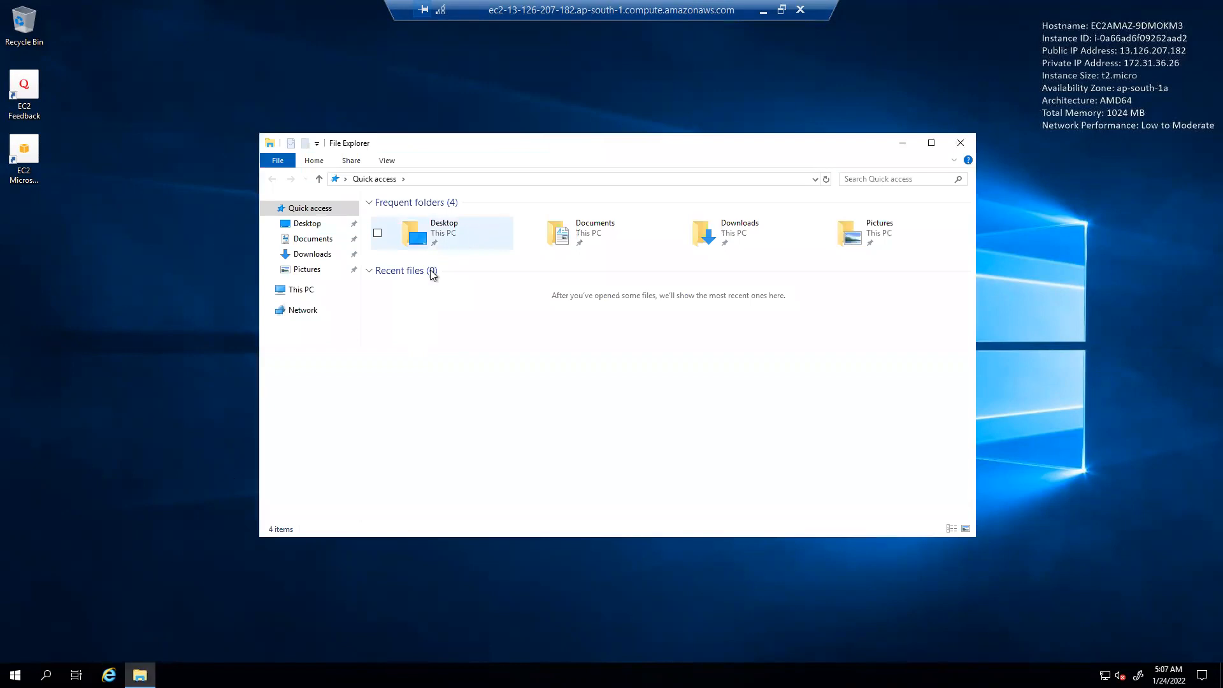
pyautogui.click(310, 292)
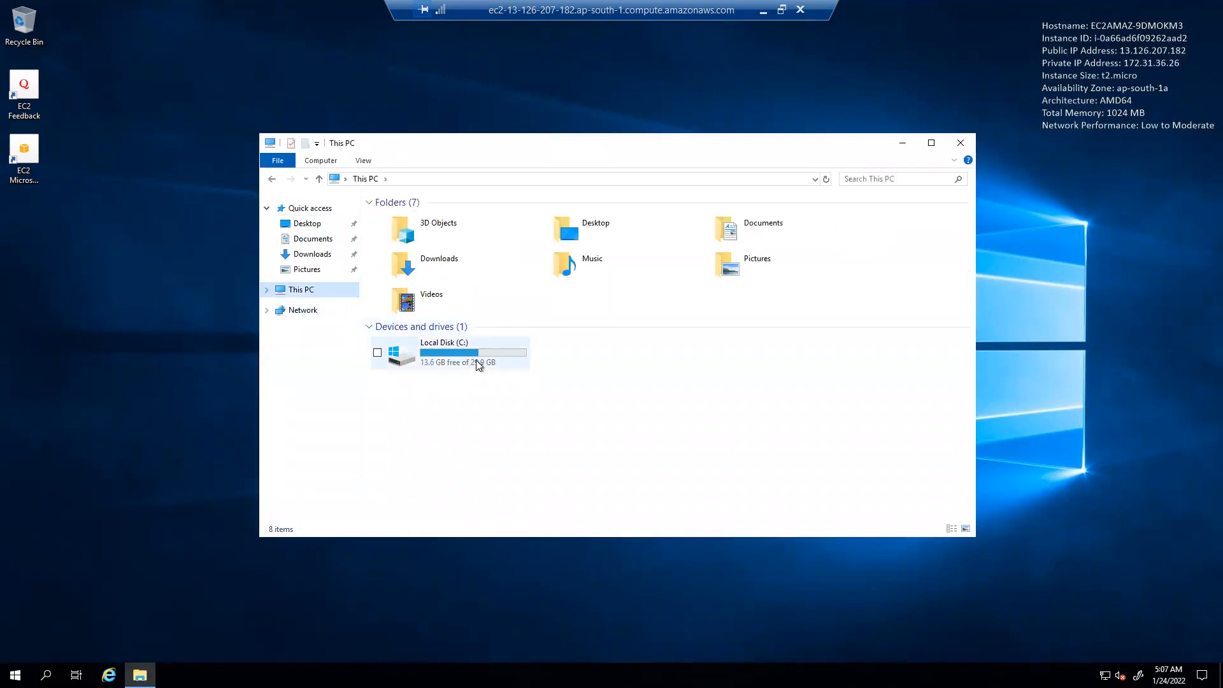
pyautogui.moveTo(479, 364)
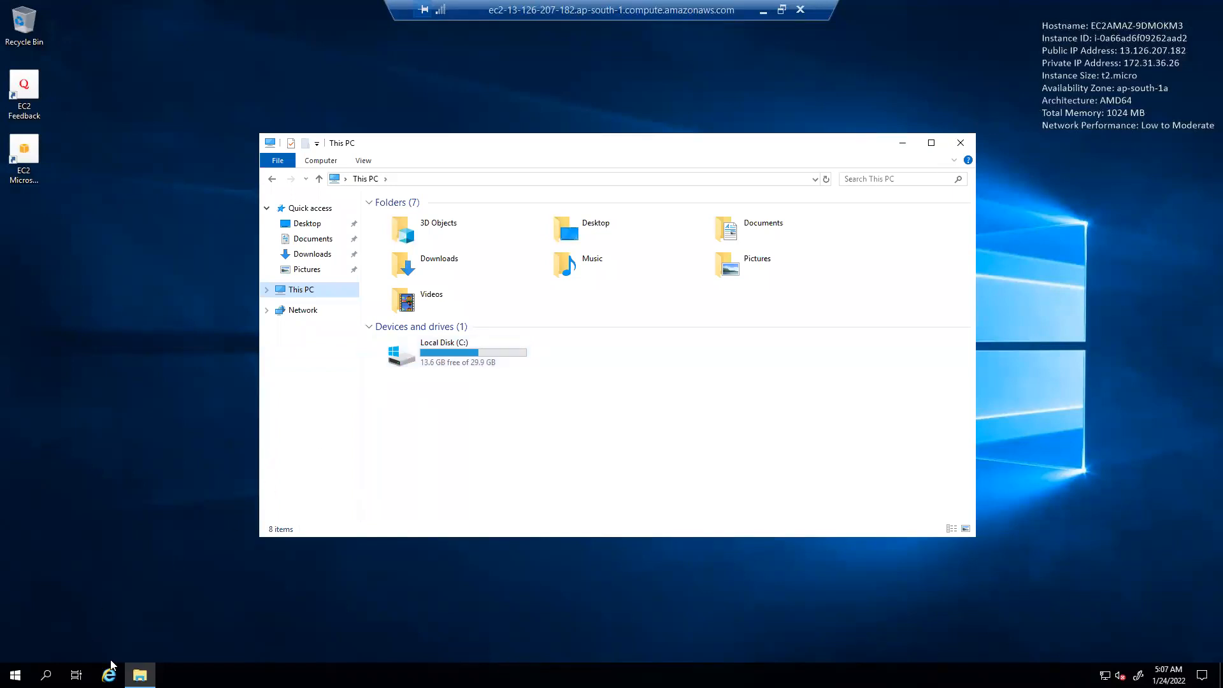
pyautogui.click(15, 674)
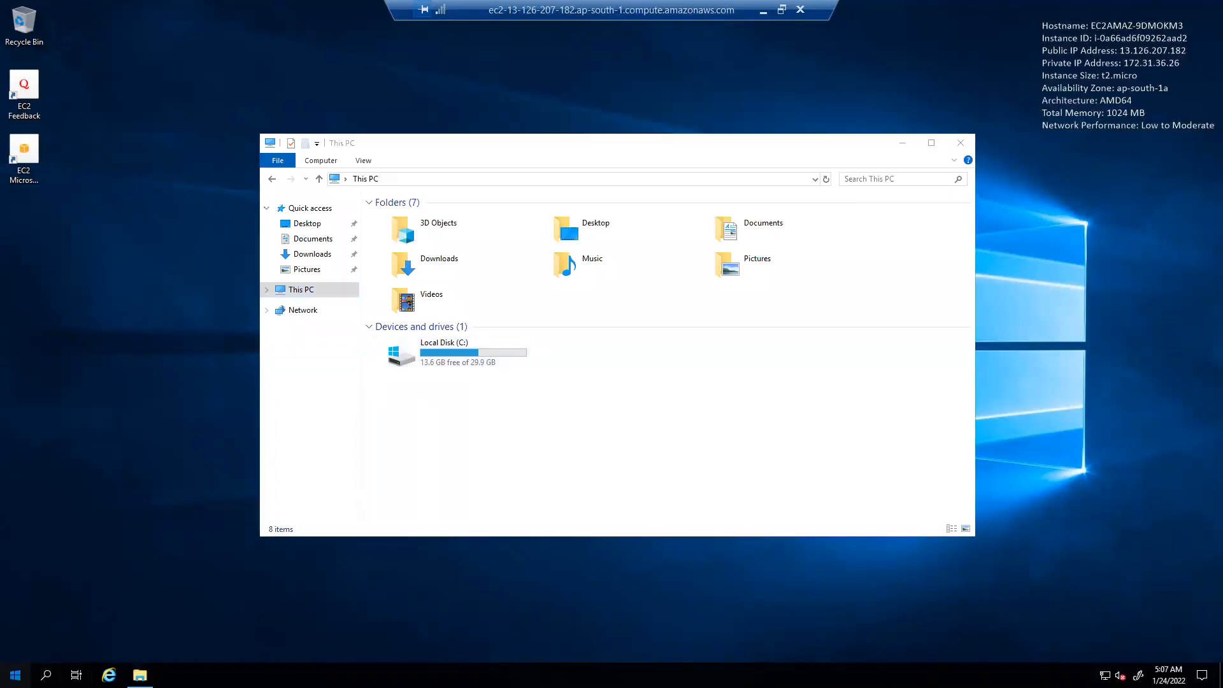
pyautogui.click(249, 335)
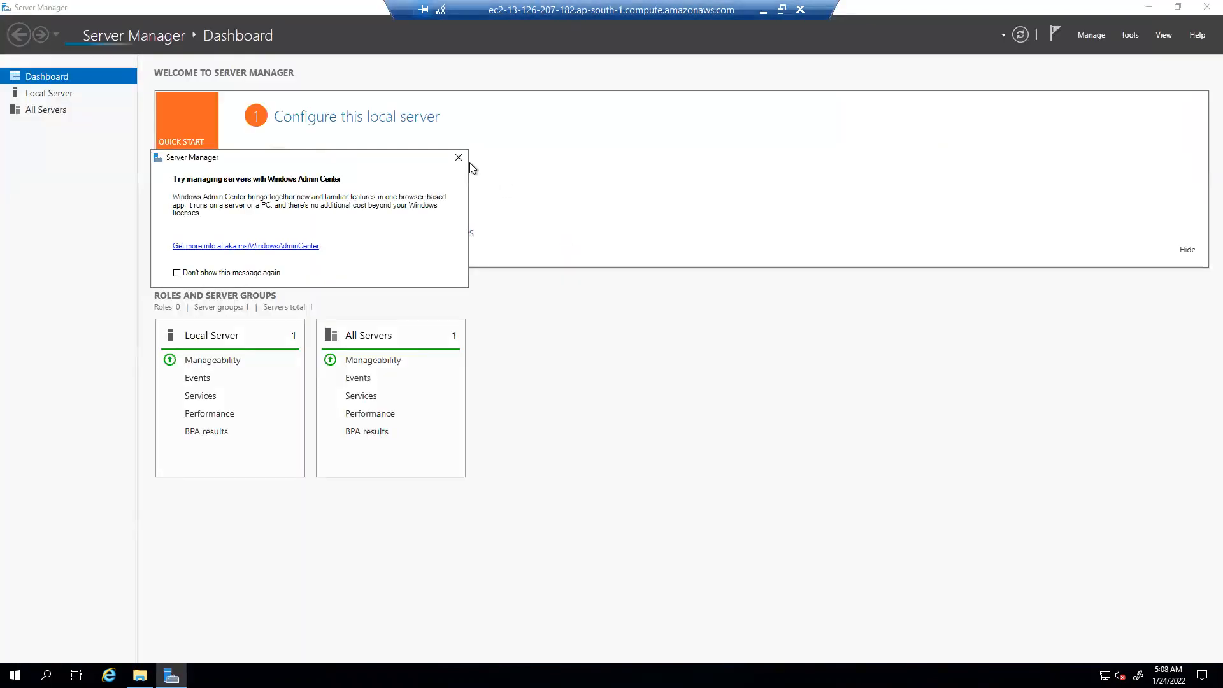
# Set IE Enhanced Security Configuration Off for Administrators and Users, then close Server Manager.
pyautogui.click(458, 158)
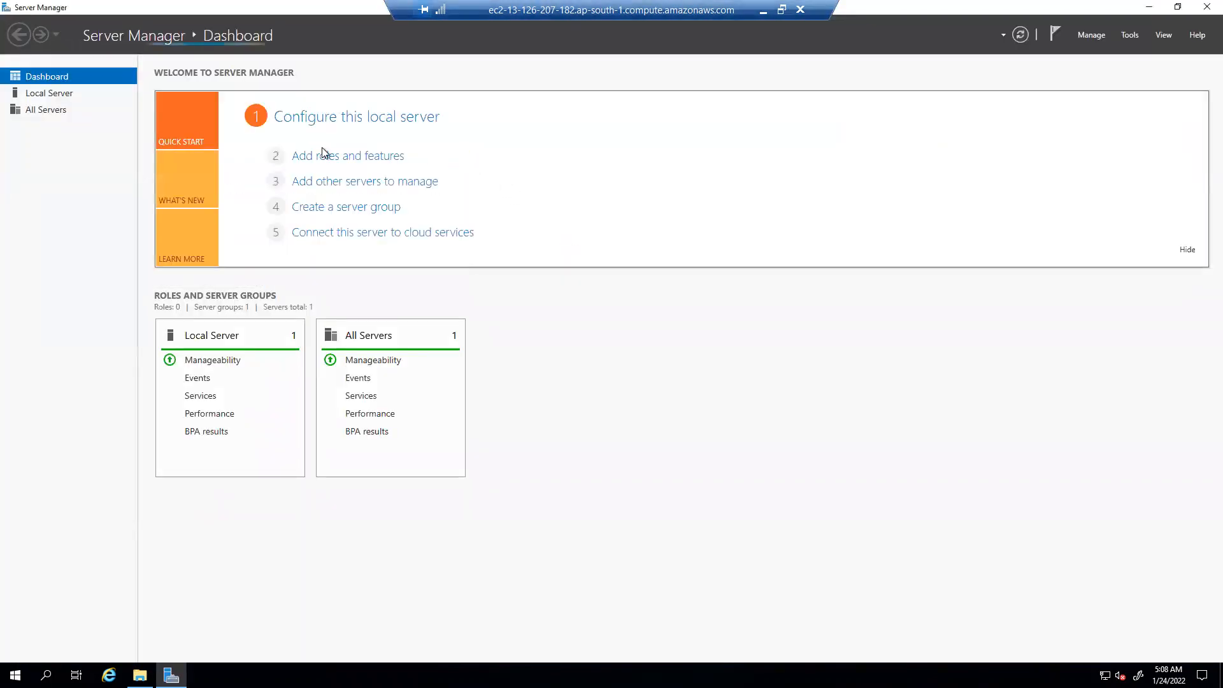
pyautogui.click(70, 96)
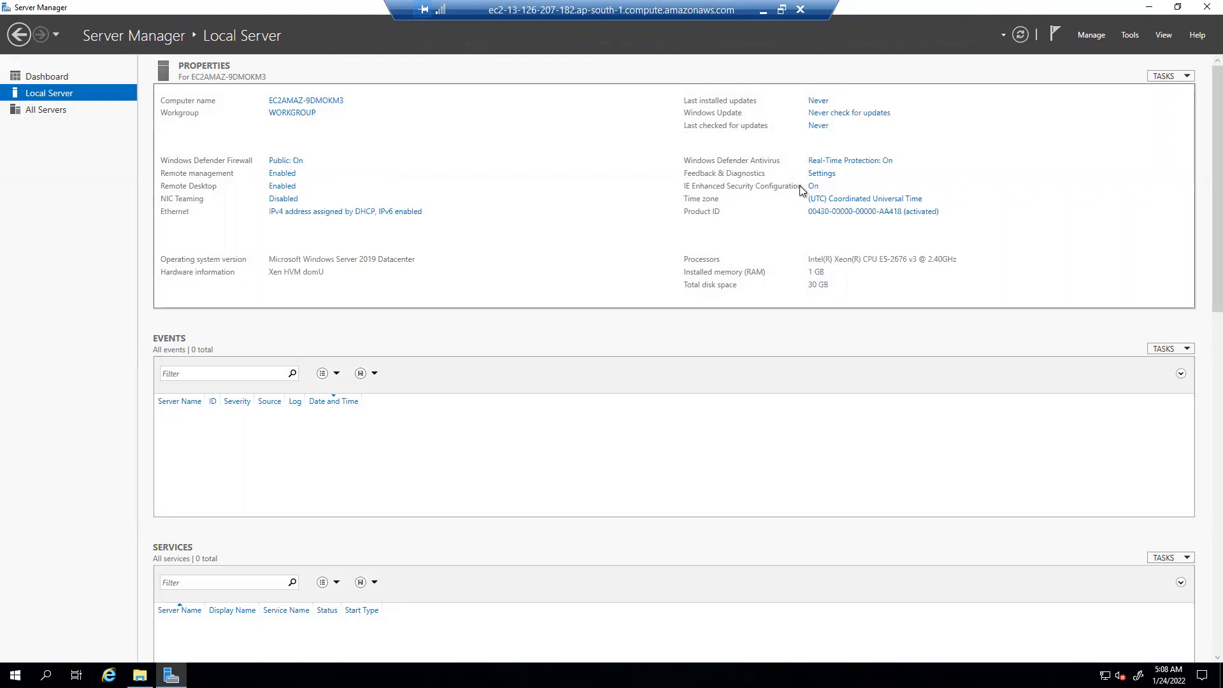
pyautogui.click(814, 187)
pyautogui.click(529, 319)
pyautogui.click(530, 396)
pyautogui.click(672, 460)
pyautogui.click(1208, 7)
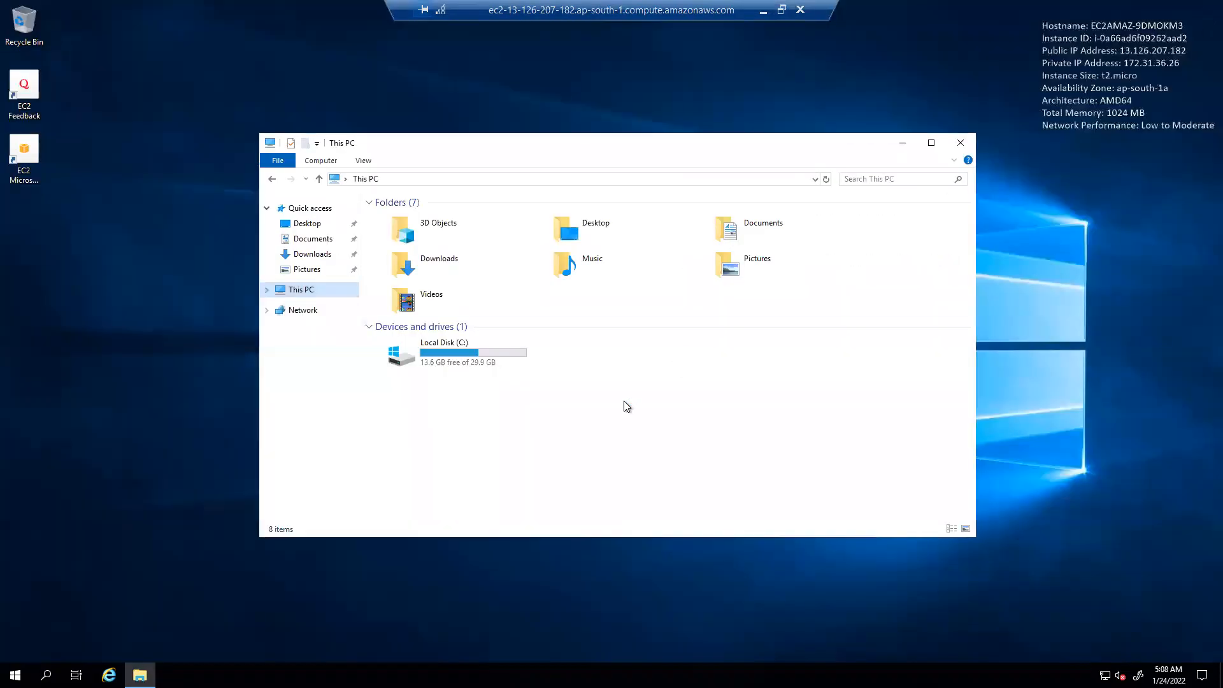
pyautogui.click(109, 675)
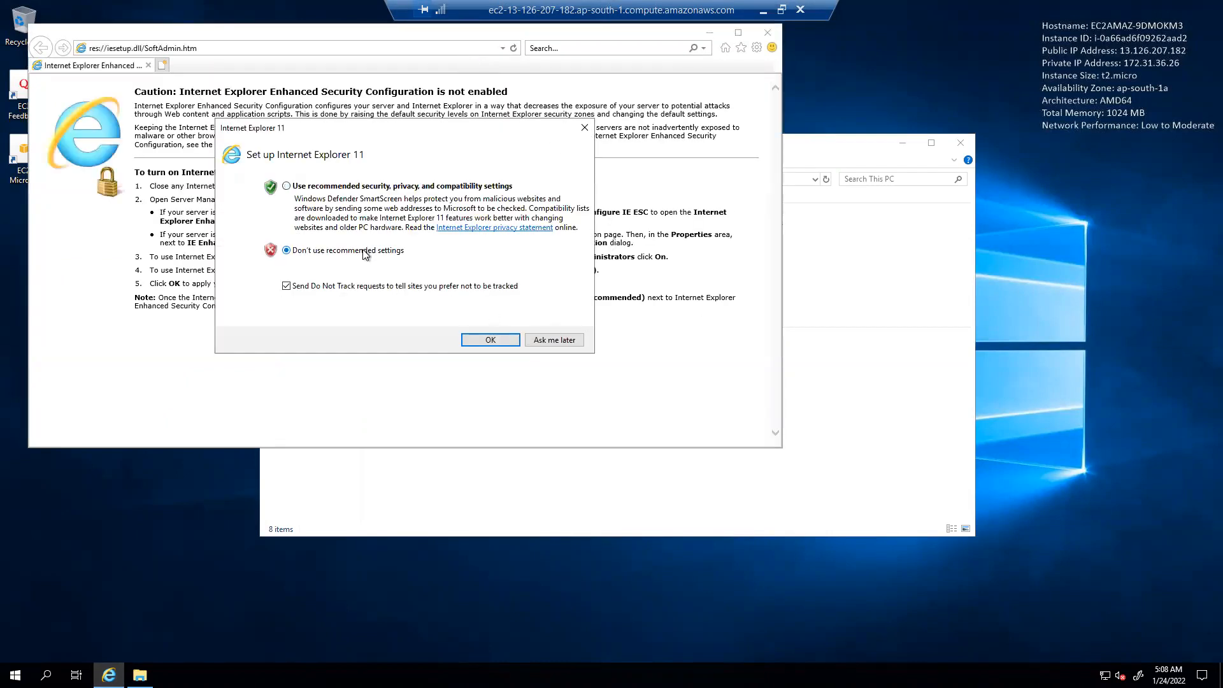
# Load google.com in Internet Explorer, then close IE and the This PC window.
pyautogui.click(464, 340)
pyautogui.click(301, 50)
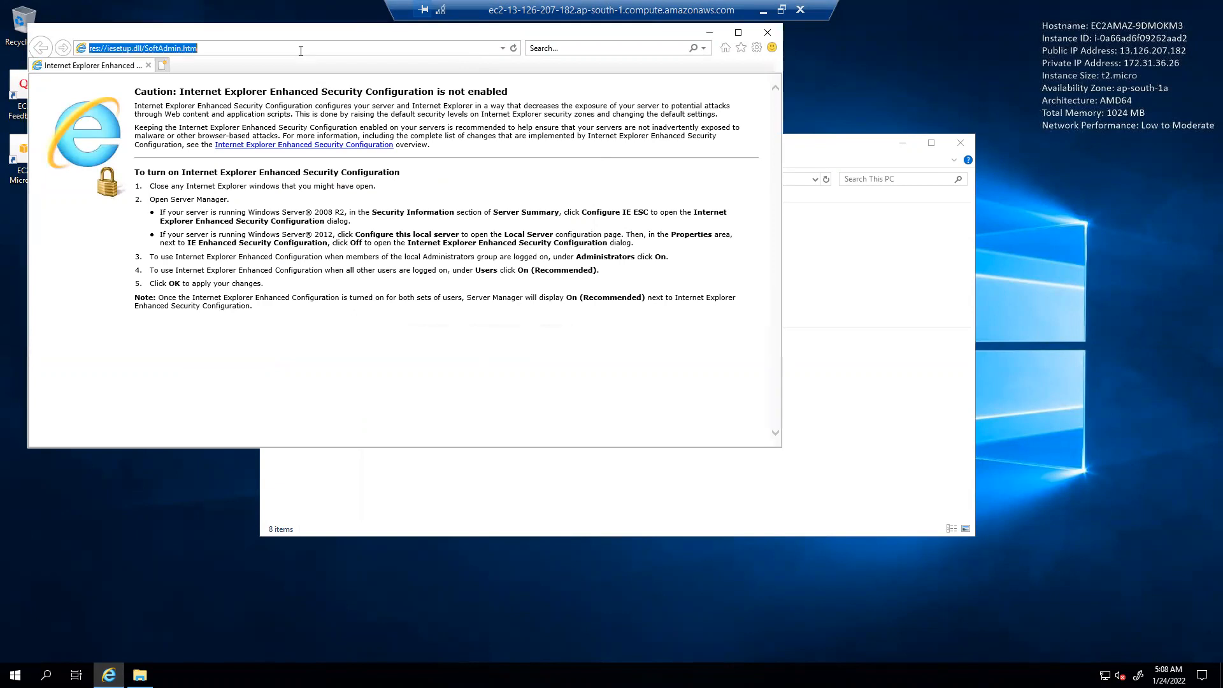
pyautogui.write('google.com')
pyautogui.press('Return')
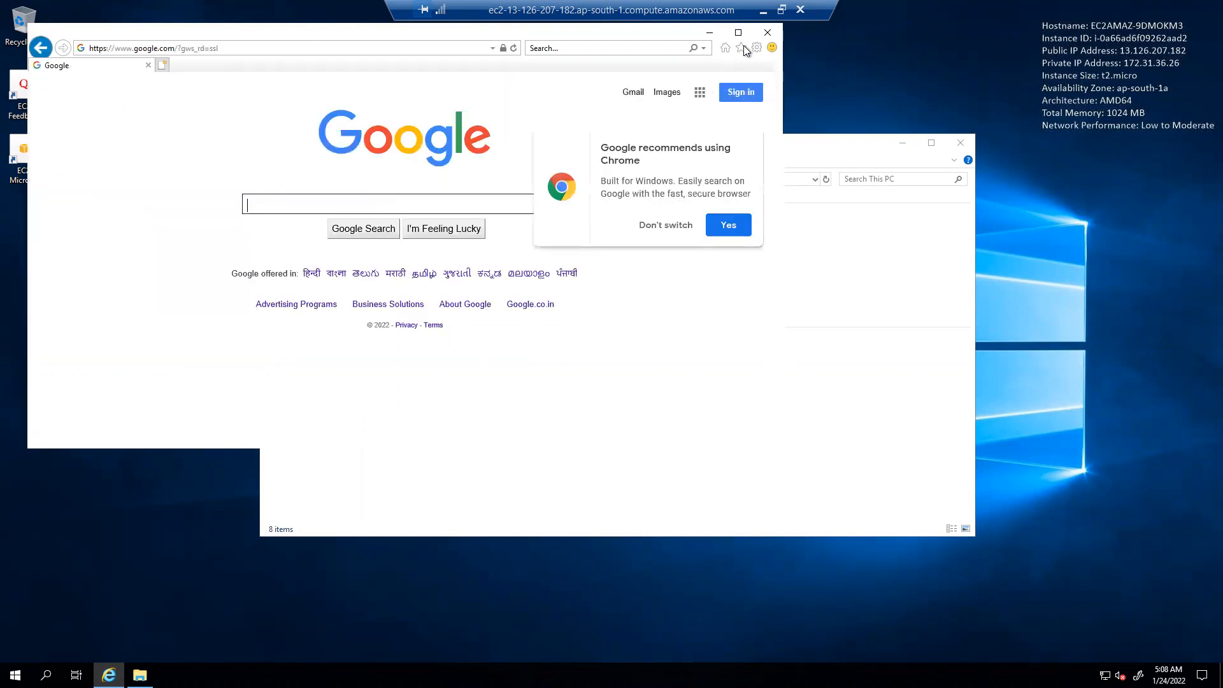
pyautogui.click(767, 32)
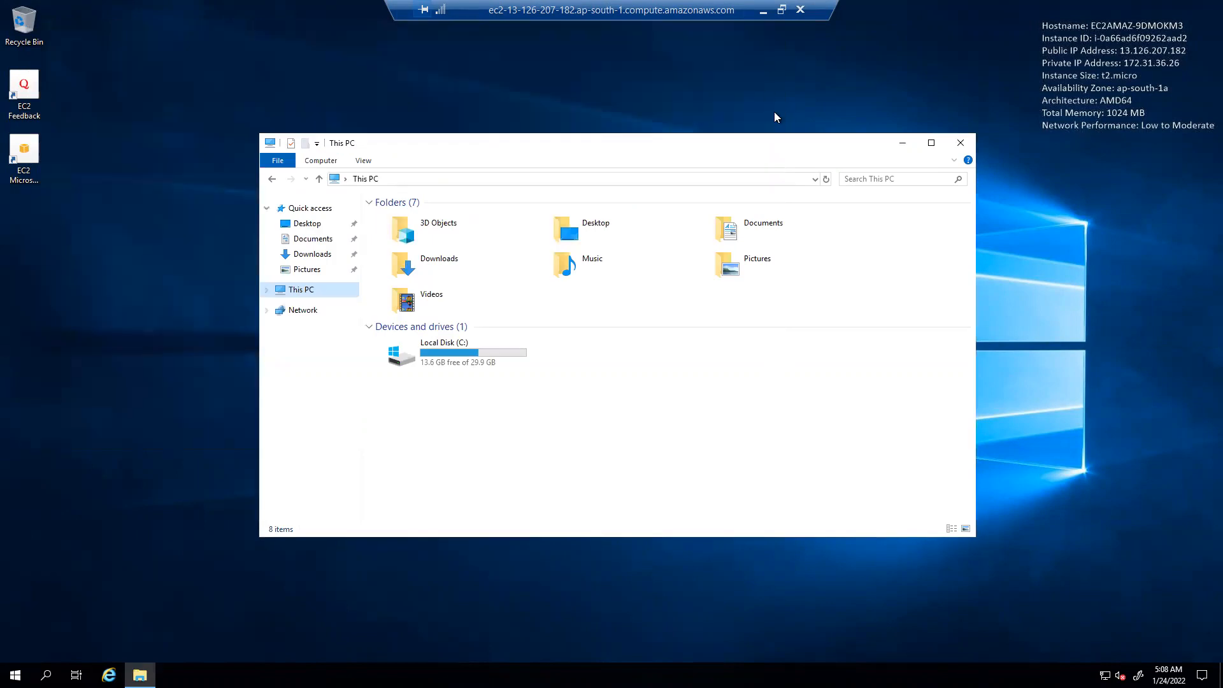
pyautogui.click(959, 143)
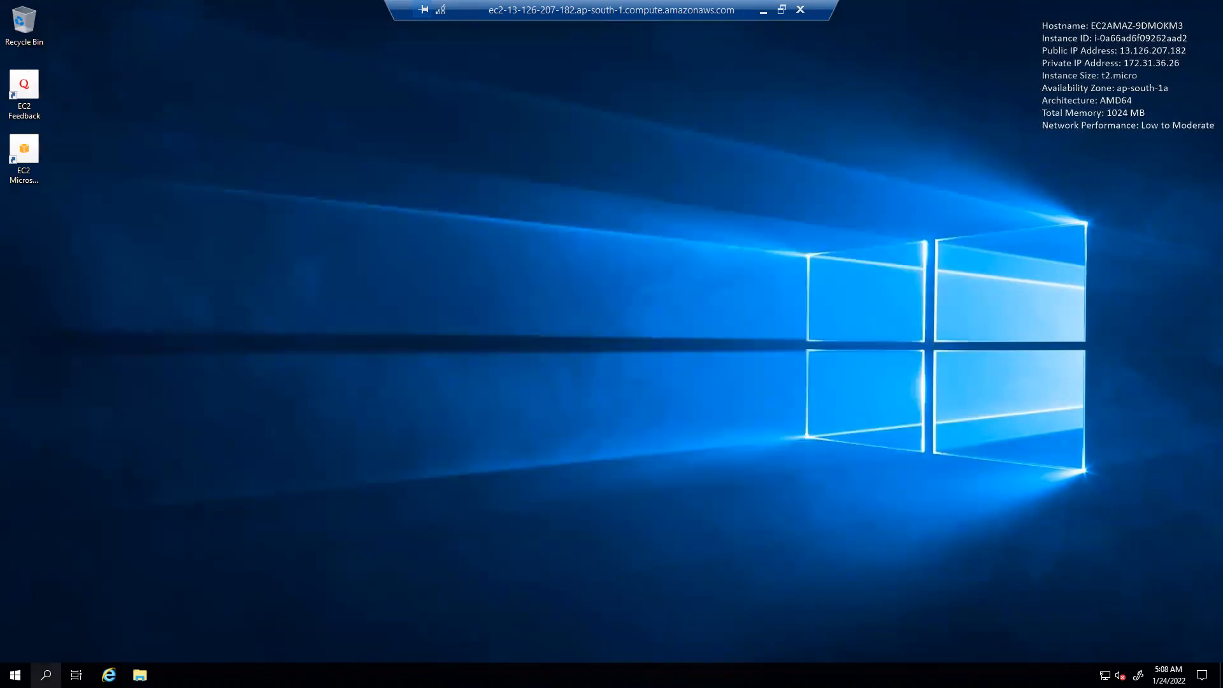
pyautogui.click(45, 675)
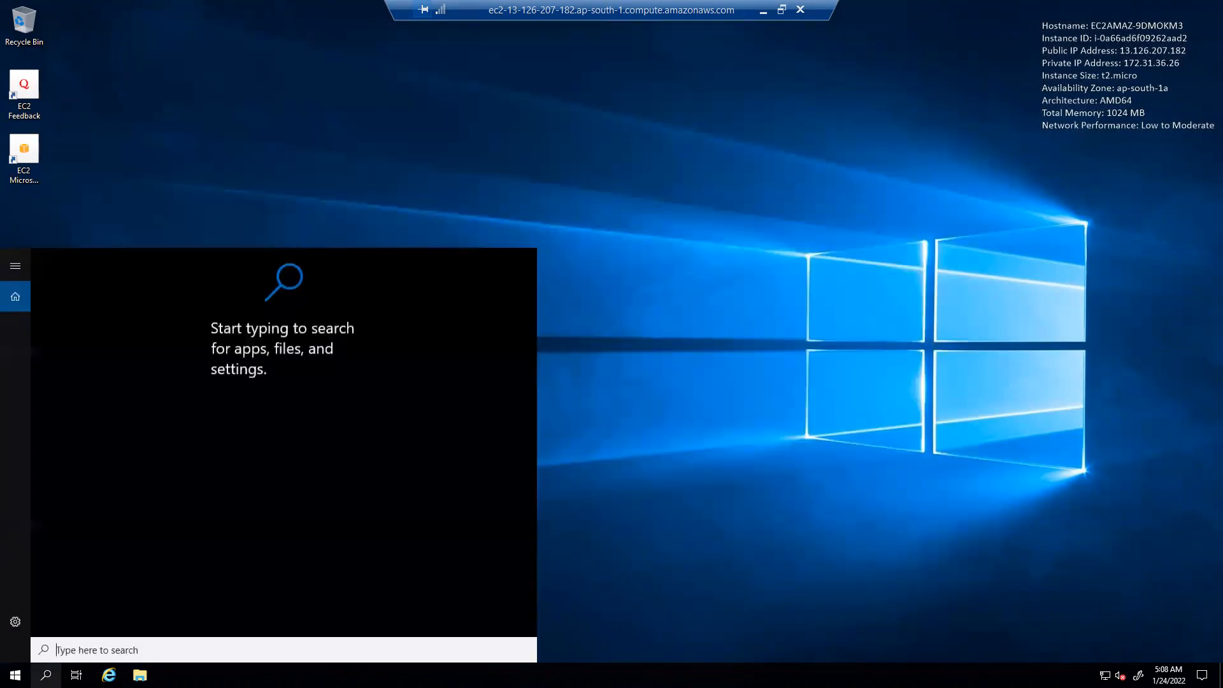
# Turn Windows Defender Firewall off for private and public networks through Control Panel's 'fire' search.
pyautogui.click(16, 675)
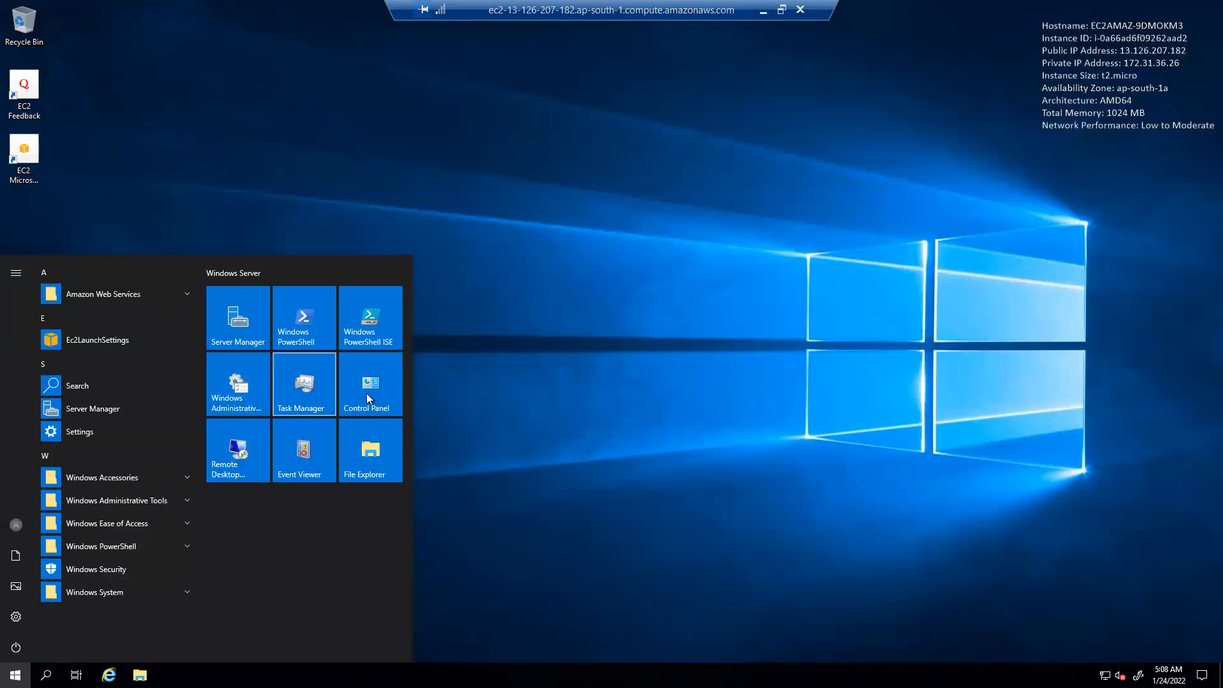
pyautogui.click(372, 389)
pyautogui.click(895, 164)
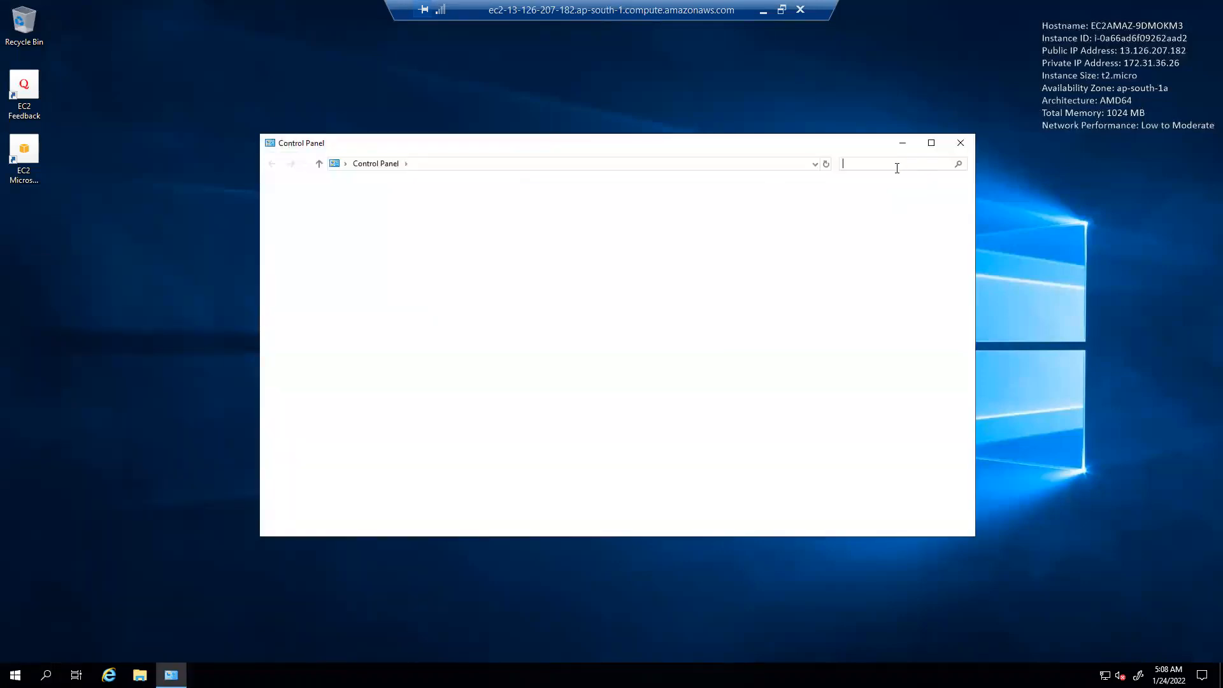
pyautogui.write('fire')
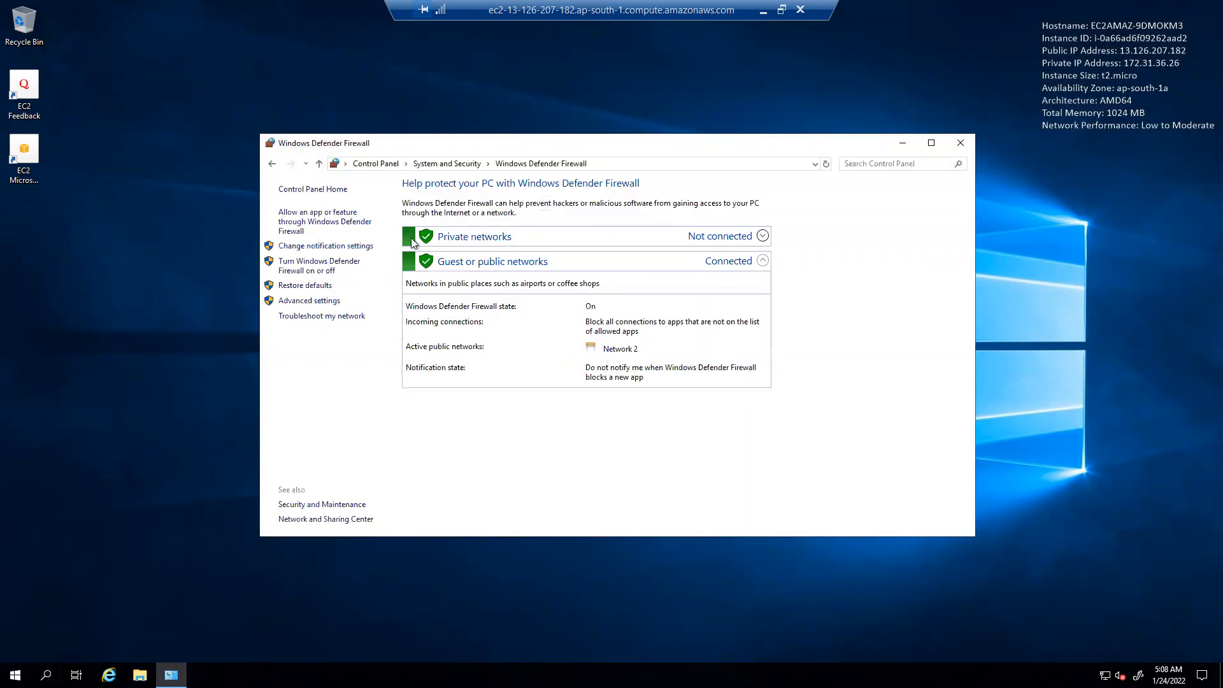
pyautogui.click(326, 266)
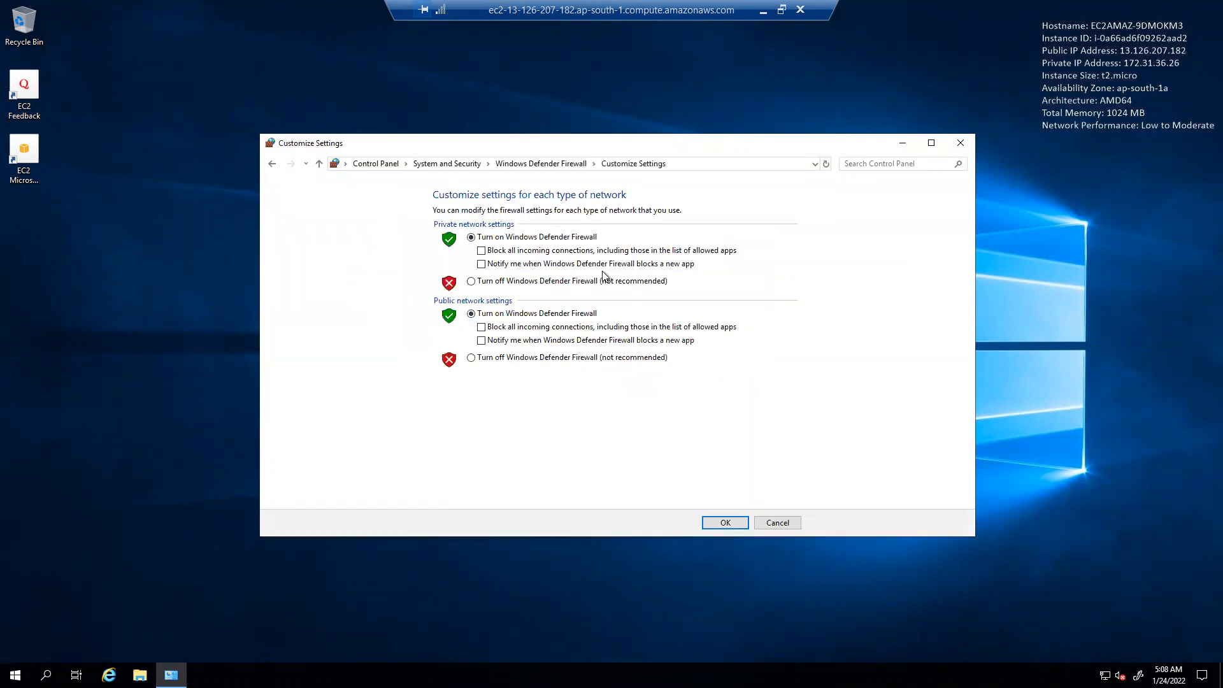
pyautogui.click(513, 281)
pyautogui.click(505, 357)
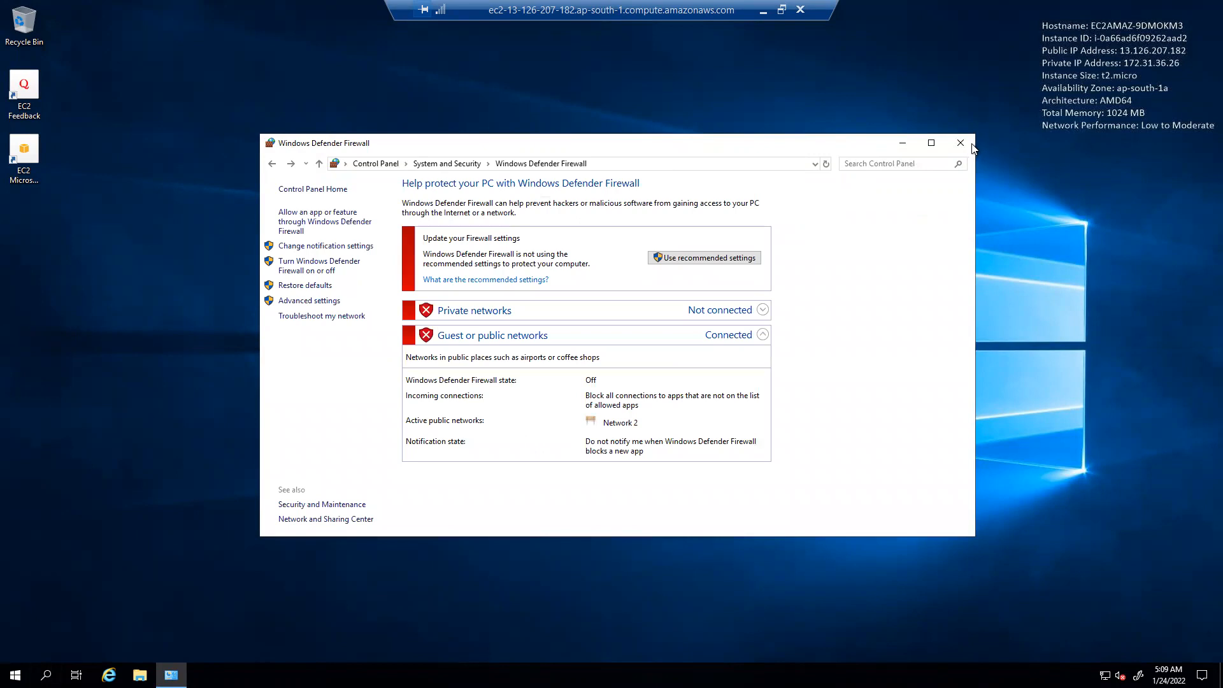
pyautogui.click(949, 134)
# Rerun the local ping to 13.126.207.182, now getting replies with 0% loss, then return full screen.
pyautogui.click(782, 10)
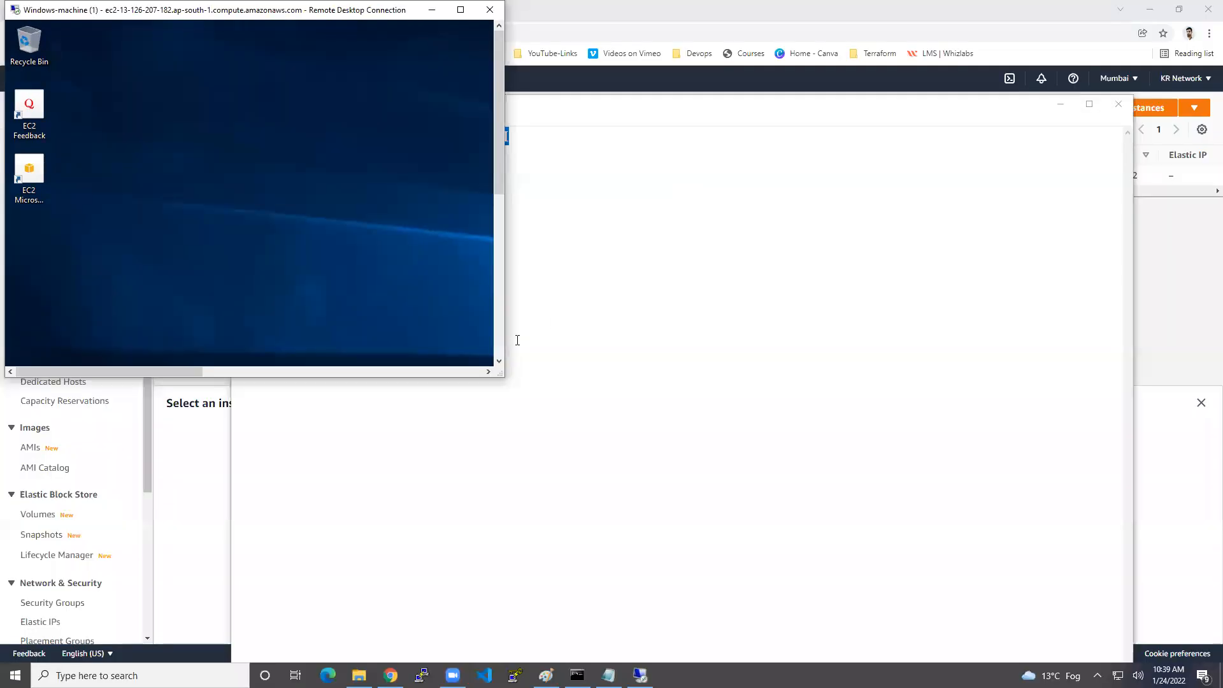
pyautogui.moveTo(503, 378); pyautogui.dragTo(1147, 613)
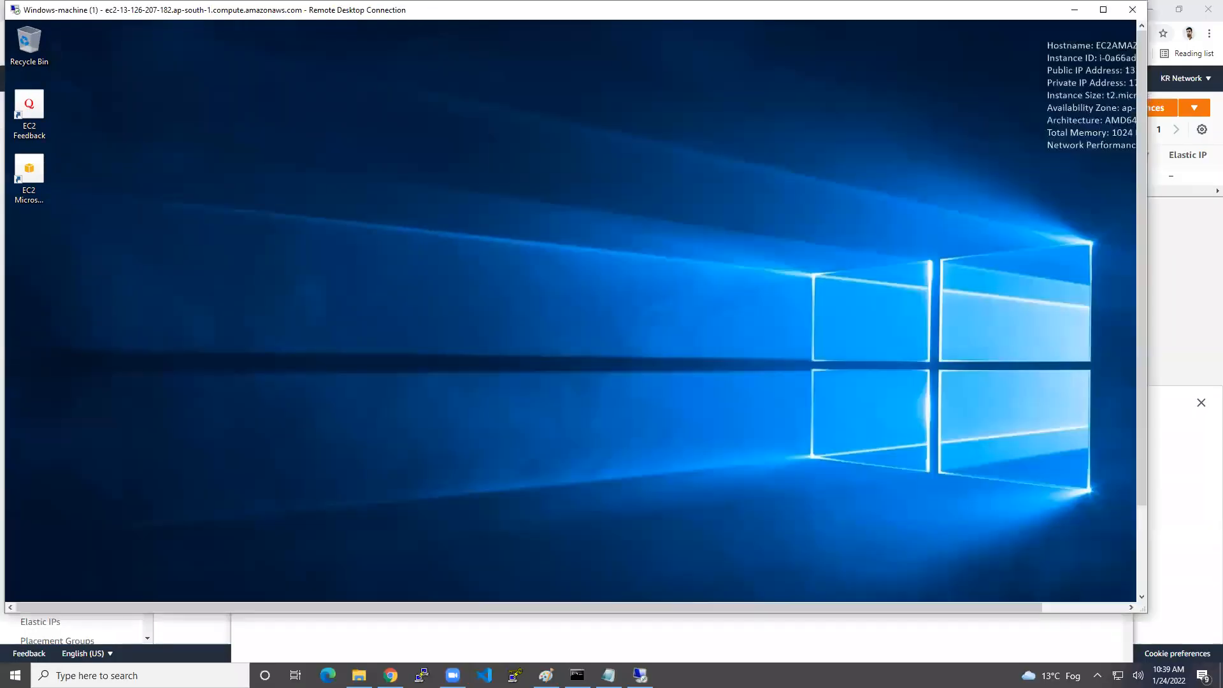
pyautogui.click(577, 676)
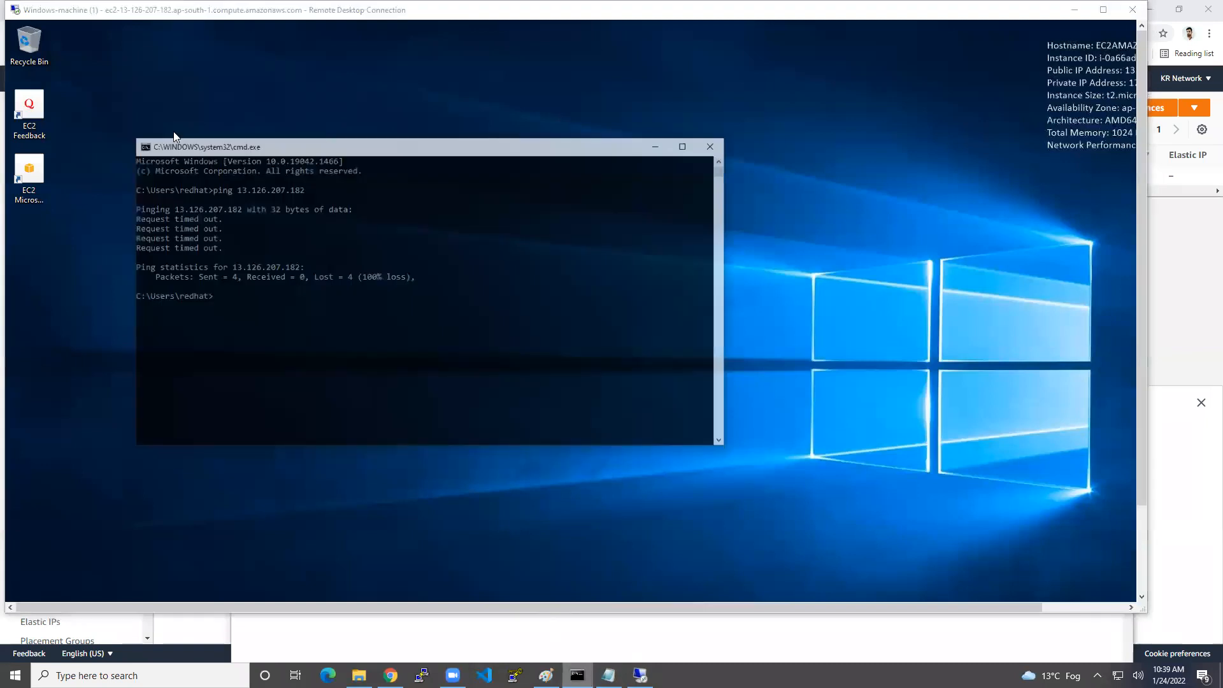
pyautogui.press('Up')
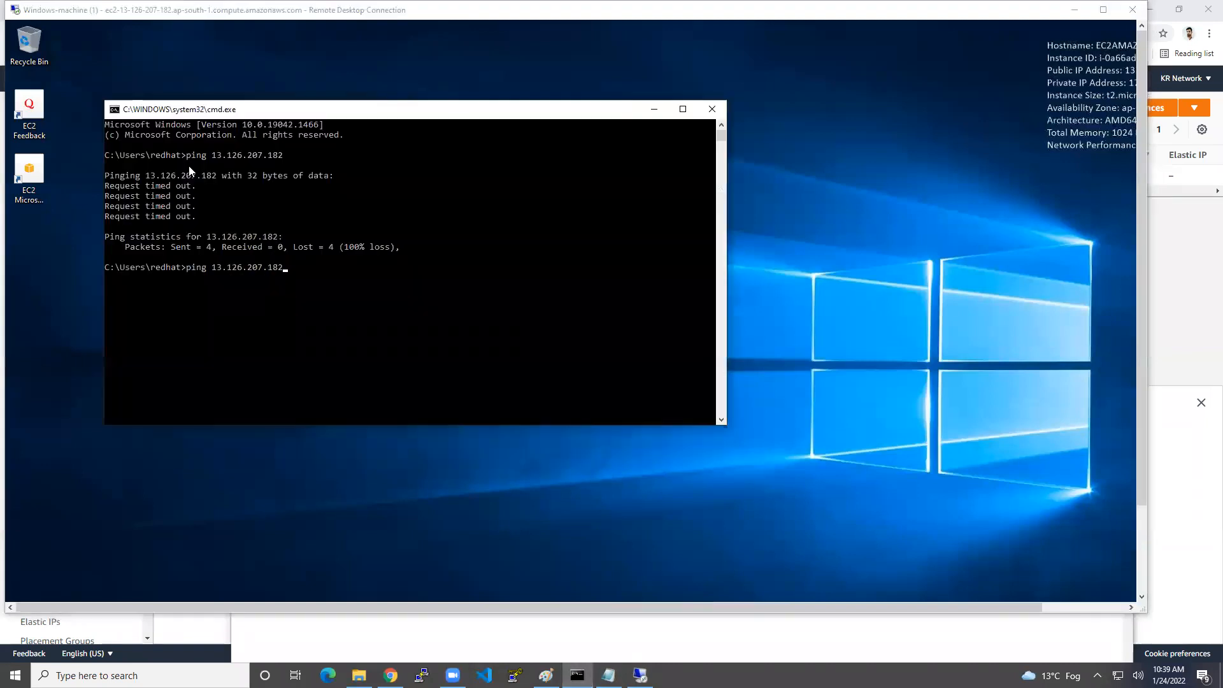
pyautogui.press('Return')
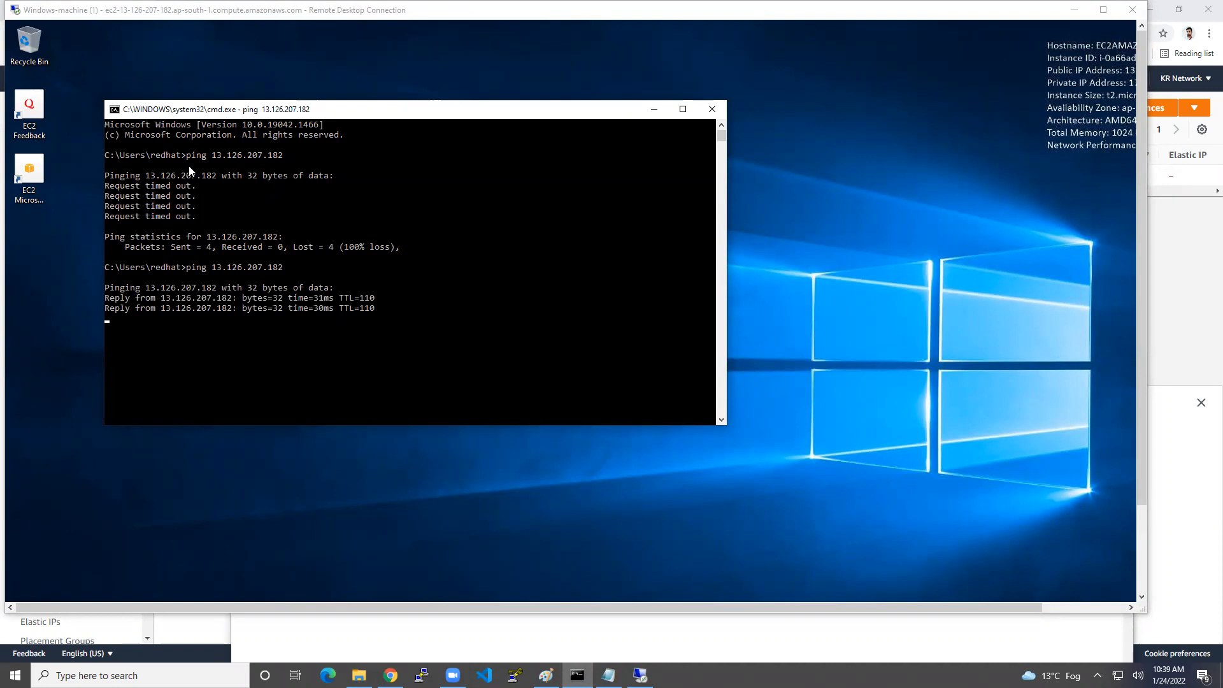
pyautogui.hotkey('ctrl', 'c')
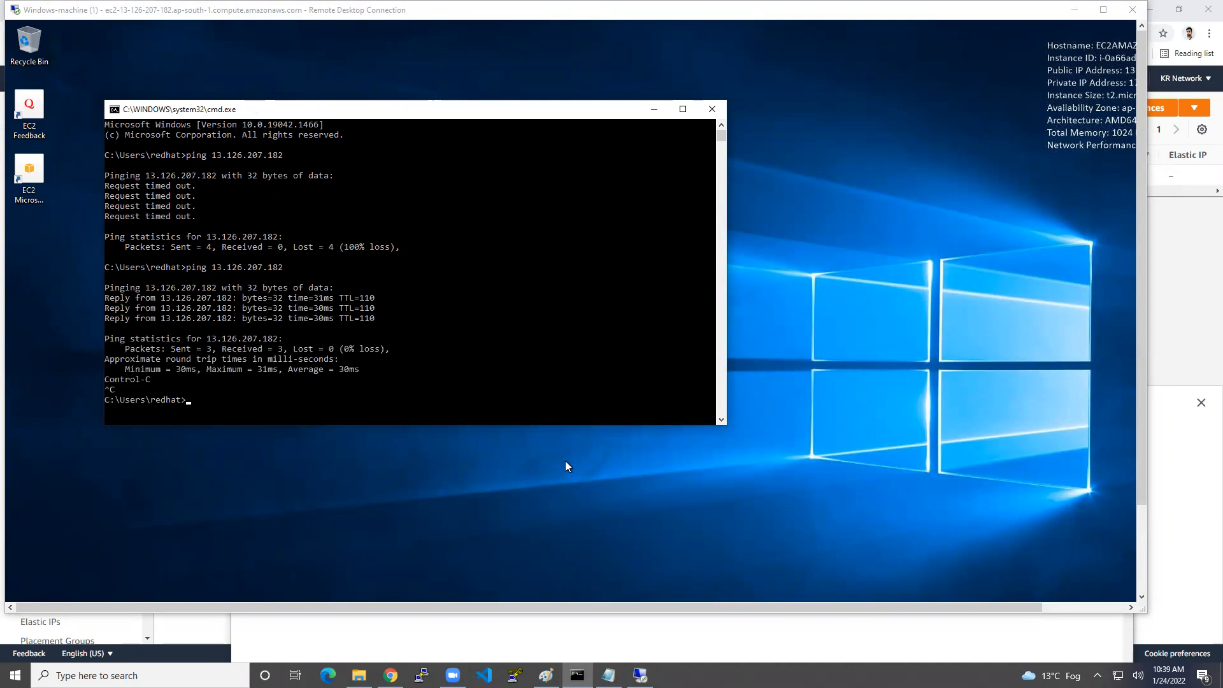
pyautogui.click(1144, 531)
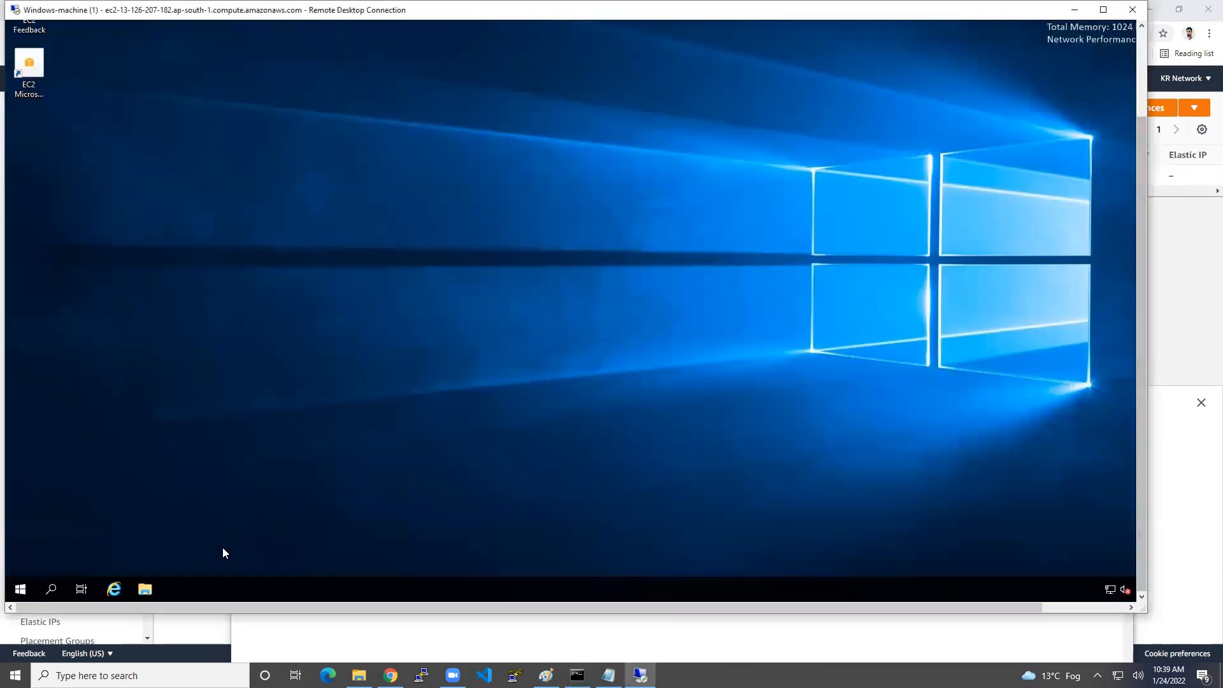
pyautogui.click(1104, 9)
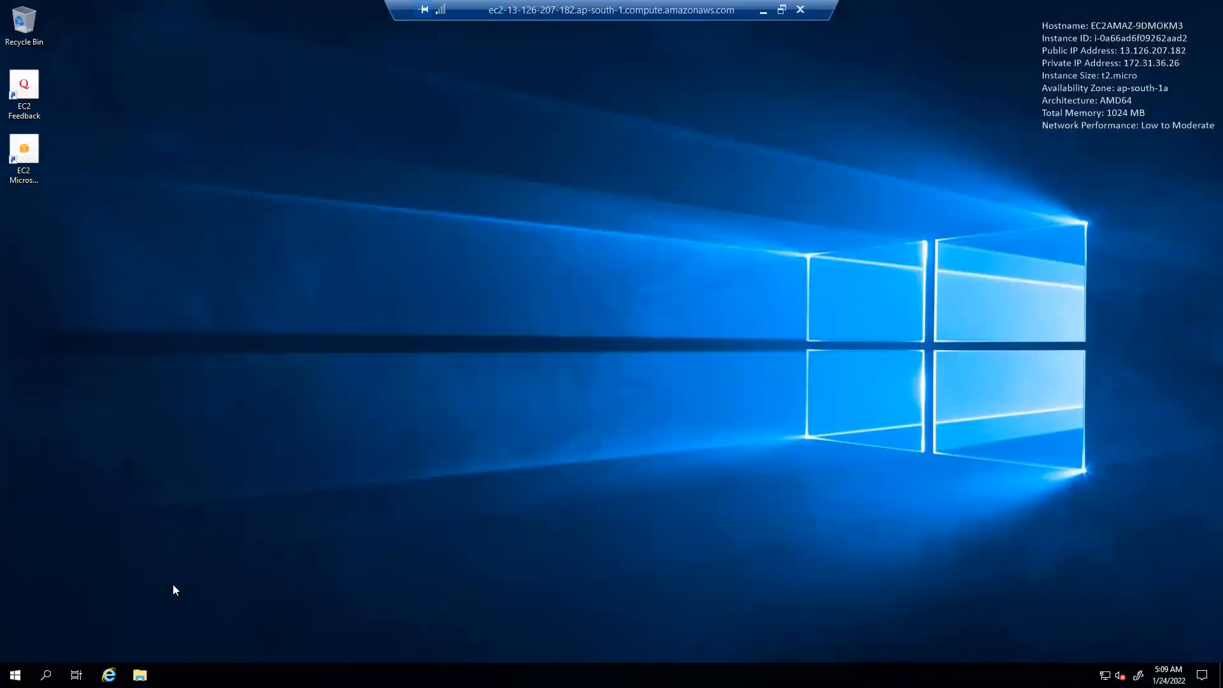
# Open Server Manager via This PC's Manage option and dismiss the Windows Admin Center pop-up.
pyautogui.click(139, 675)
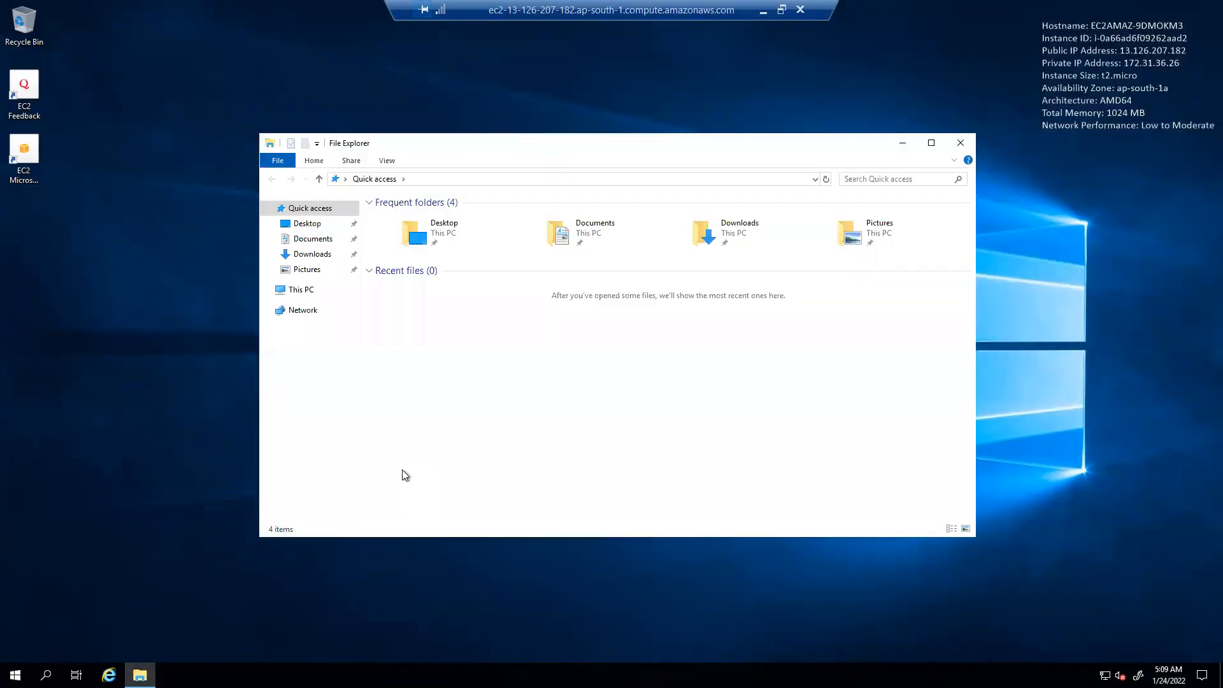
pyautogui.click(312, 290)
pyautogui.rightClick(313, 292)
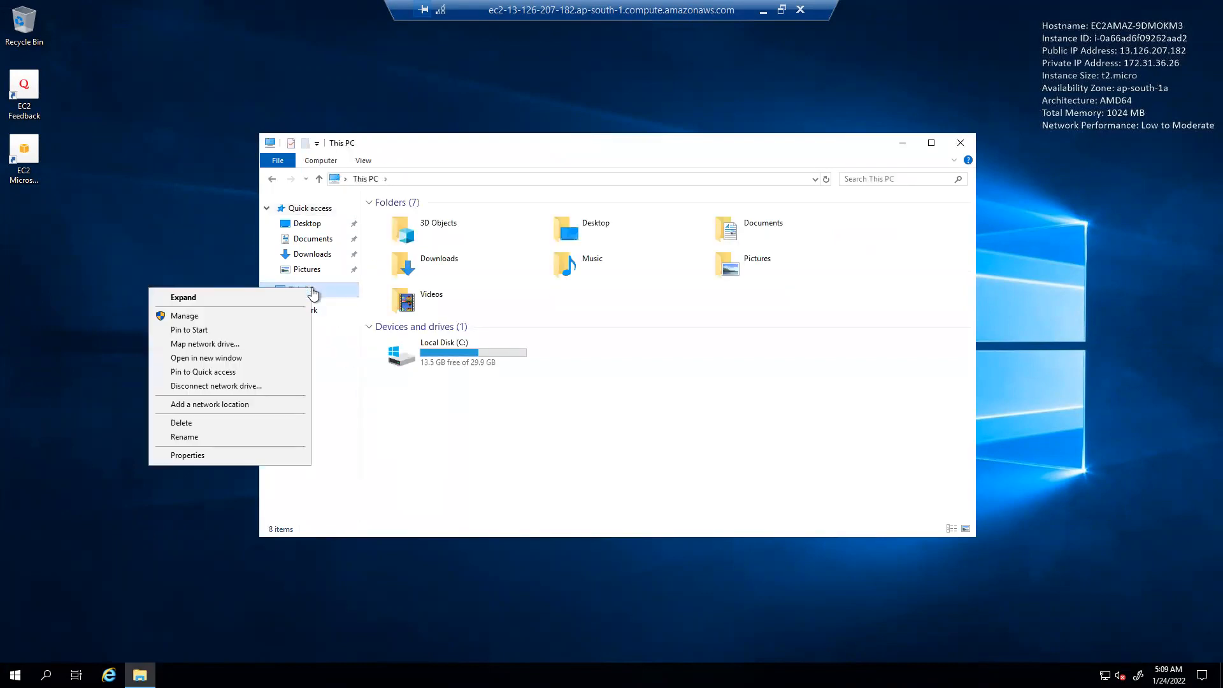
pyautogui.click(232, 317)
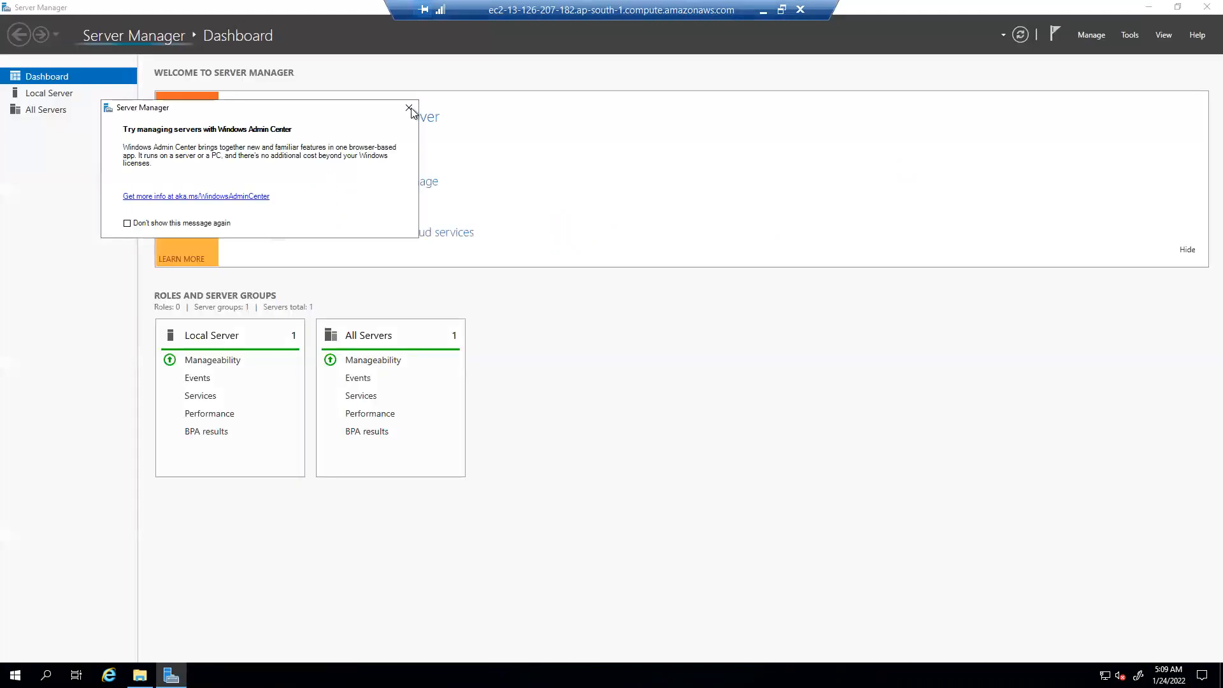
pyautogui.click(409, 108)
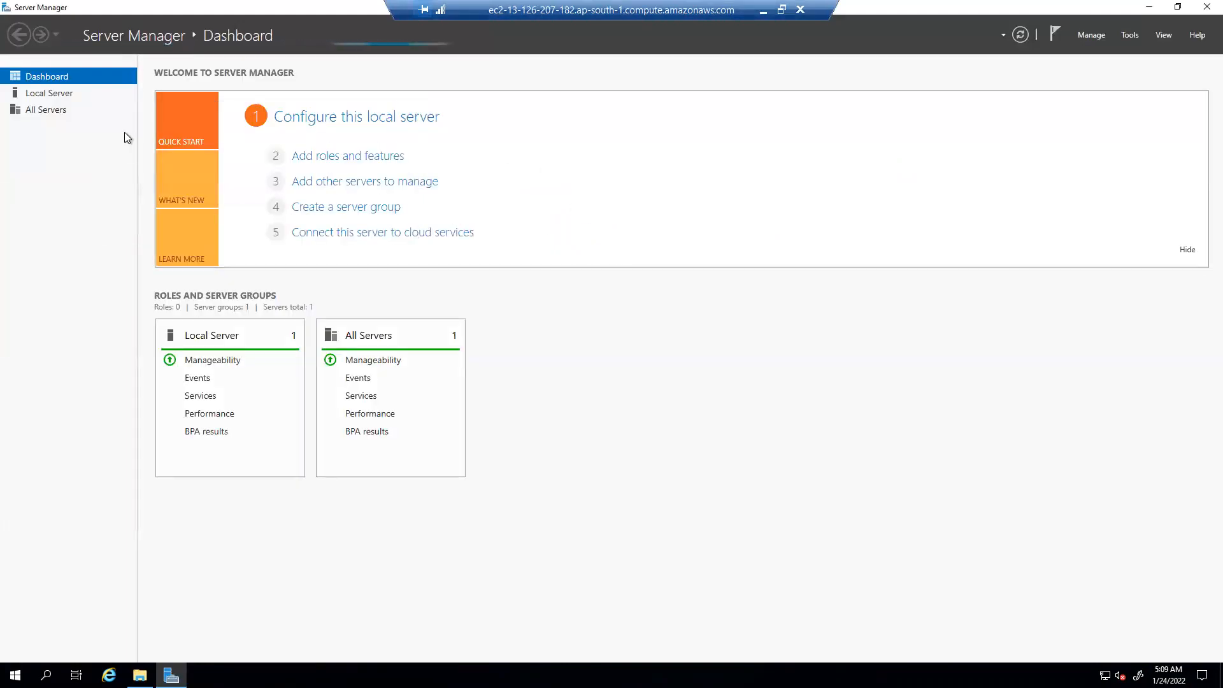
# Launch Computer Management from Server Manager's Tools menu.
pyautogui.click(1094, 37)
pyautogui.click(1128, 36)
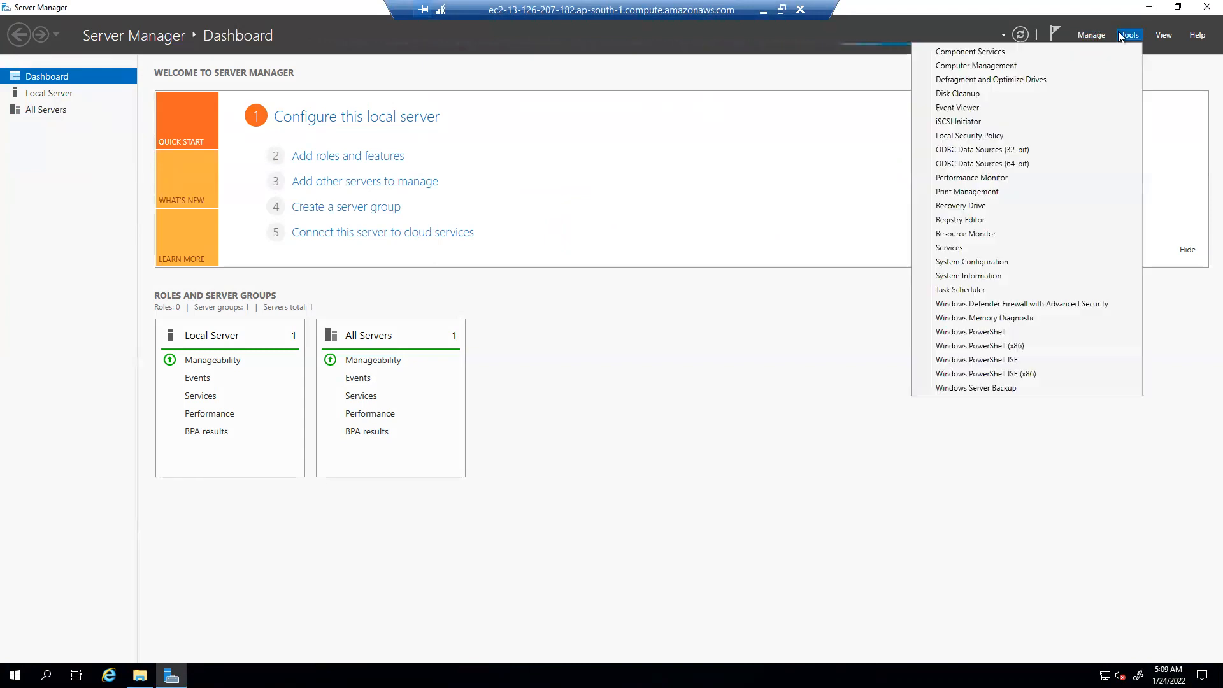
pyautogui.click(1013, 65)
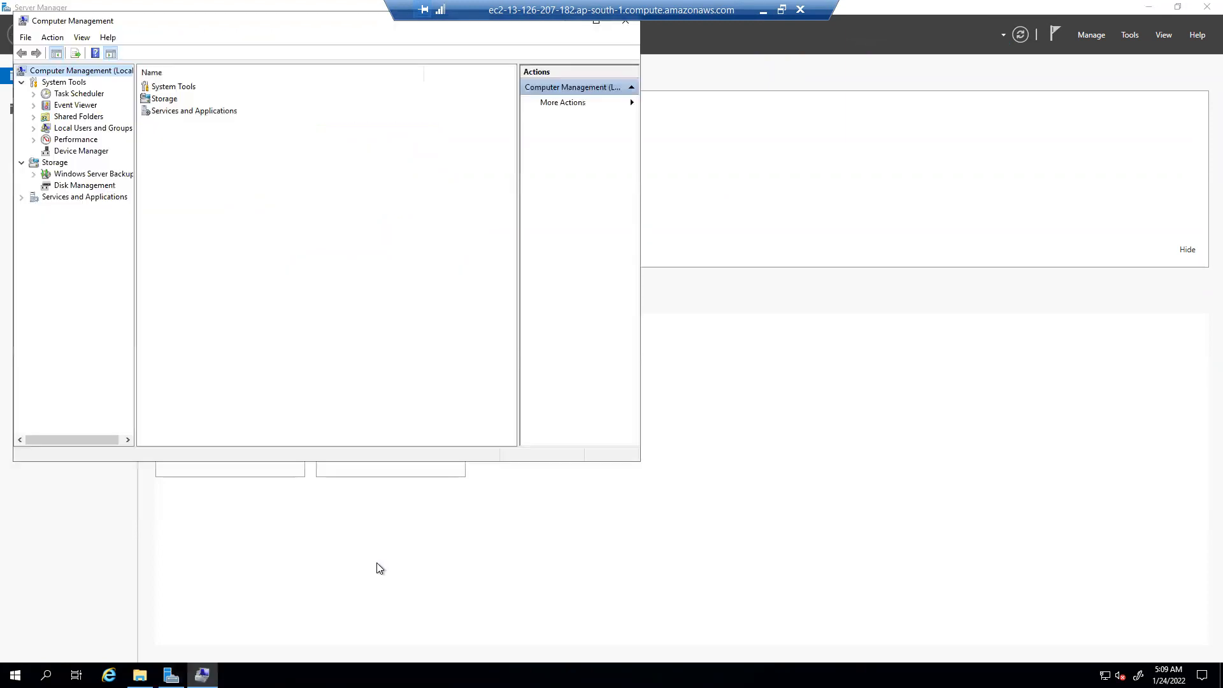
# Set a new password for the Administrator account under Local Users and Groups > Users.
pyautogui.click(85, 130)
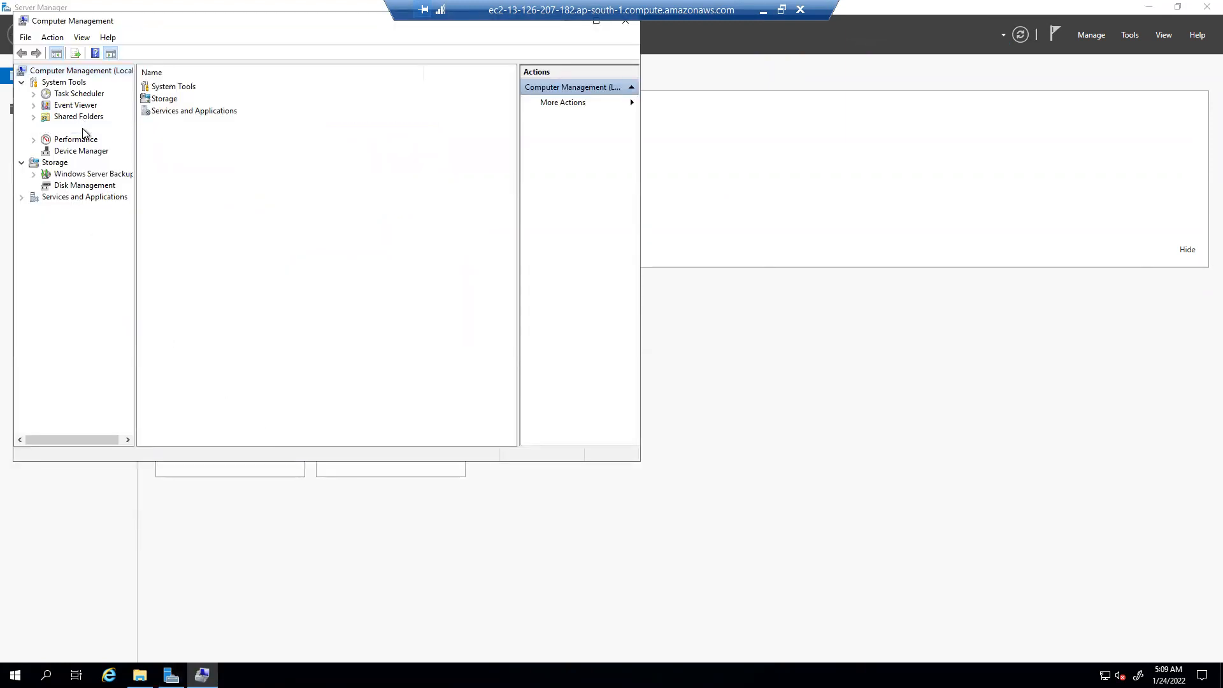
pyautogui.click(33, 128)
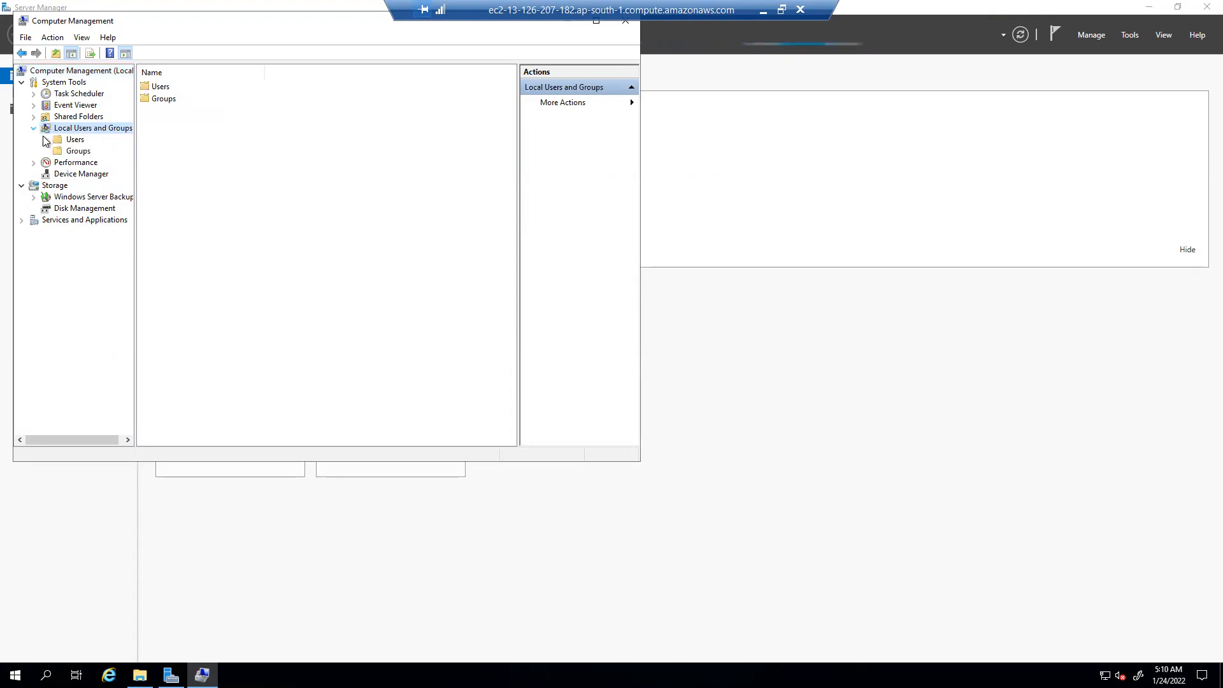
pyautogui.click(72, 140)
pyautogui.click(193, 86)
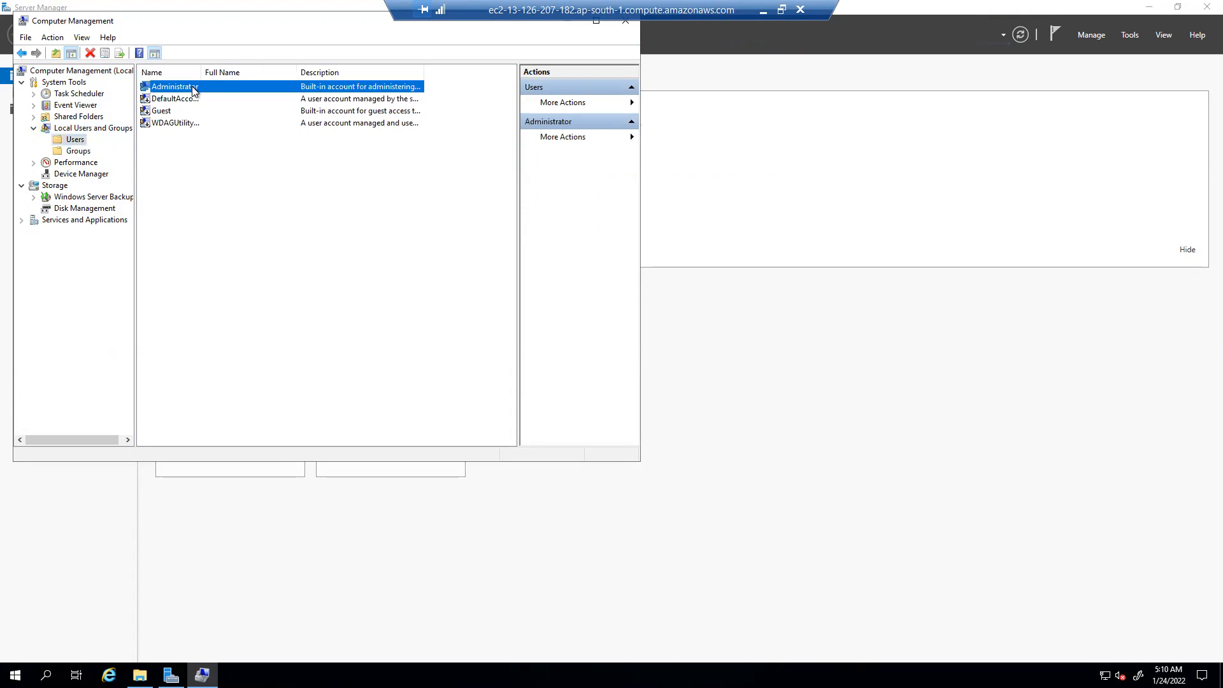
pyautogui.rightClick(193, 88)
pyautogui.click(214, 97)
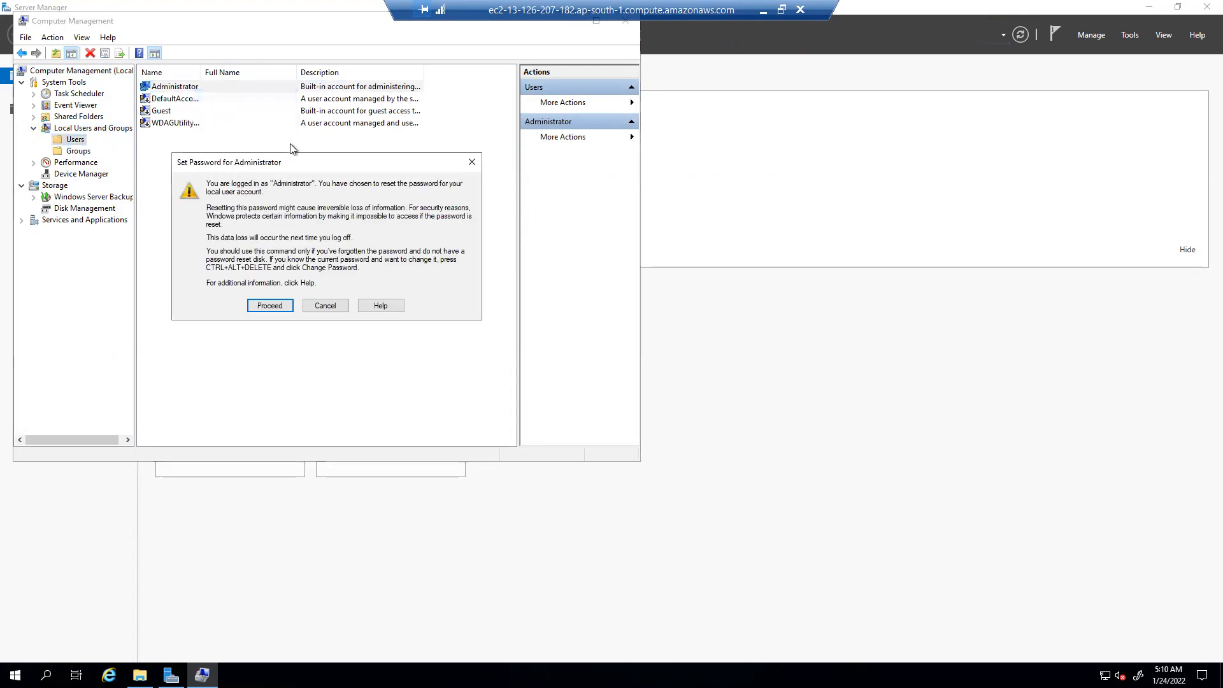
pyautogui.click(288, 306)
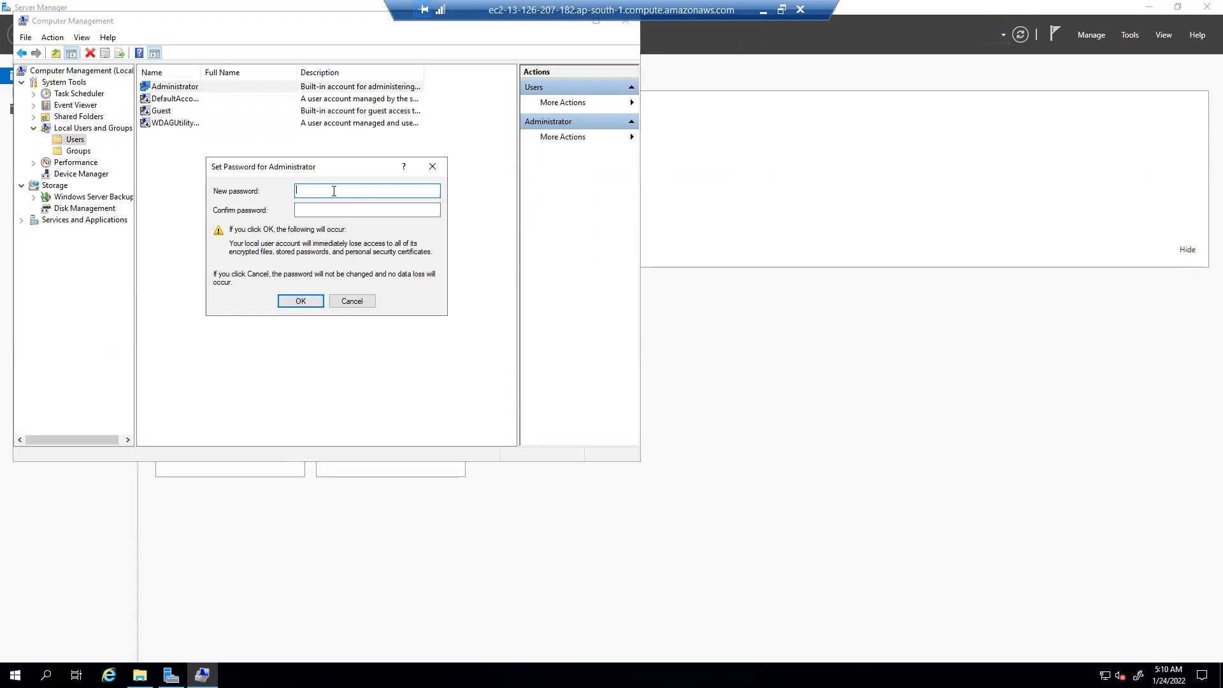
pyautogui.write('••••••••')
pyautogui.press('Tab')
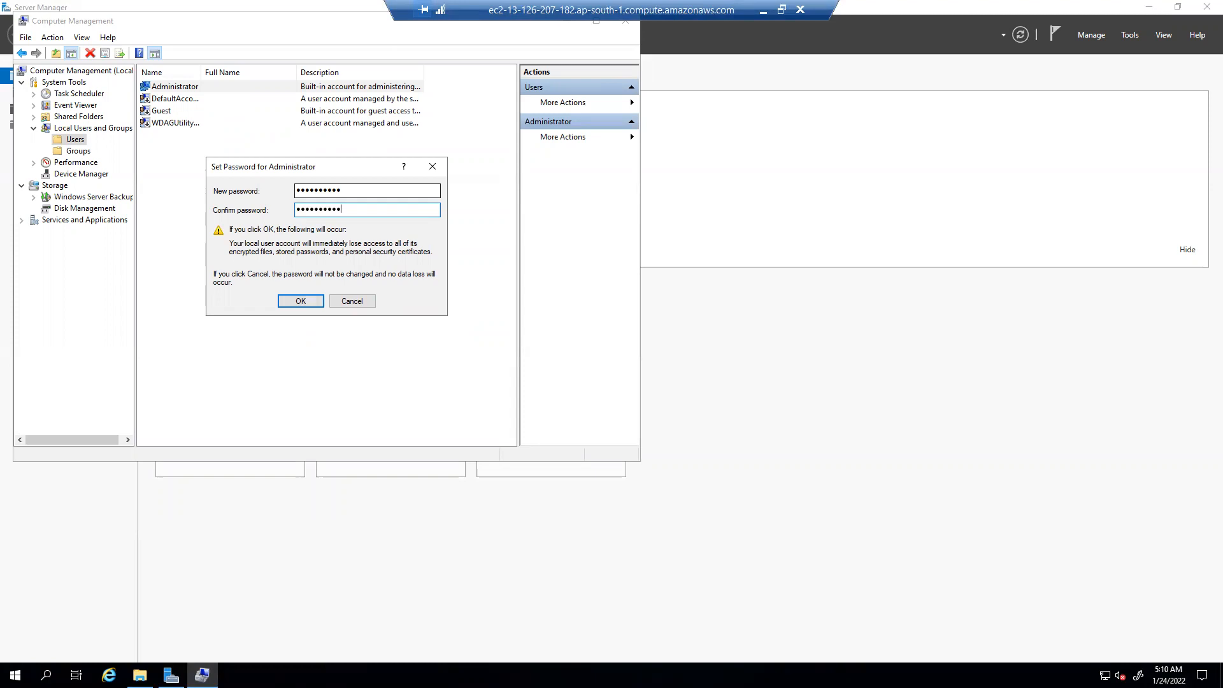
pyautogui.click(305, 298)
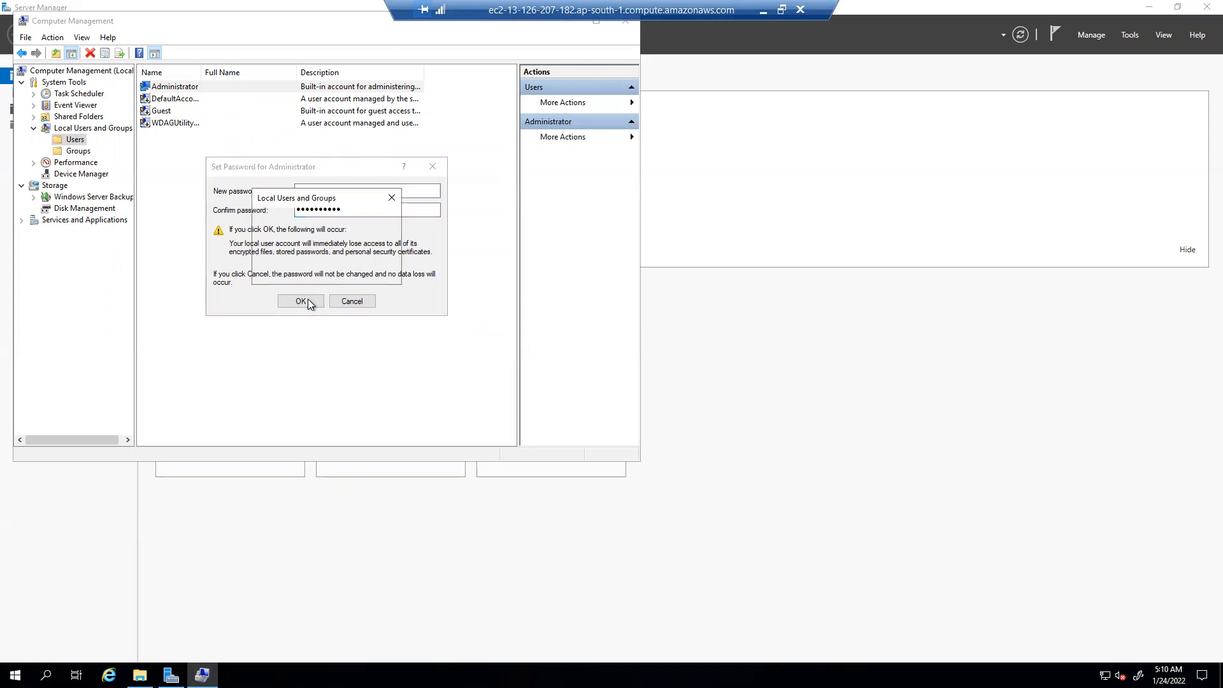
pyautogui.click(369, 272)
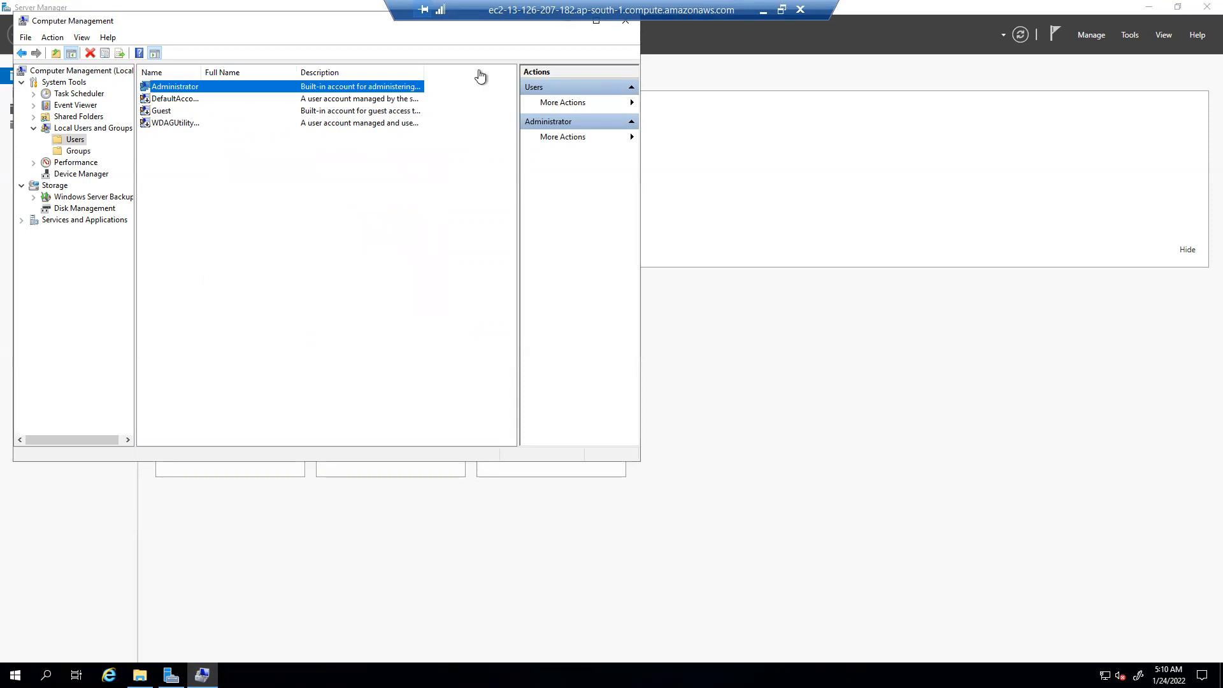
pyautogui.moveTo(288, 23); pyautogui.dragTo(377, 122)
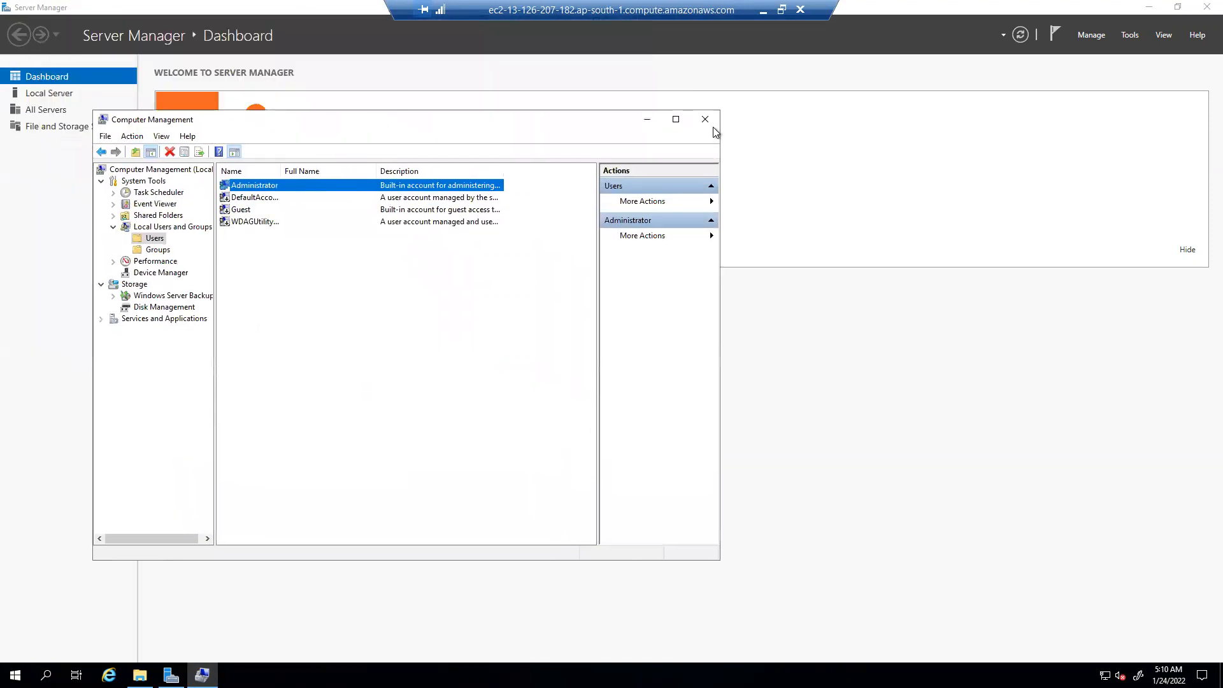
# Close Computer Management and disconnect the remote desktop session.
pyautogui.click(714, 121)
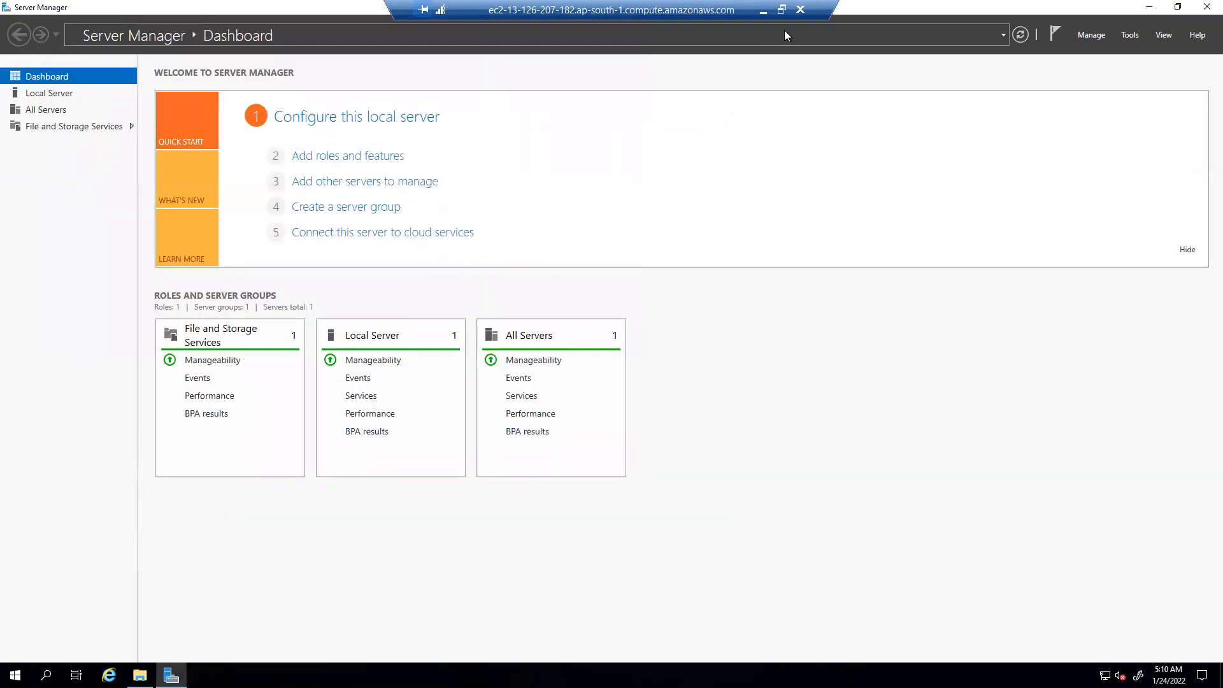
pyautogui.click(801, 11)
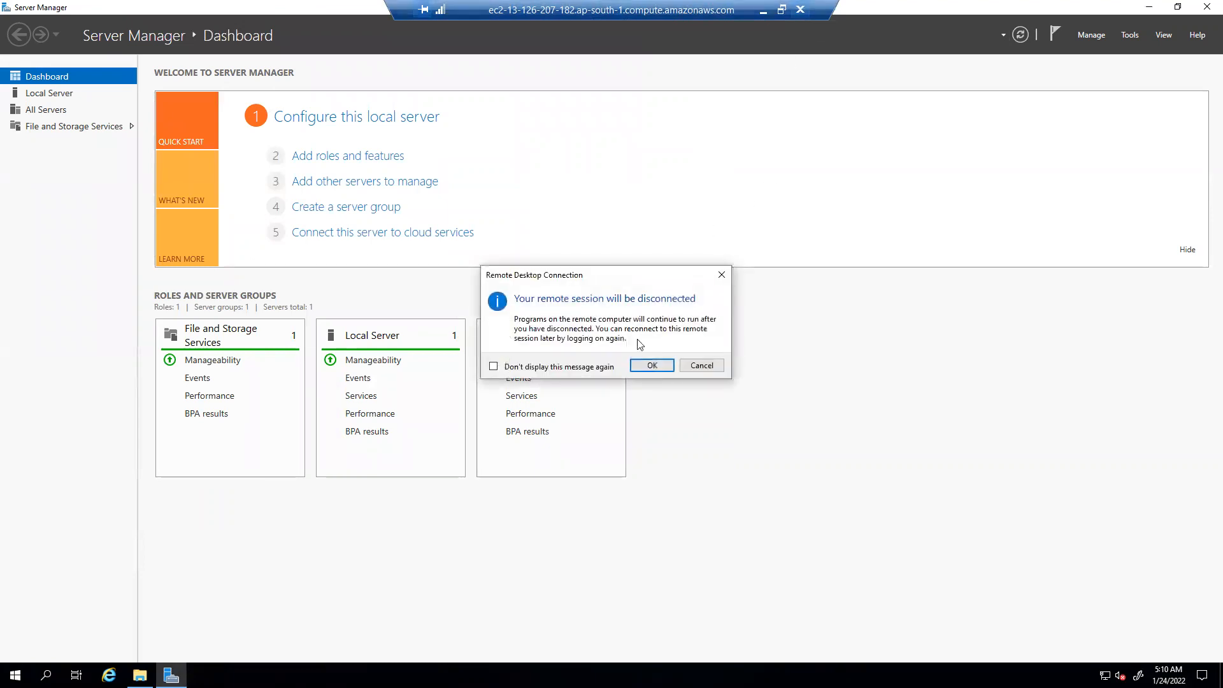
pyautogui.click(651, 366)
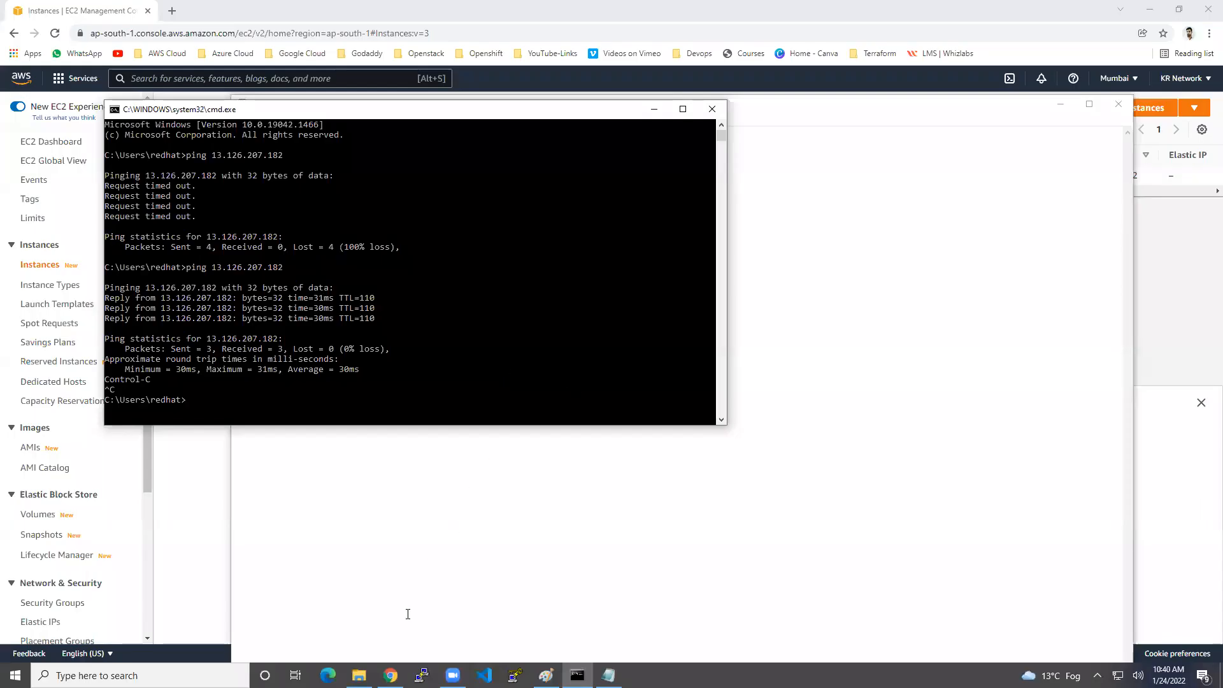
# Reconnect over RDP to 13.126.207.182 as Administrator with the new password, accepting the certificate.
pyautogui.click(392, 673)
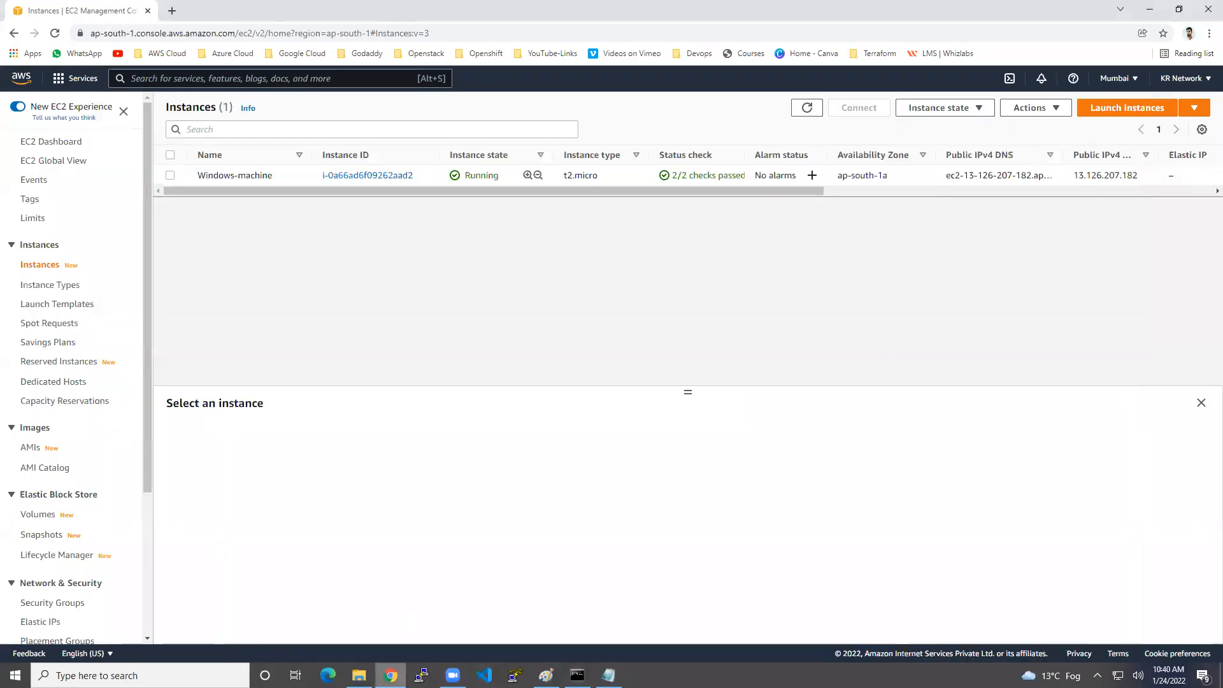
pyautogui.click(307, 178)
pyautogui.click(526, 522)
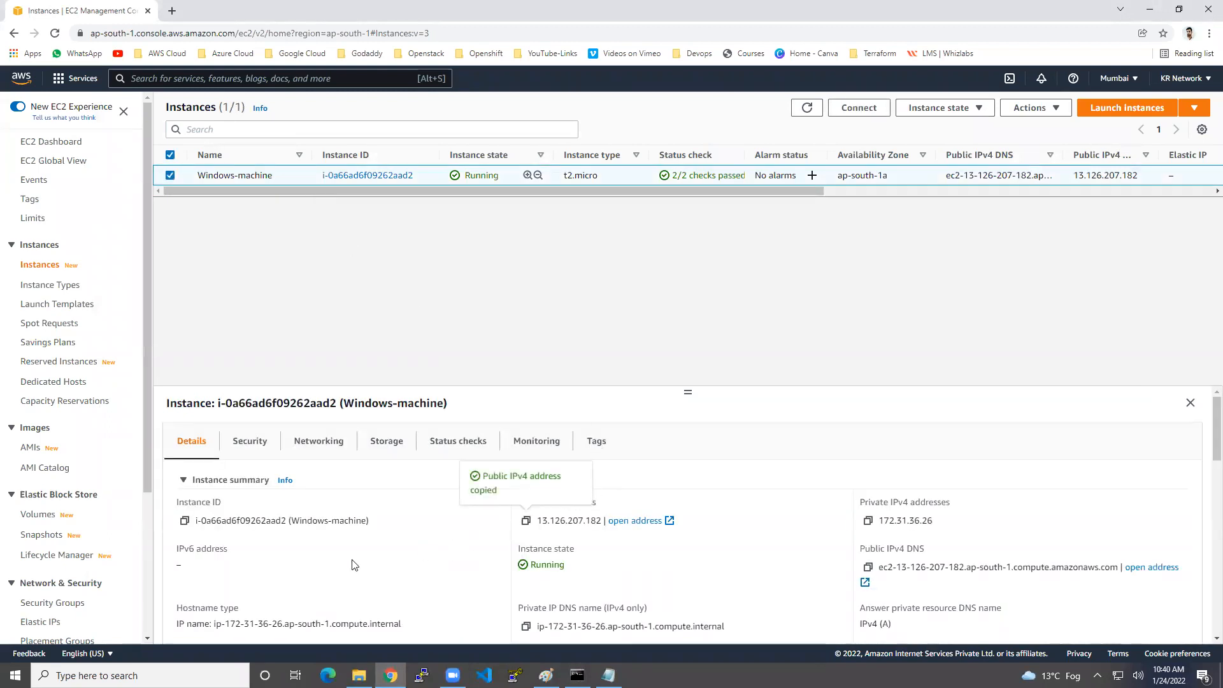
pyautogui.press('super')
pyautogui.write('rdp')
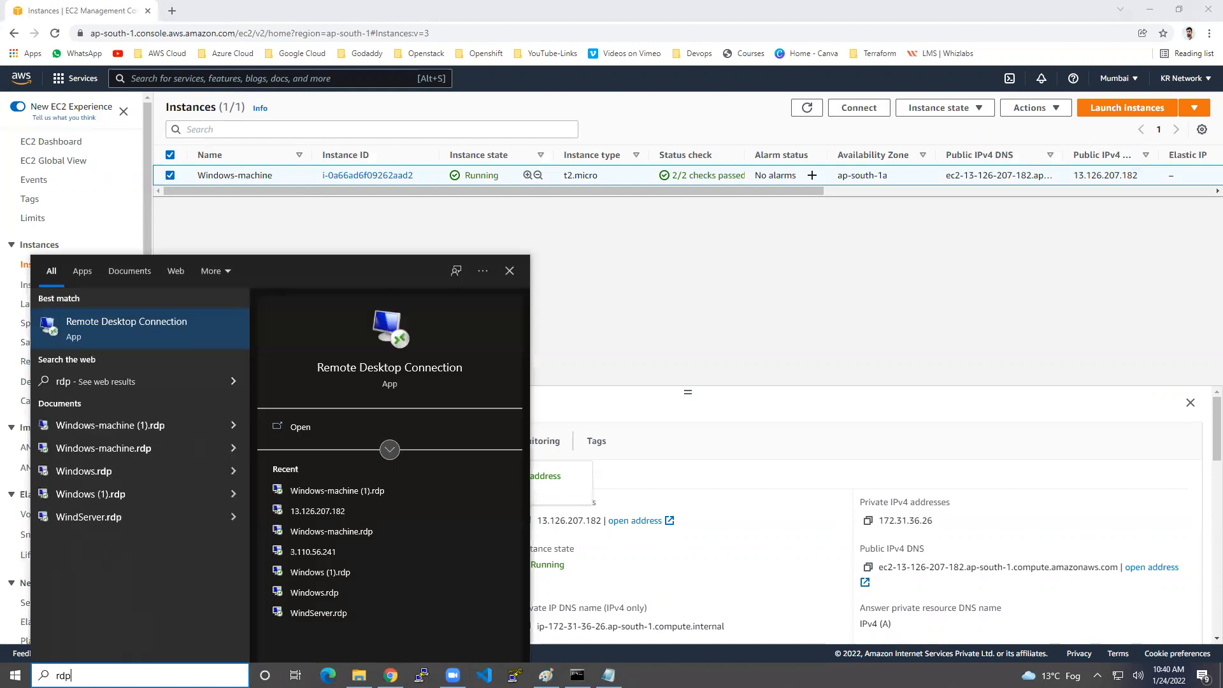
pyautogui.click(122, 336)
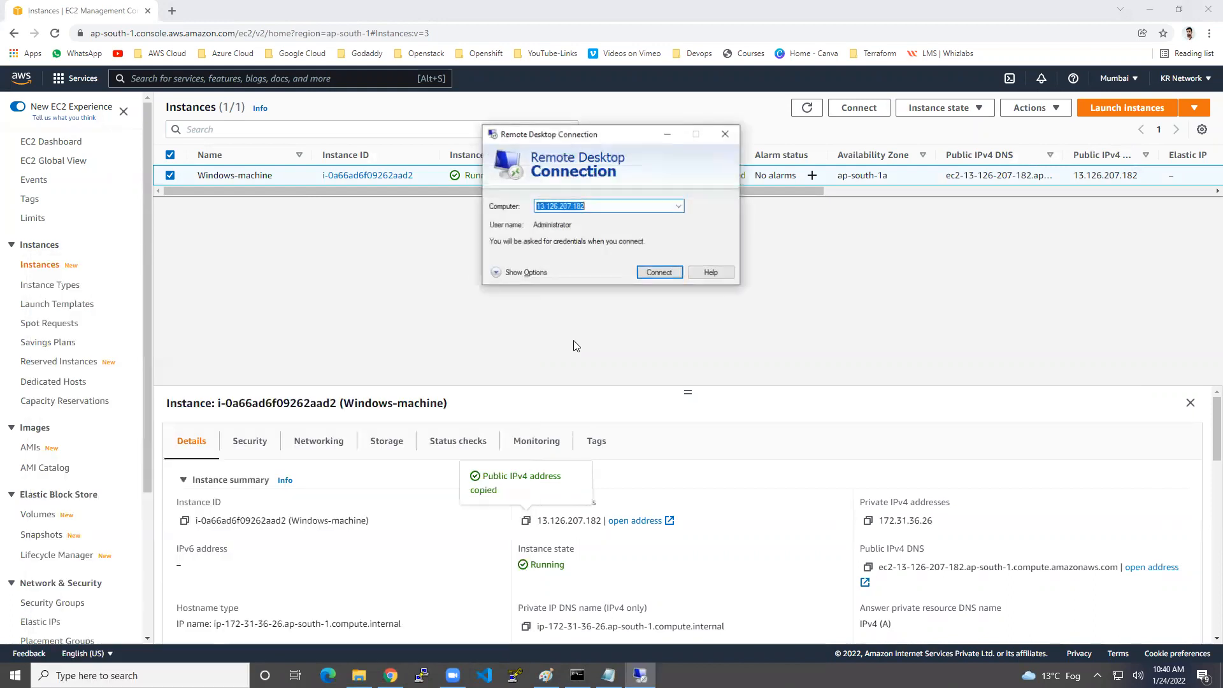
pyautogui.hotkey('ctrl', 'v')
pyautogui.click(655, 276)
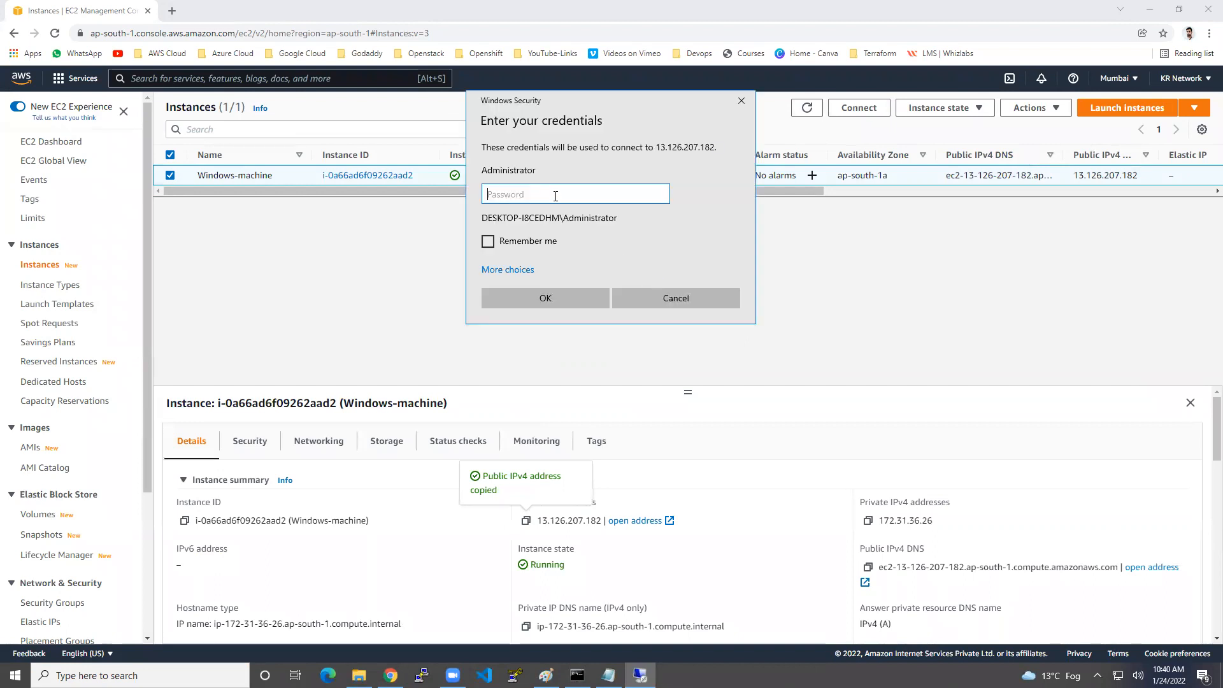
pyautogui.write('••')
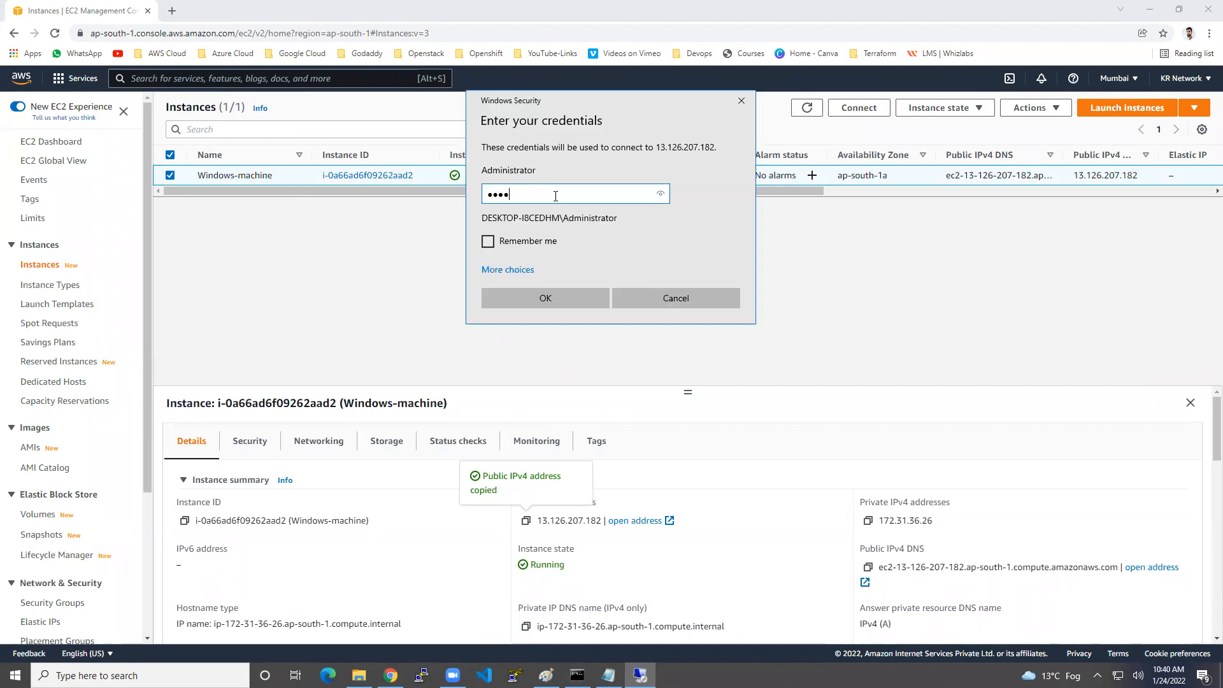
pyautogui.write('••••••••')
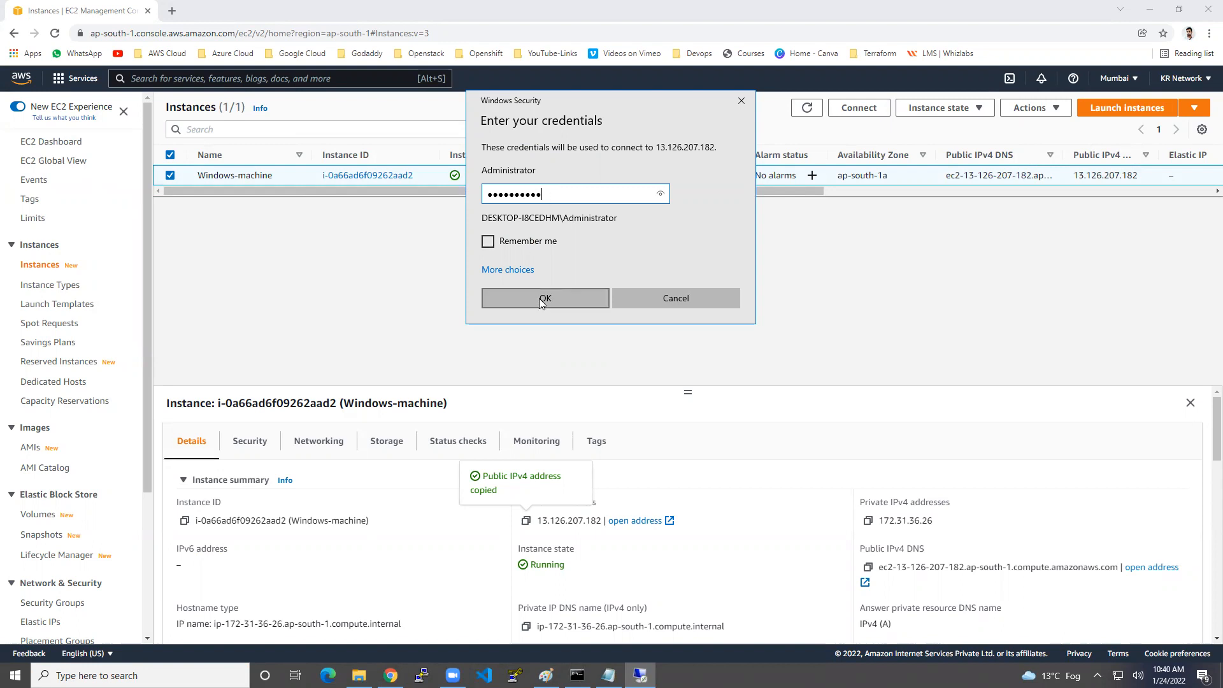
pyautogui.click(539, 298)
pyautogui.click(652, 319)
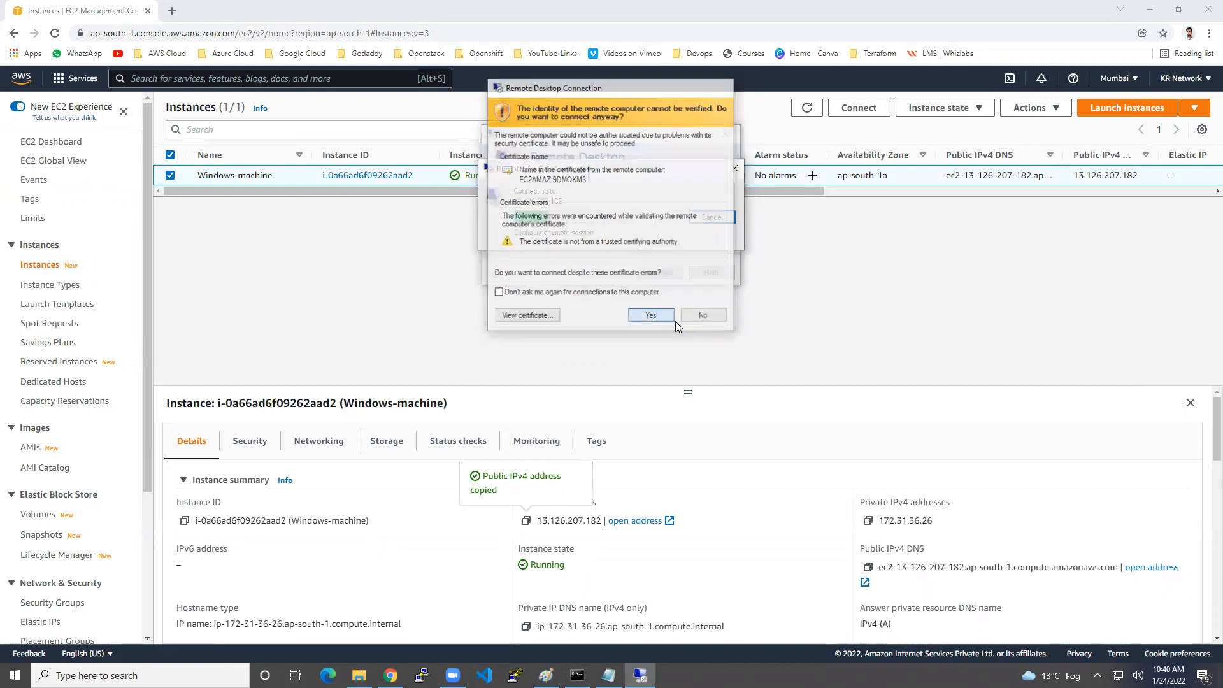